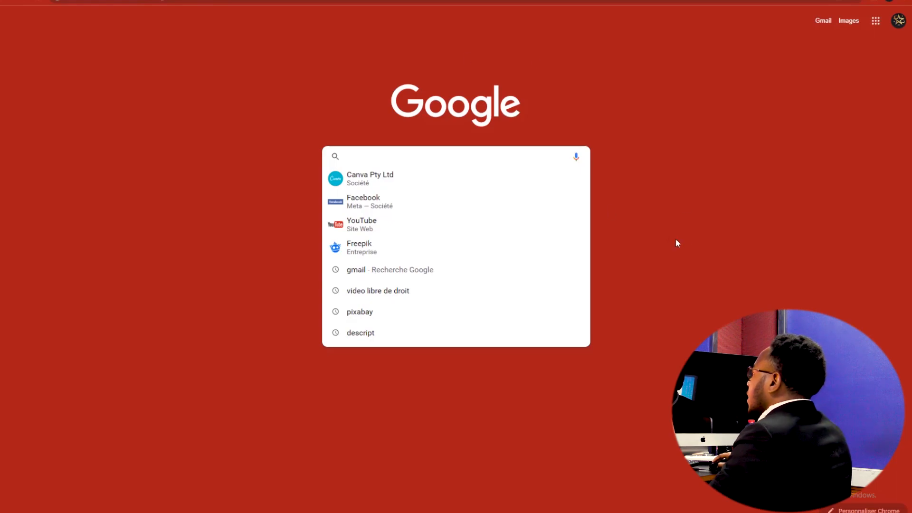
Search Google for "Business manager" and open the Meta Business Suite and Business Manager login result.
{"action": "type", "text": "B"}
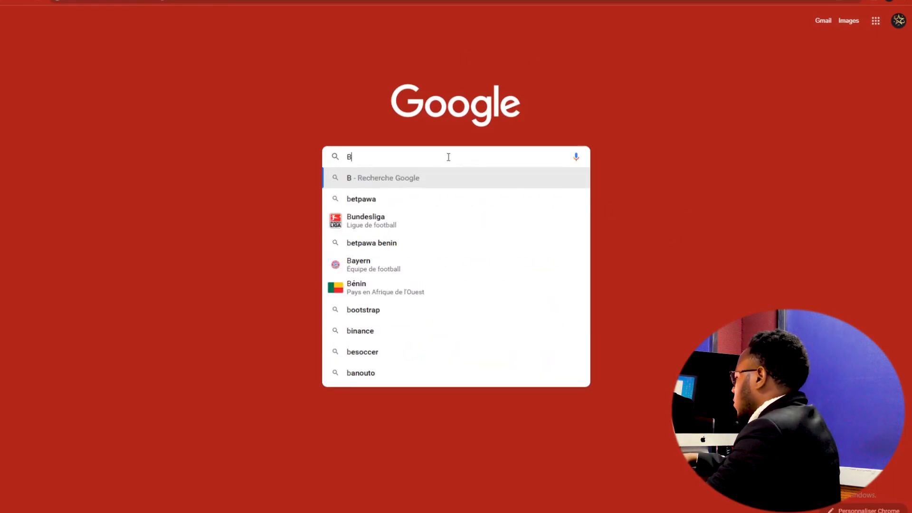
{"action": "type", "text": "us"}
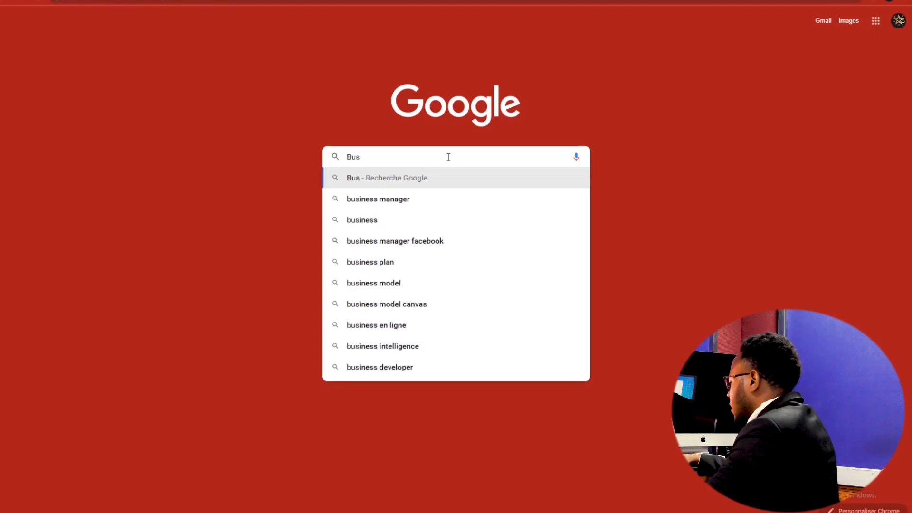
{"action": "type", "text": "ine"}
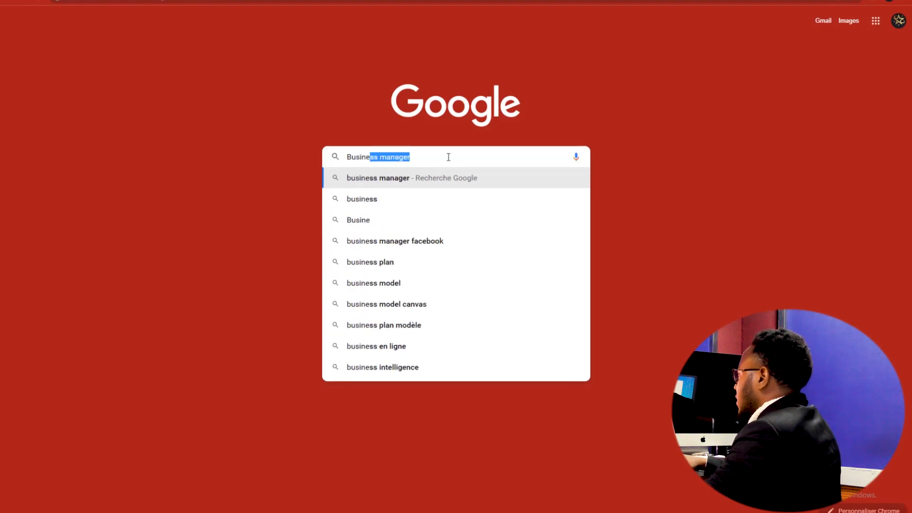
{"action": "type", "text": "ss ma"}
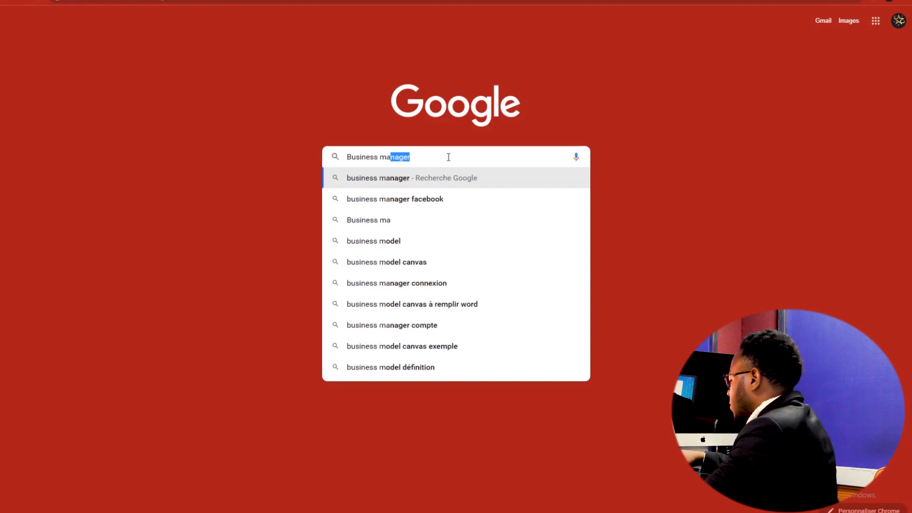
{"action": "type", "text": "nager"}
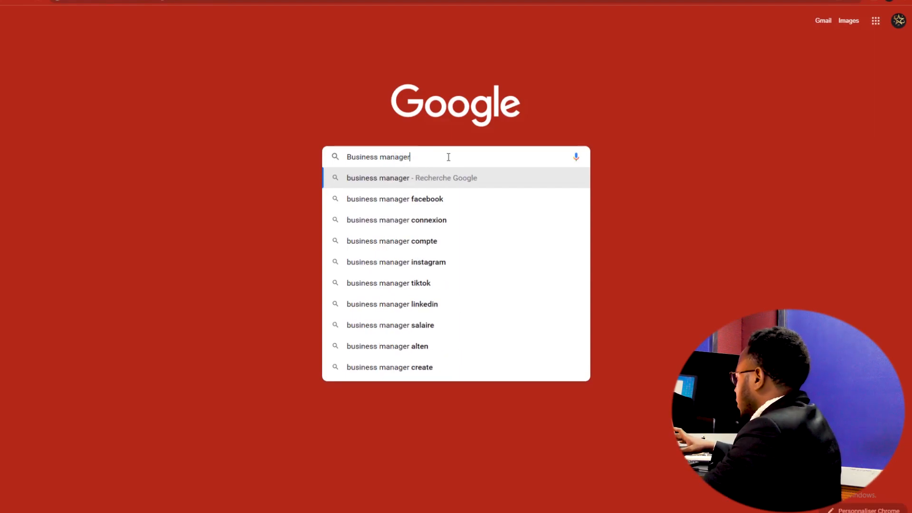
{"action": "key", "text": "Return"}
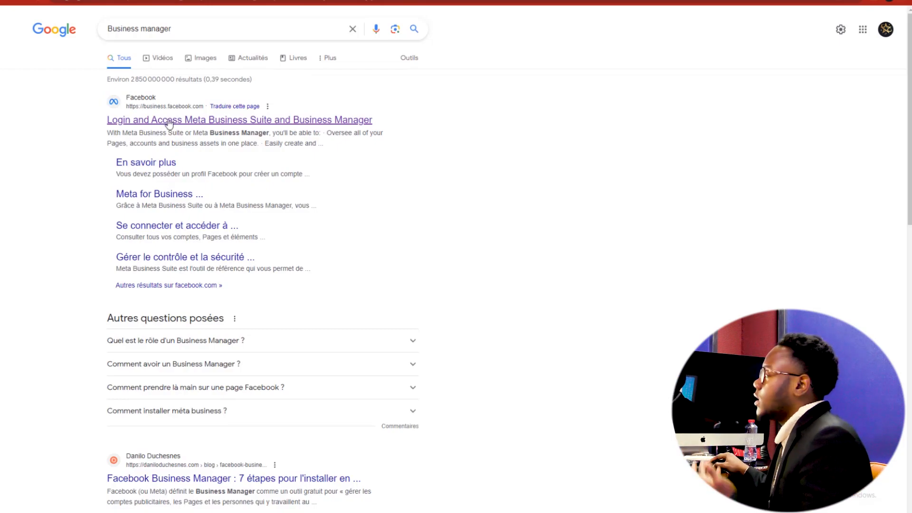
{"action": "left_click", "coordinate": [168, 121]}
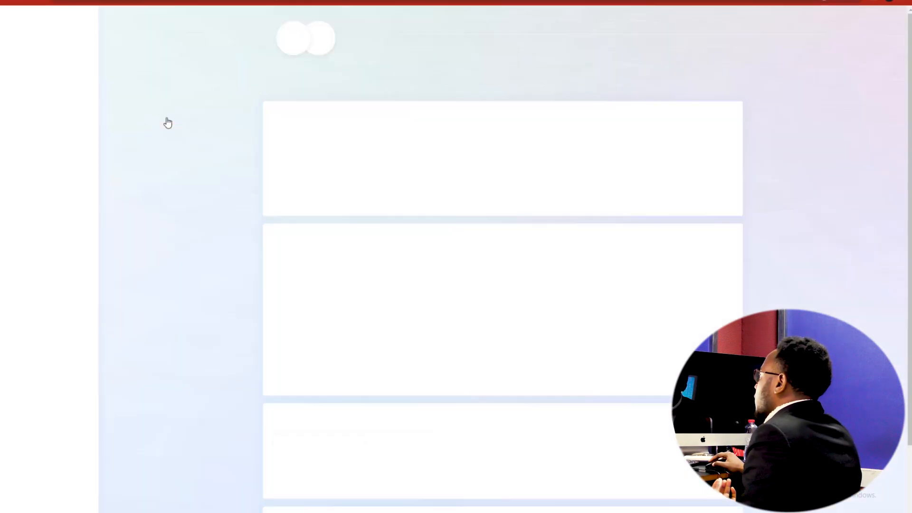
Look over the Meta Business Suite home page, including the to-do list, recent publications and audience growth sections.
{"action": "scroll", "coordinate": [188, 156], "scroll_direction": "down", "scroll_amount": 2}
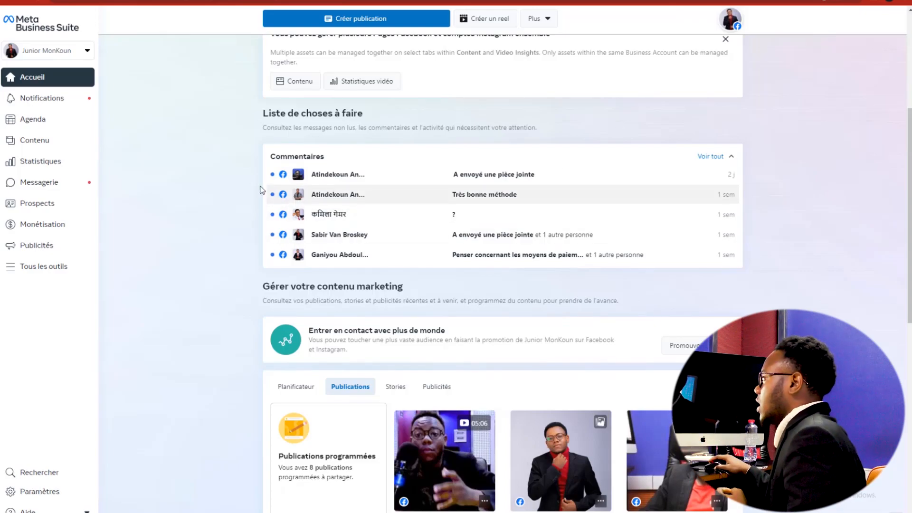
{"action": "scroll", "coordinate": [240, 203], "scroll_direction": "down", "scroll_amount": 4}
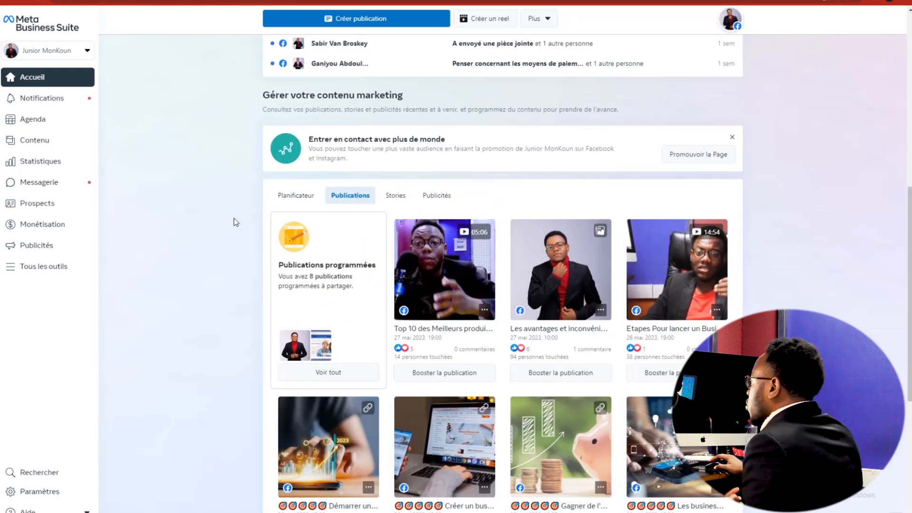
{"action": "scroll", "coordinate": [237, 247], "scroll_direction": "down", "scroll_amount": 5}
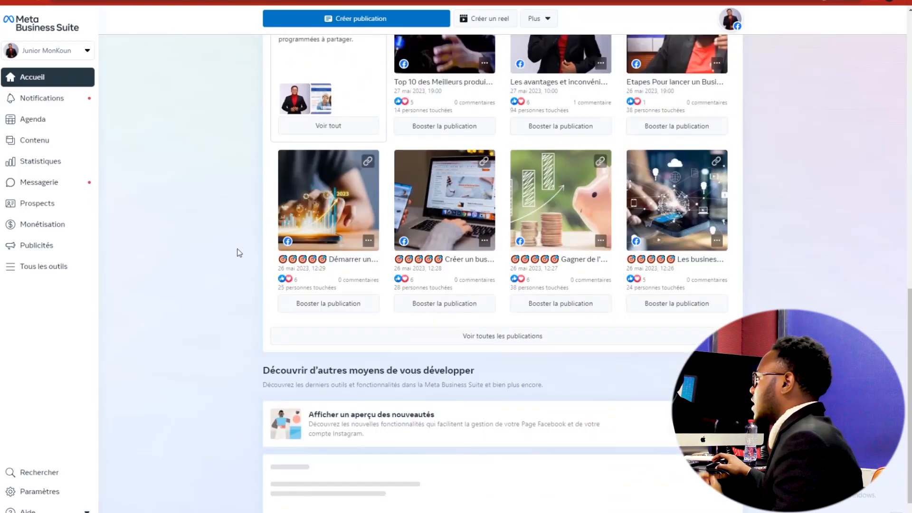
{"action": "scroll", "coordinate": [239, 252], "scroll_direction": "down", "scroll_amount": 1}
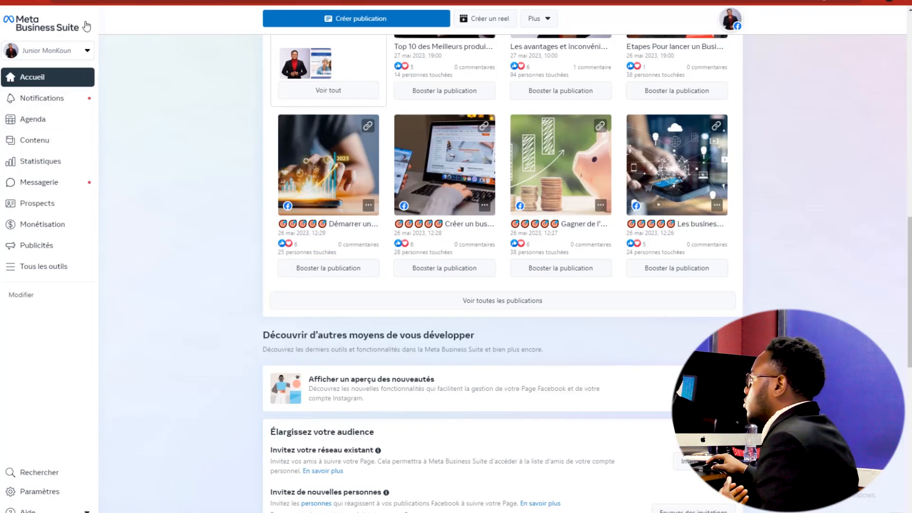
{"action": "scroll", "coordinate": [167, 204], "scroll_direction": "down", "scroll_amount": 4}
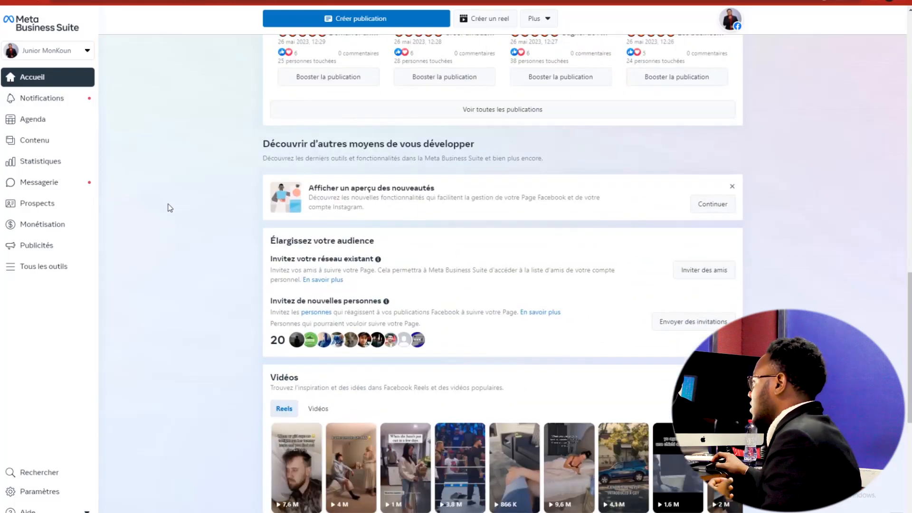
{"action": "scroll", "coordinate": [169, 208], "scroll_direction": "down", "scroll_amount": 5}
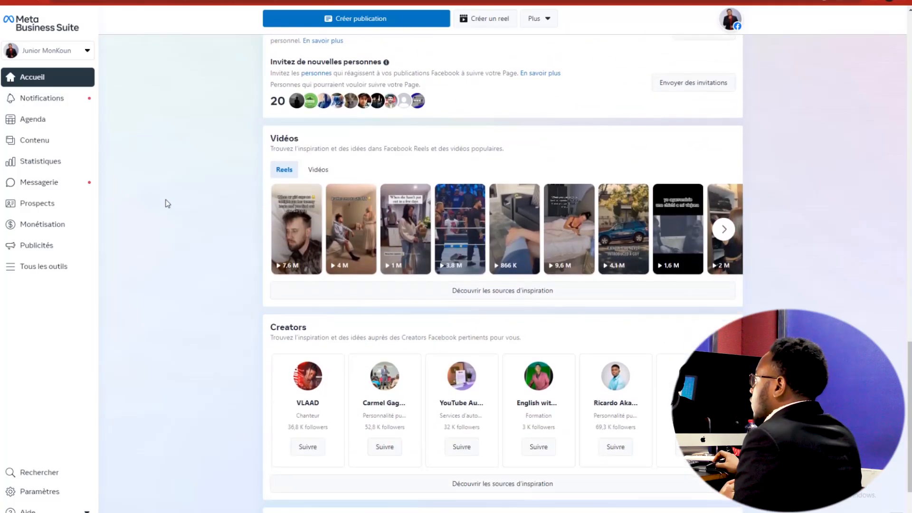
{"action": "scroll", "coordinate": [177, 207], "scroll_direction": "up", "scroll_amount": 5}
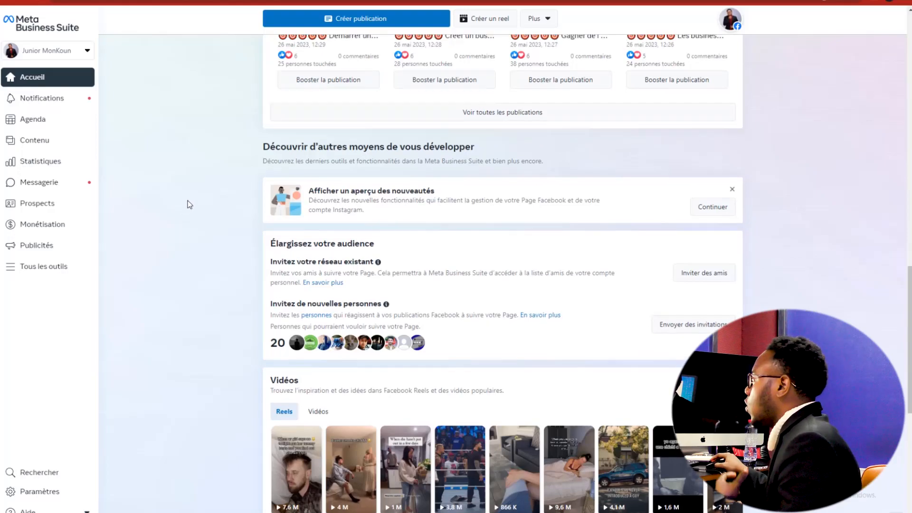
{"action": "scroll", "coordinate": [187, 201], "scroll_direction": "up", "scroll_amount": 6}
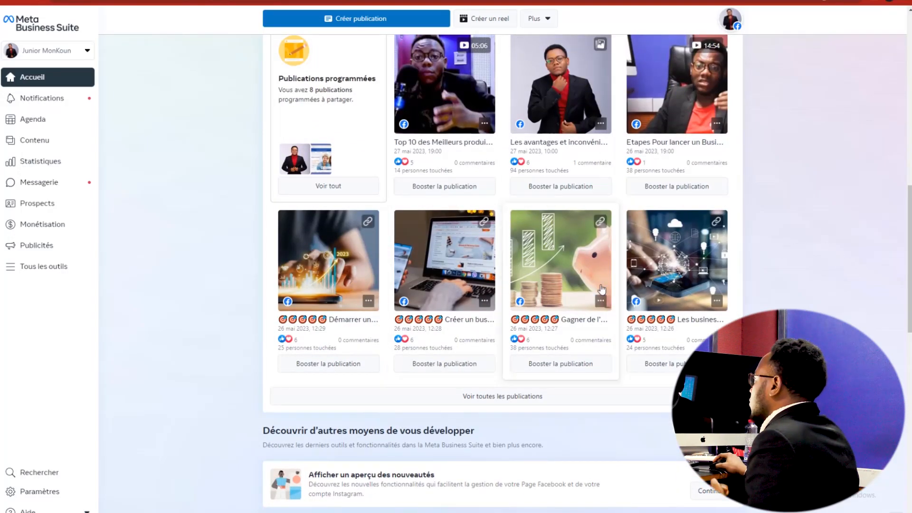
{"action": "scroll", "coordinate": [445, 252], "scroll_direction": "up", "scroll_amount": 1}
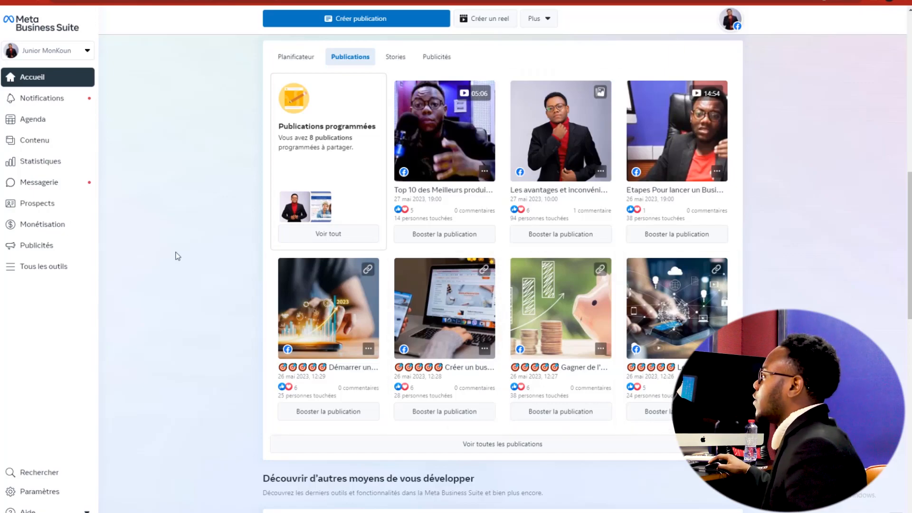
Open the Gestionnaire de publicités, and from there go to the Paramètres d'entreprise.
{"action": "left_click", "coordinate": [50, 267]}
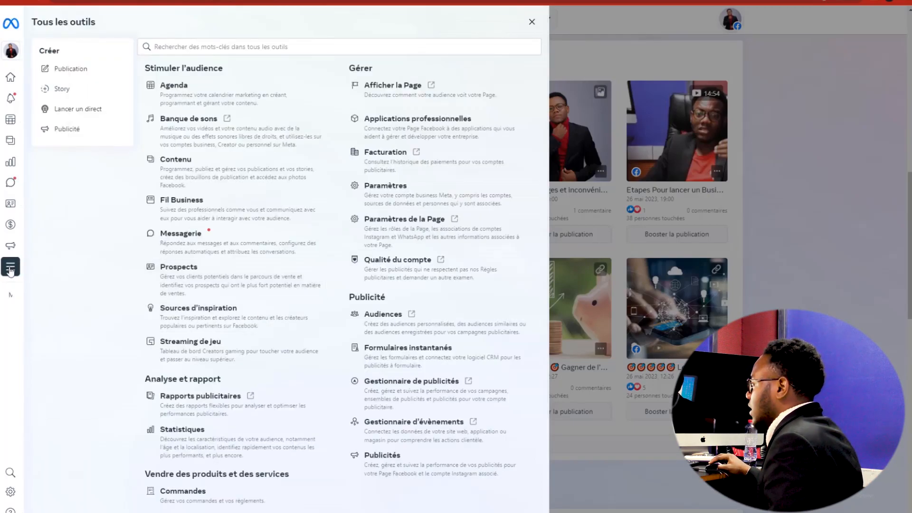
{"action": "left_click", "coordinate": [423, 388]}
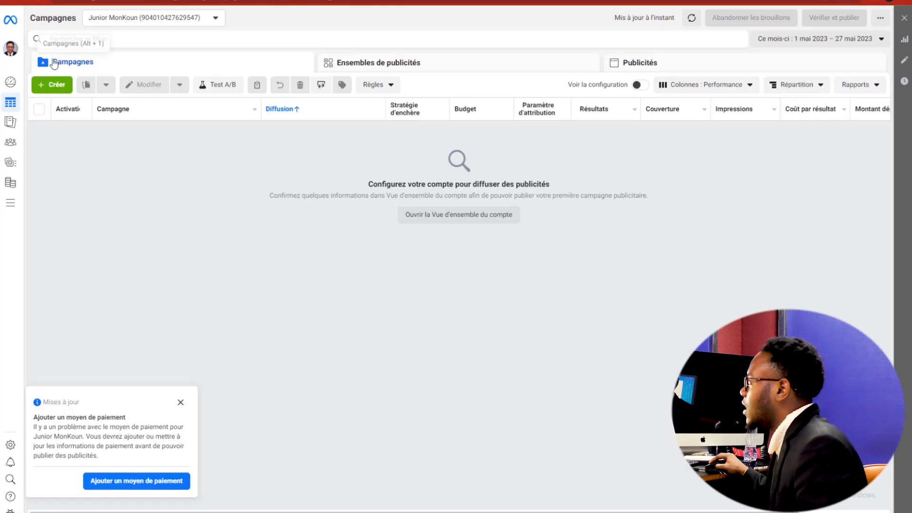
{"action": "mouse_move", "coordinate": [12, 187]}
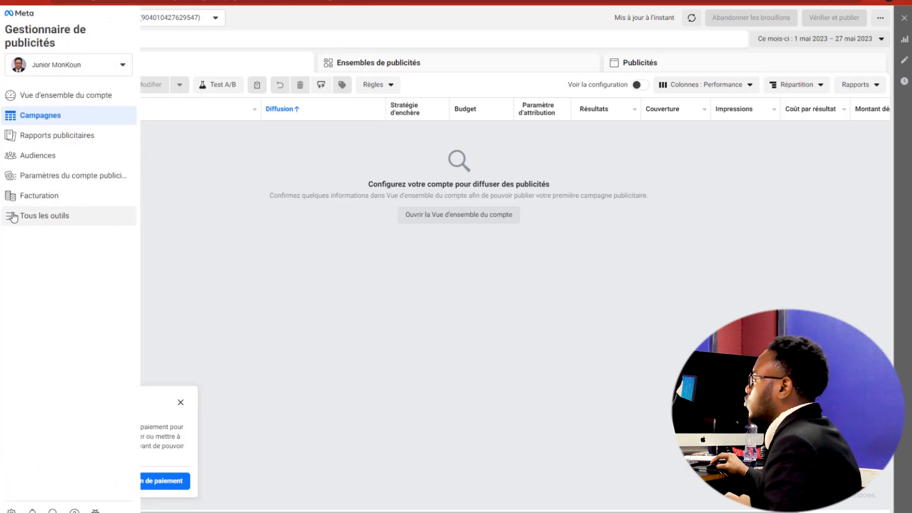
{"action": "left_click", "coordinate": [12, 217]}
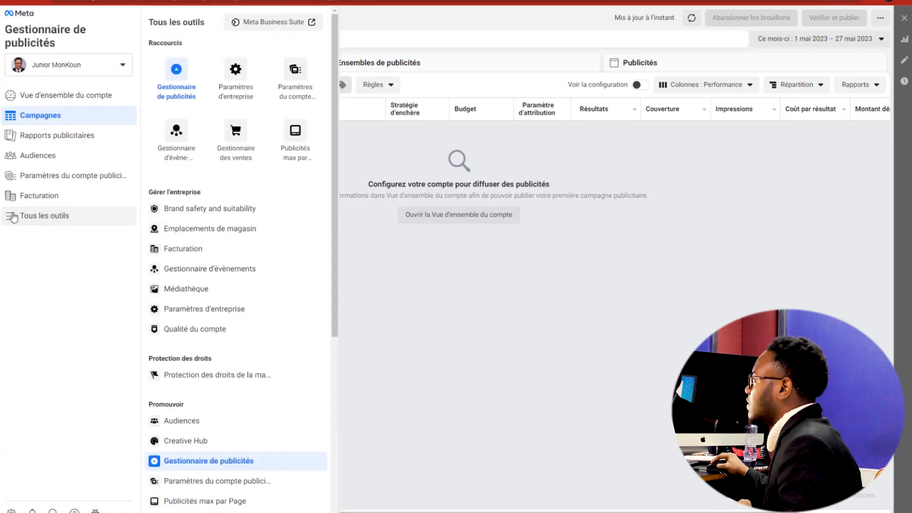
{"action": "left_click", "coordinate": [233, 85]}
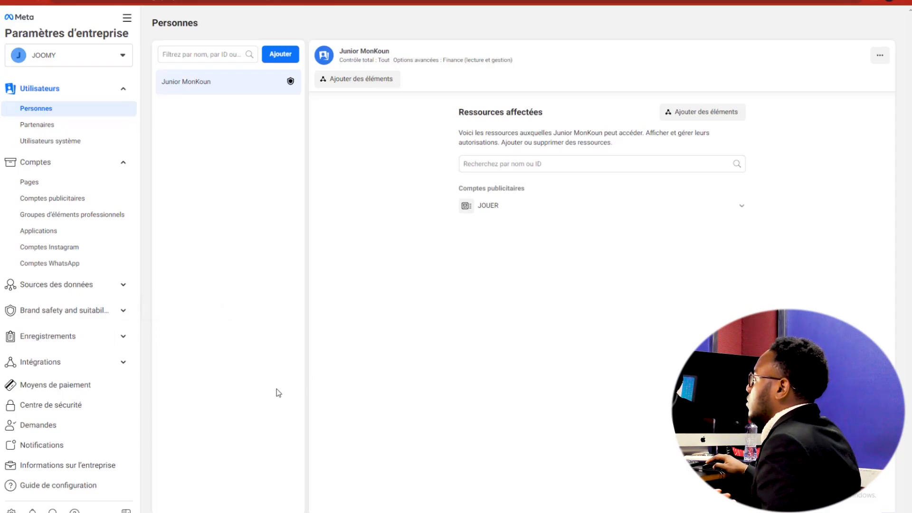
Review the Informations sur l'entreprise page, including the business details, verification and business options.
{"action": "left_click", "coordinate": [80, 474]}
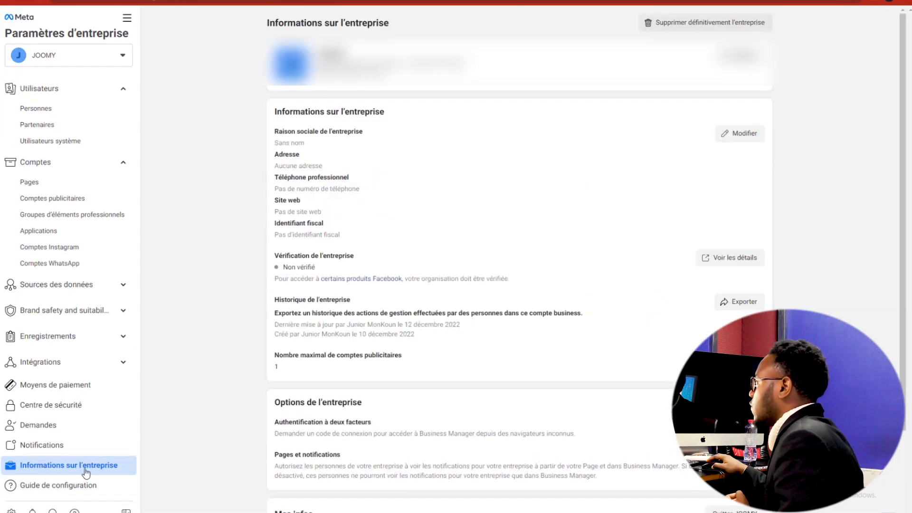
{"action": "scroll", "coordinate": [328, 321], "scroll_direction": "down", "scroll_amount": 2}
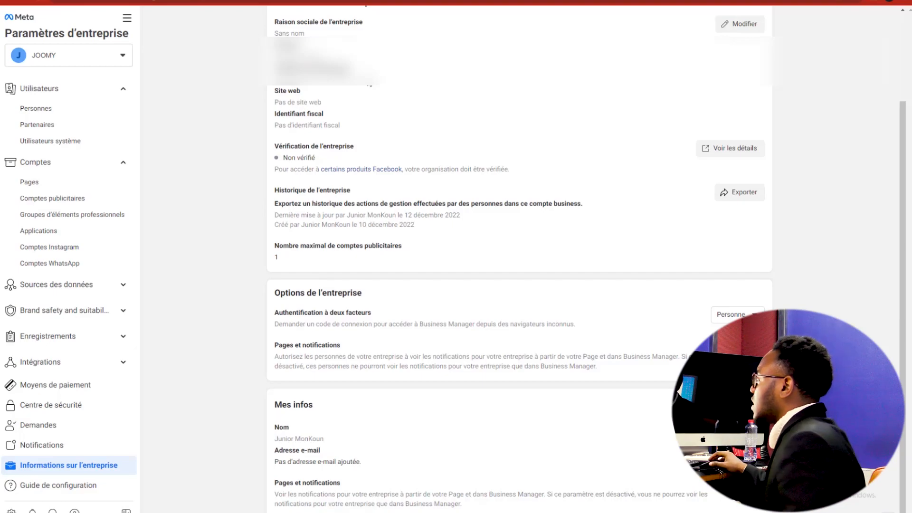
{"action": "scroll", "coordinate": [333, 165], "scroll_direction": "up", "scroll_amount": 3}
{"action": "scroll", "coordinate": [350, 114], "scroll_direction": "down", "scroll_amount": 3}
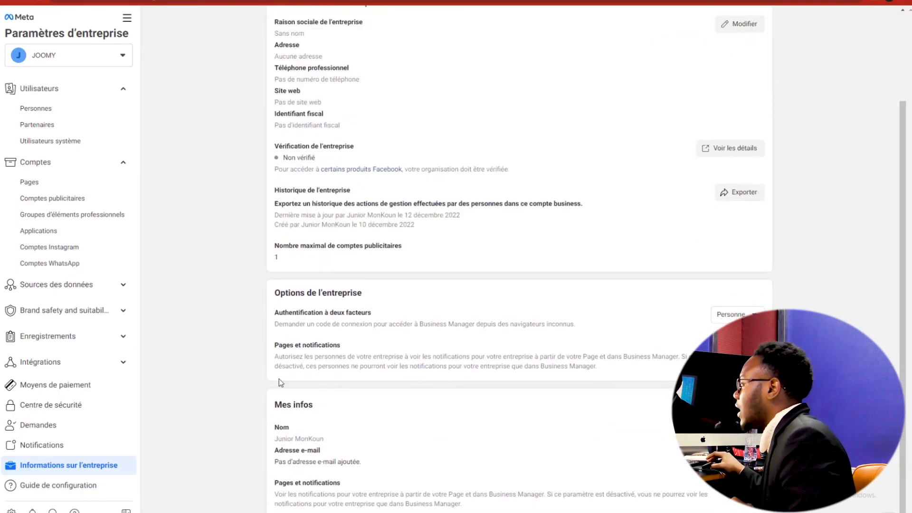
Examine the available options for adding an ad account under Comptes publicitaires and for adding a Page under Pages.
{"action": "left_click", "coordinate": [56, 172]}
{"action": "left_click", "coordinate": [56, 172]}
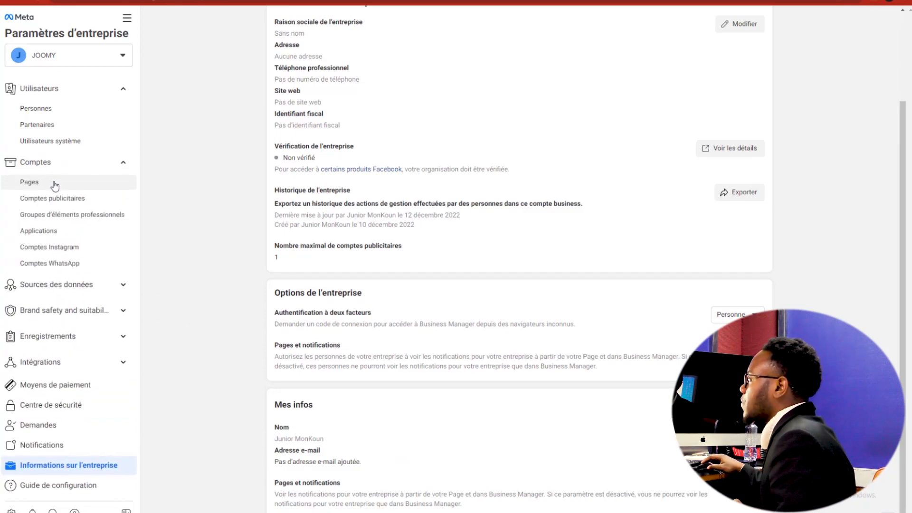
{"action": "left_click", "coordinate": [56, 201]}
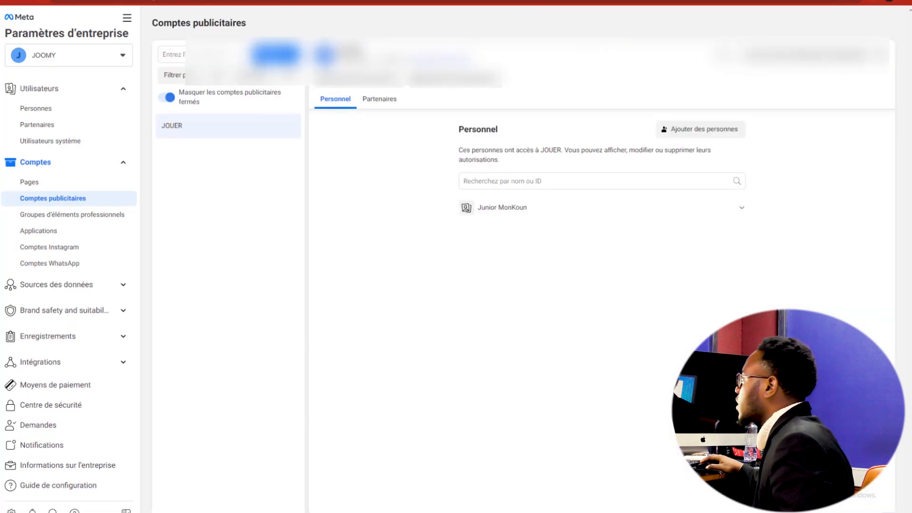
{"action": "left_click", "coordinate": [275, 55]}
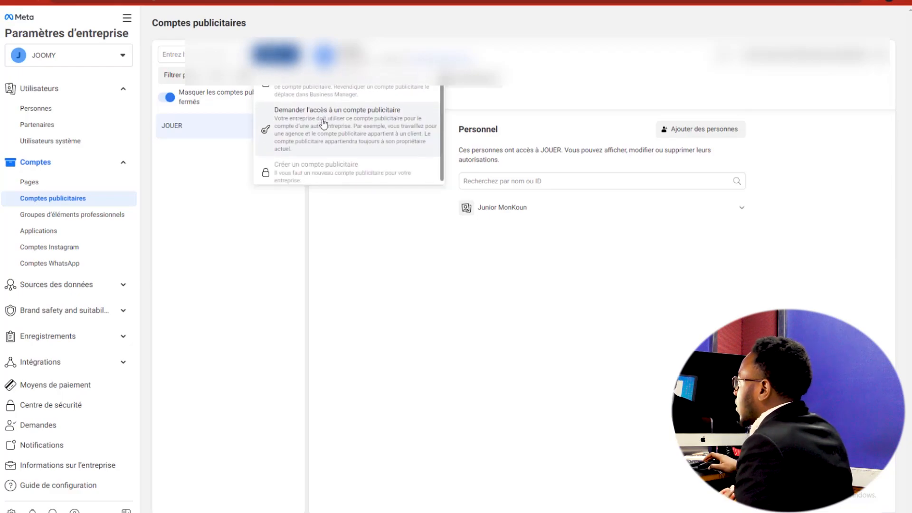
{"action": "scroll", "coordinate": [323, 124], "scroll_direction": "down", "scroll_amount": 1}
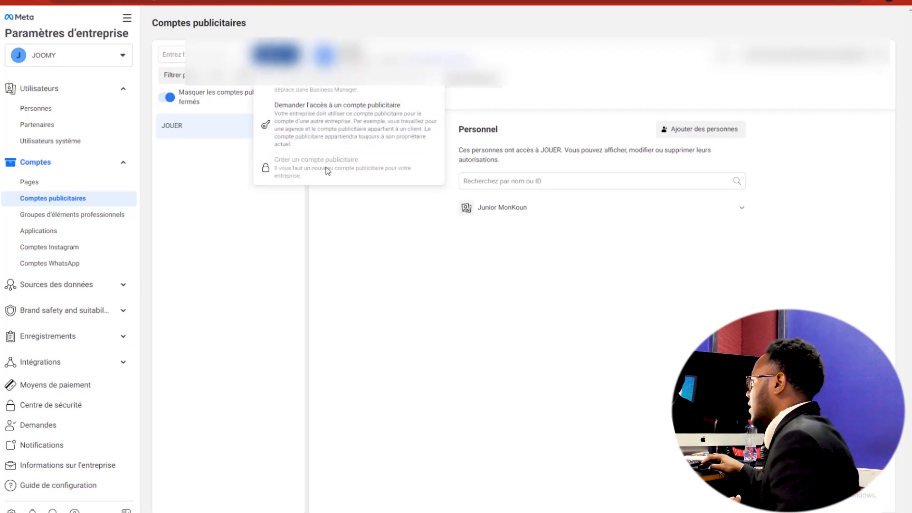
{"action": "left_click", "coordinate": [251, 209]}
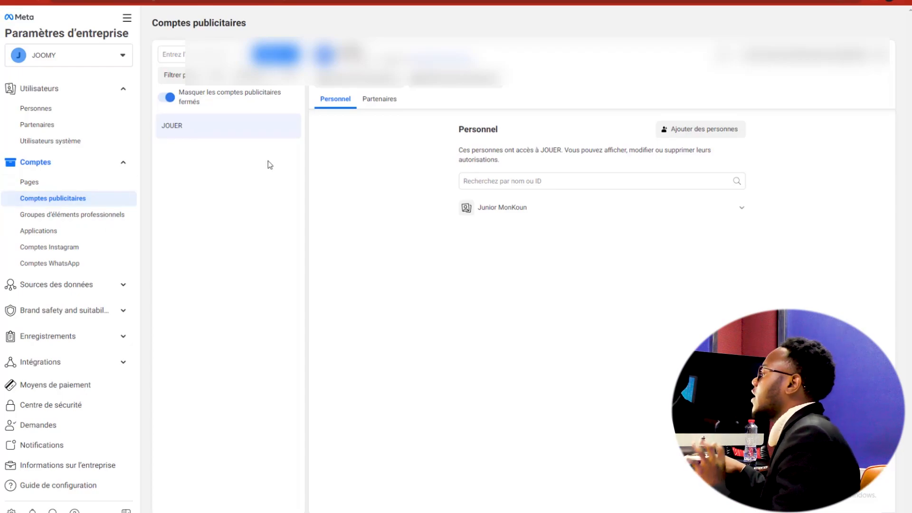
{"action": "left_click", "coordinate": [99, 185]}
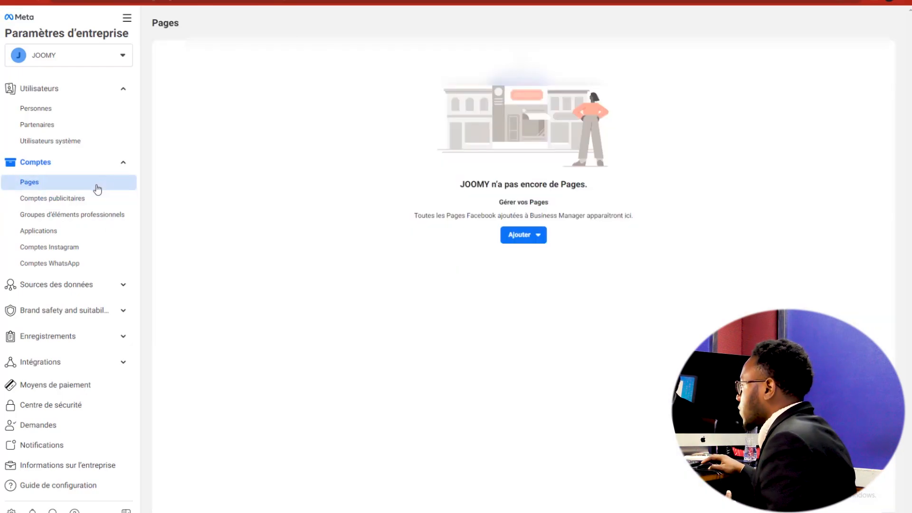
{"action": "left_click", "coordinate": [504, 236]}
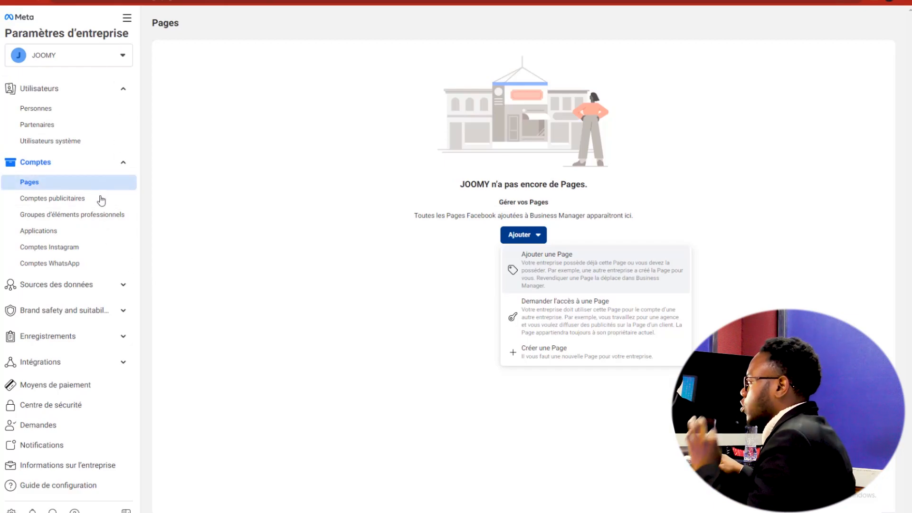
Create a new pixel under the data sources, keeping the name "Pixel de JOOMY" and leaving the website URL empty.
{"action": "left_click", "coordinate": [100, 293]}
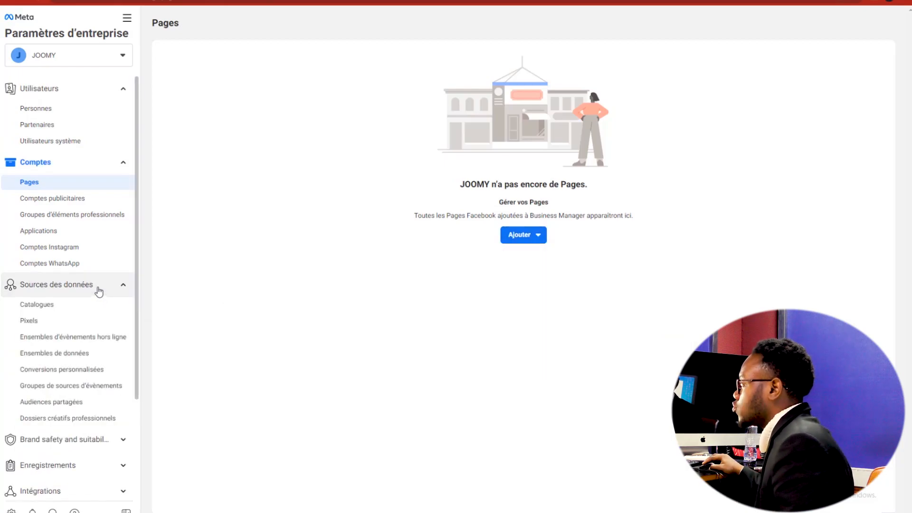
{"action": "left_click", "coordinate": [98, 291]}
{"action": "left_click", "coordinate": [98, 291]}
{"action": "left_click", "coordinate": [89, 321]}
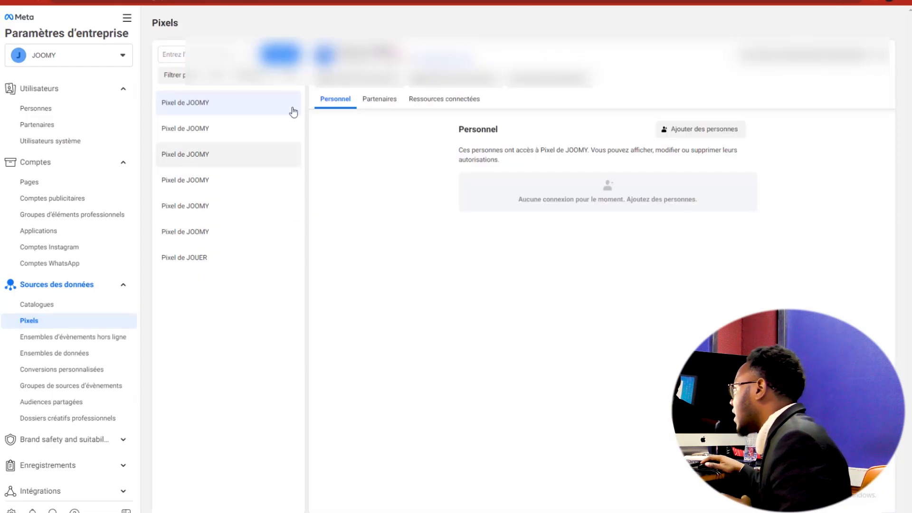
{"action": "left_click", "coordinate": [281, 55]}
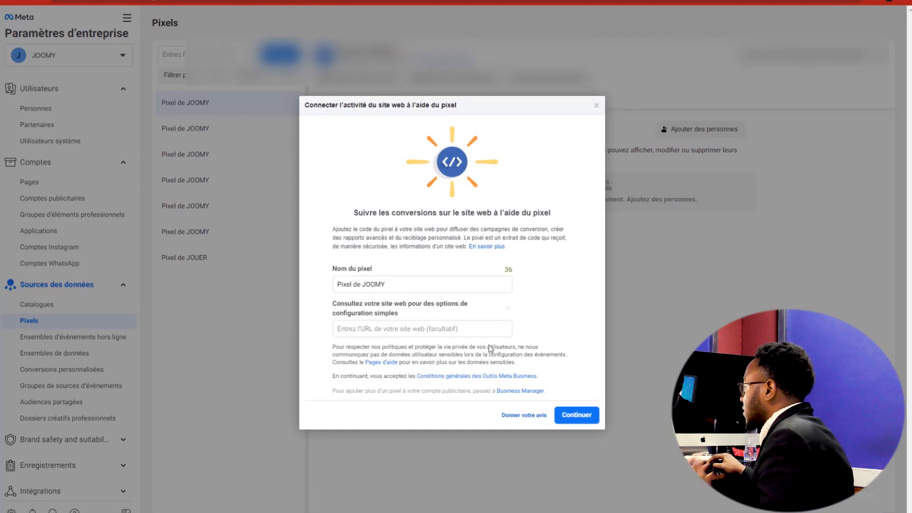
{"action": "left_click", "coordinate": [588, 419]}
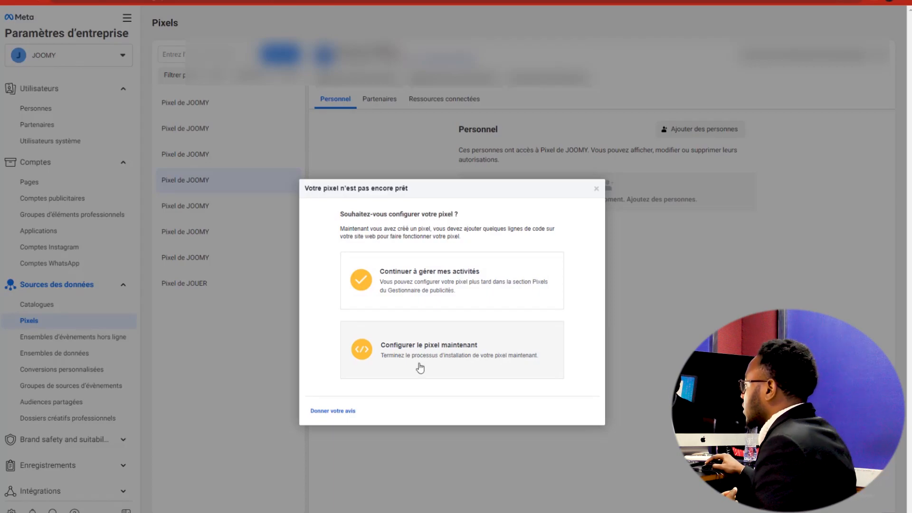
Start configuring the new pixel through a partner integration and choose Shopify (en ligne) as the partner.
{"action": "left_click", "coordinate": [458, 363]}
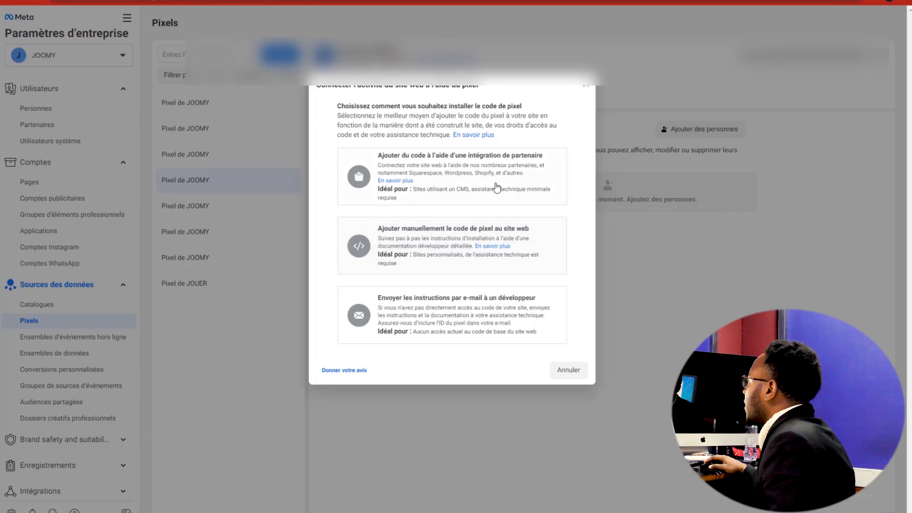
{"action": "left_click", "coordinate": [496, 188]}
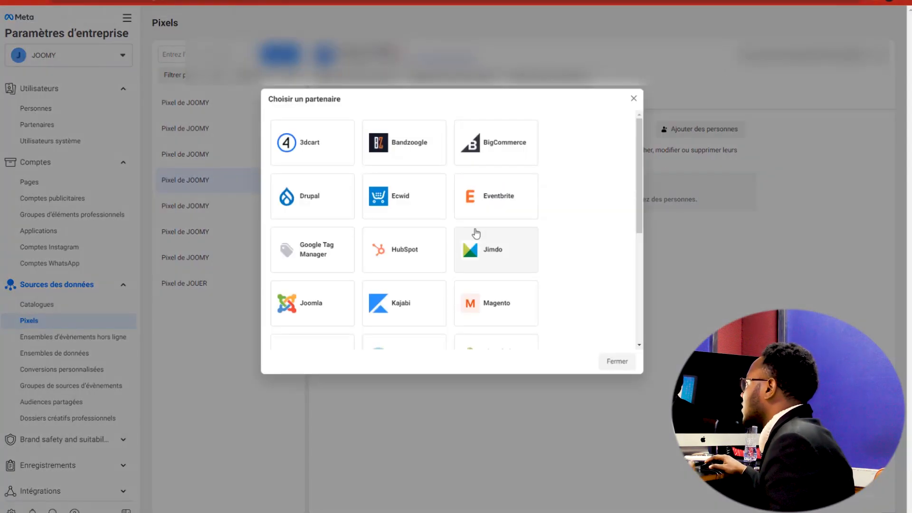
{"action": "scroll", "coordinate": [471, 245], "scroll_direction": "down", "scroll_amount": 4}
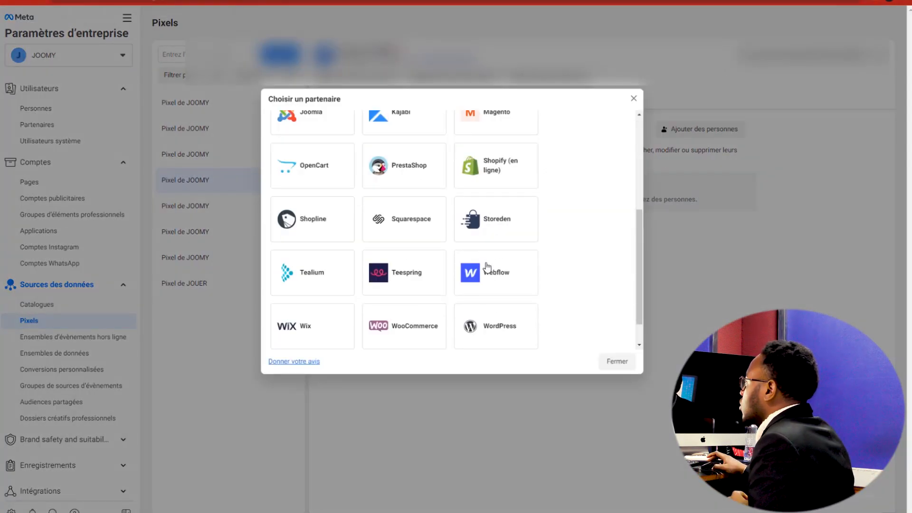
{"action": "left_click", "coordinate": [482, 175]}
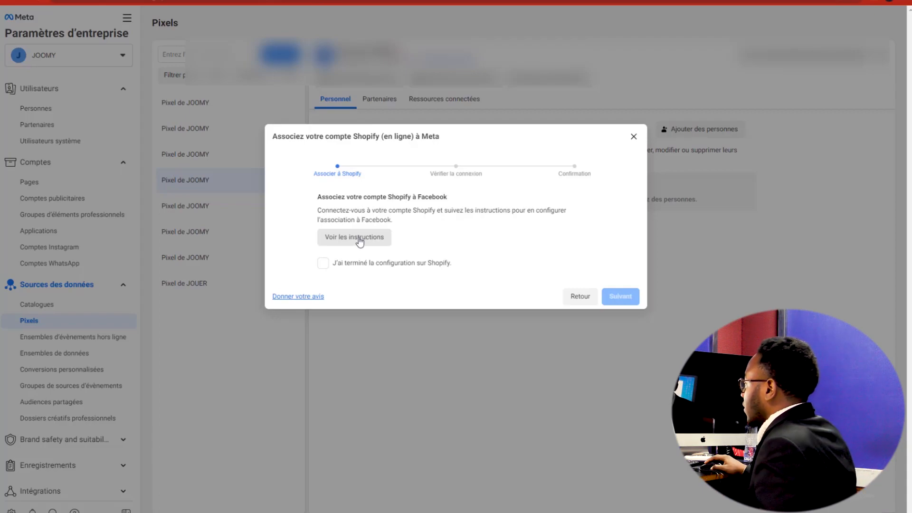
Read the instructions for linking Shopify to Facebook, mark the Shopify configuration as finished, and close the pixel setup without continuing.
{"action": "left_click", "coordinate": [366, 239]}
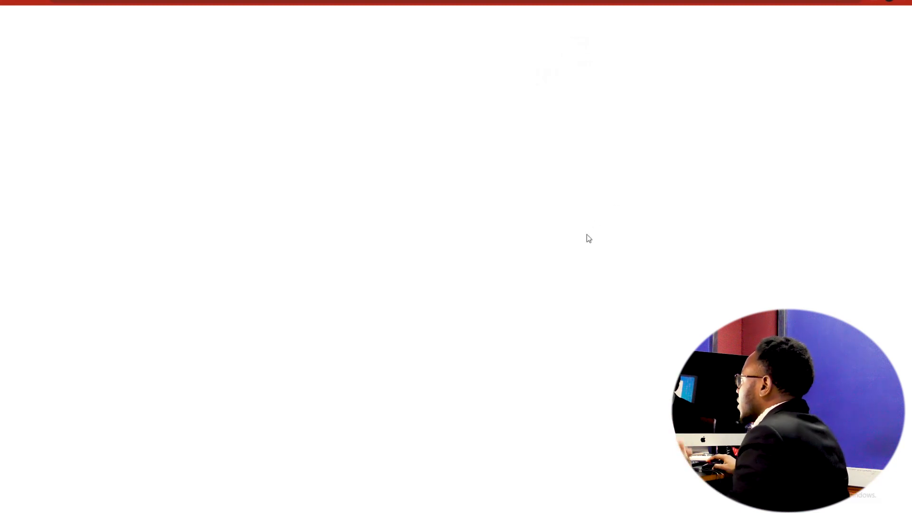
{"action": "scroll", "coordinate": [526, 256], "scroll_direction": "down", "scroll_amount": 3}
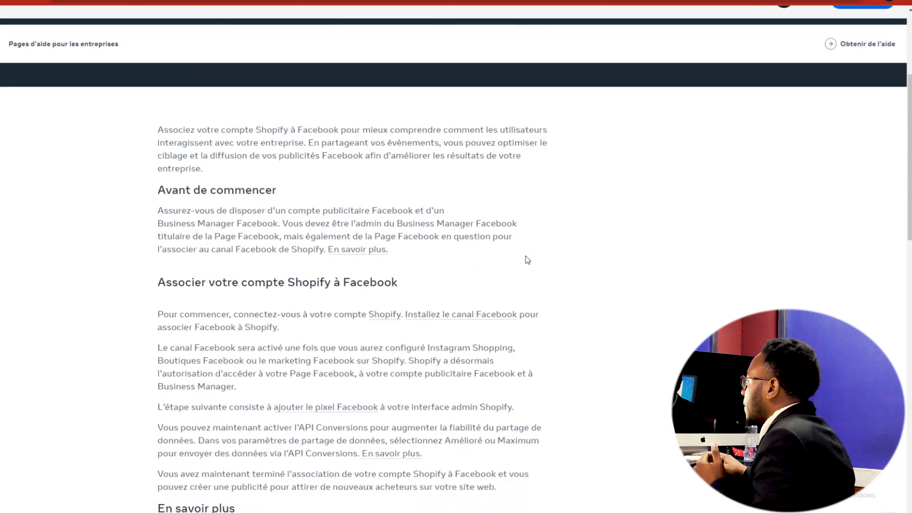
{"action": "scroll", "coordinate": [525, 256], "scroll_direction": "down", "scroll_amount": 8}
{"action": "scroll", "coordinate": [532, 269], "scroll_direction": "up", "scroll_amount": 5}
{"action": "key", "text": "ctrl+shift+Tab"}
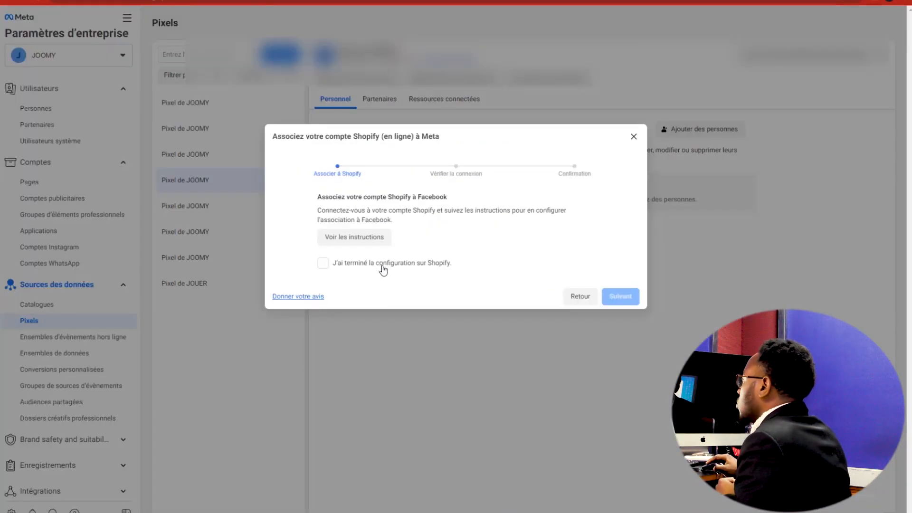
{"action": "left_click", "coordinate": [323, 265]}
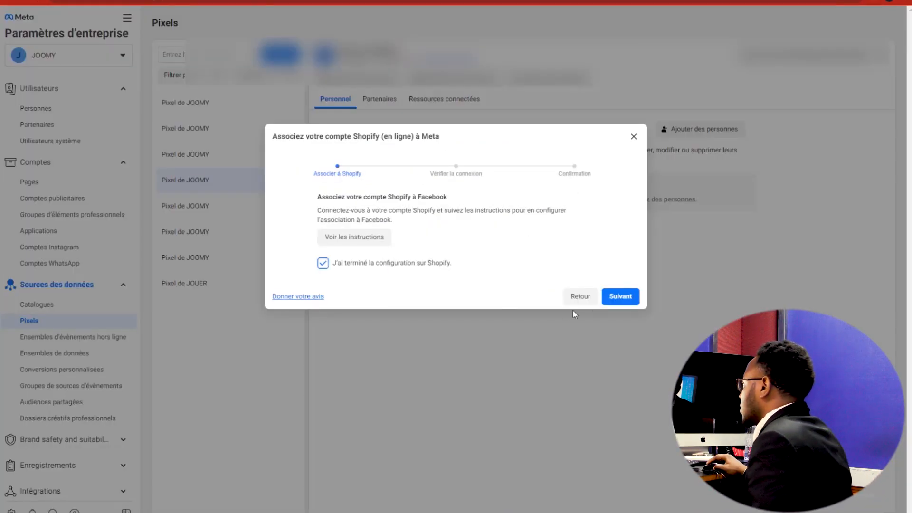
{"action": "left_click", "coordinate": [634, 137]}
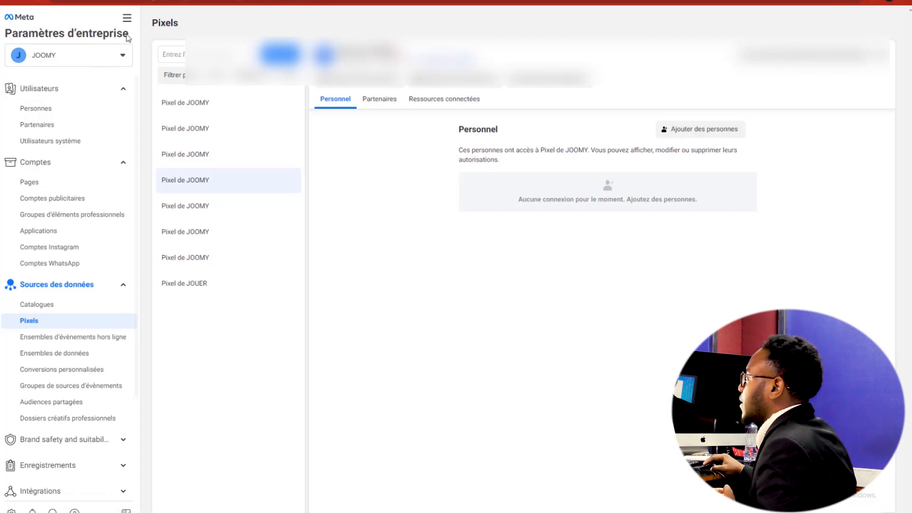
Go to the Gestionnaire de publicités and examine the options for adding a payment method, closing the payment dialog and its notice.
{"action": "left_click", "coordinate": [127, 19]}
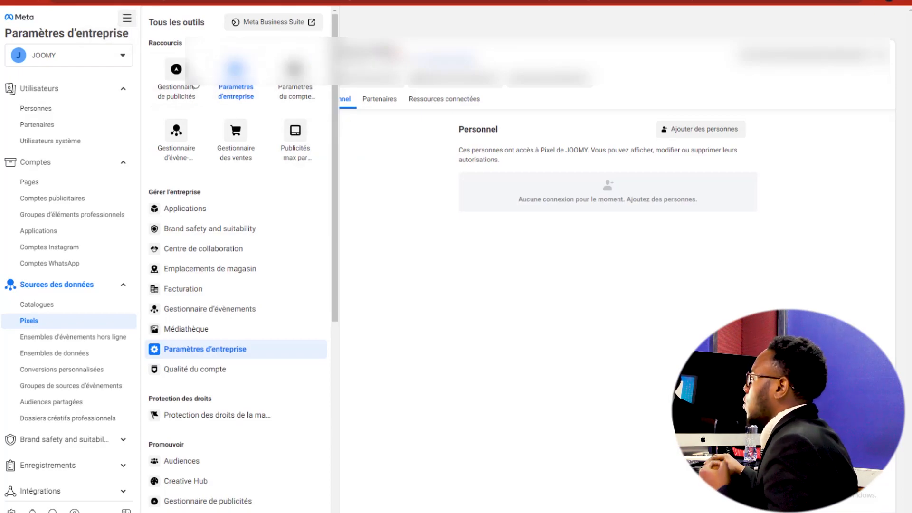
{"action": "left_click", "coordinate": [195, 87]}
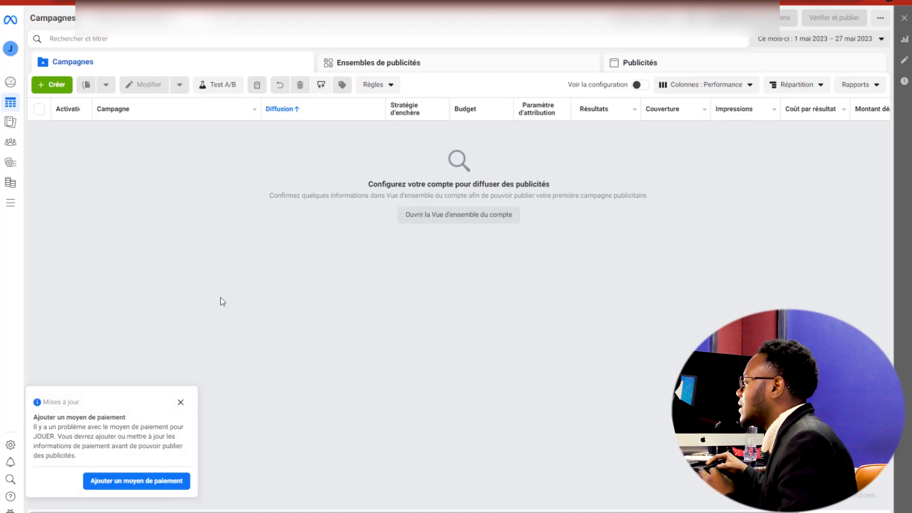
{"action": "left_click", "coordinate": [159, 482]}
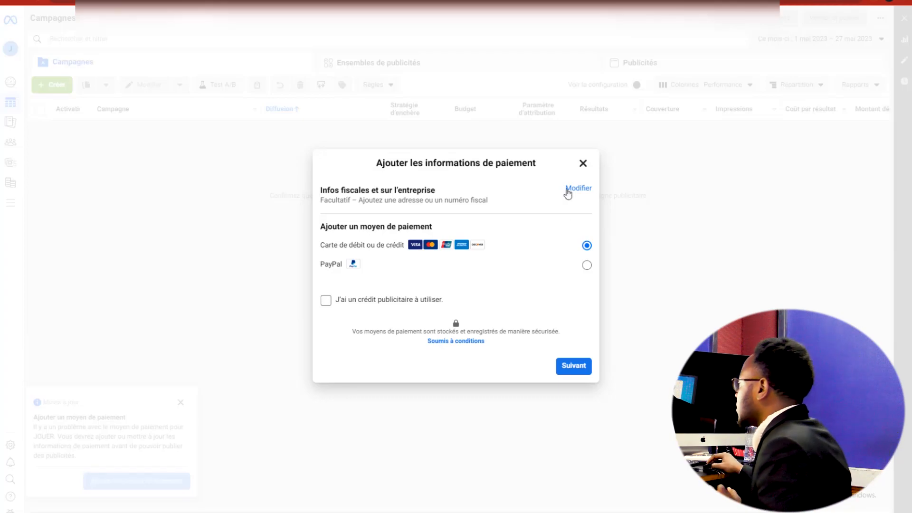
{"action": "left_click", "coordinate": [583, 164]}
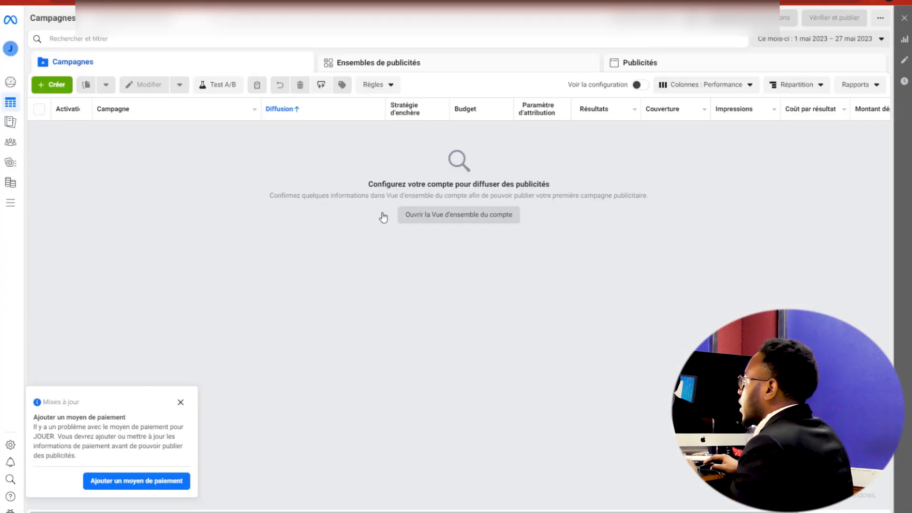
{"action": "left_click", "coordinate": [179, 404]}
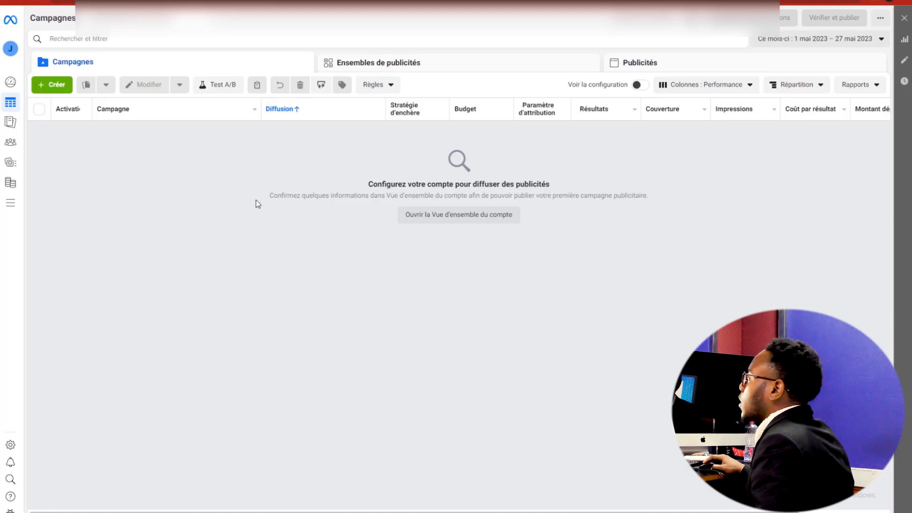
Create a new campaign, comparing the available objectives and choosing Prospects as the campaign objective.
{"action": "left_click", "coordinate": [58, 89]}
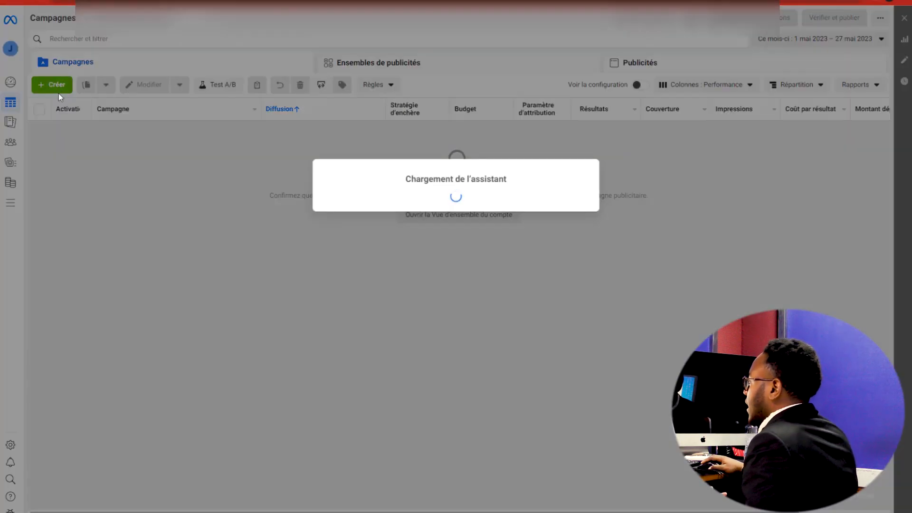
{"action": "scroll", "coordinate": [403, 294], "scroll_direction": "down", "scroll_amount": 1}
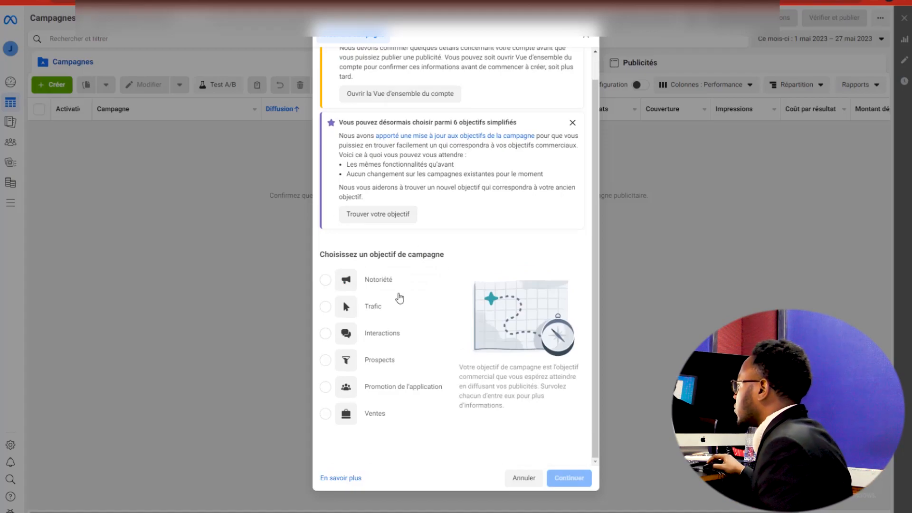
{"action": "mouse_move", "coordinate": [396, 347]}
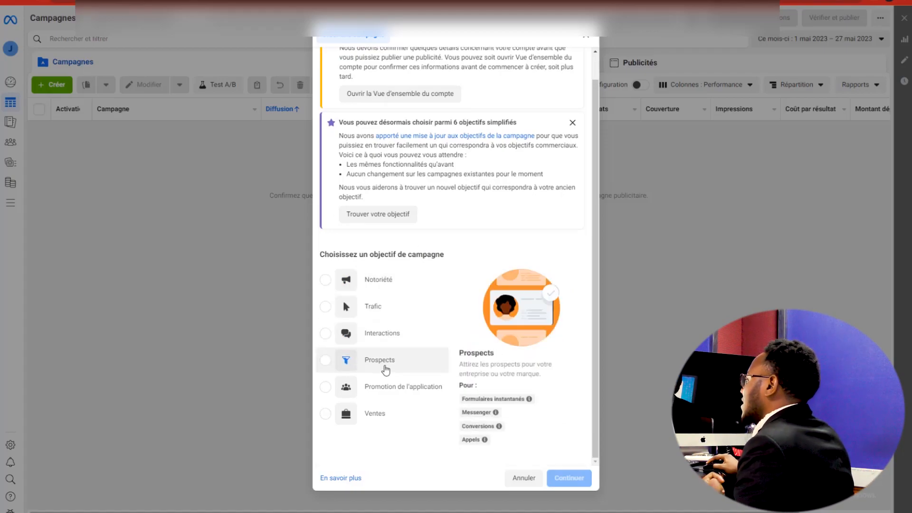
{"action": "left_click", "coordinate": [389, 367]}
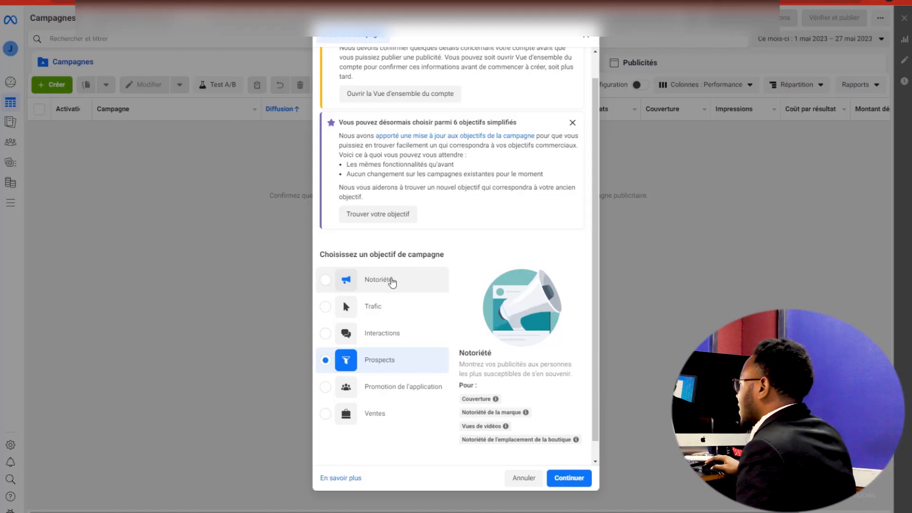
{"action": "left_click", "coordinate": [392, 283]}
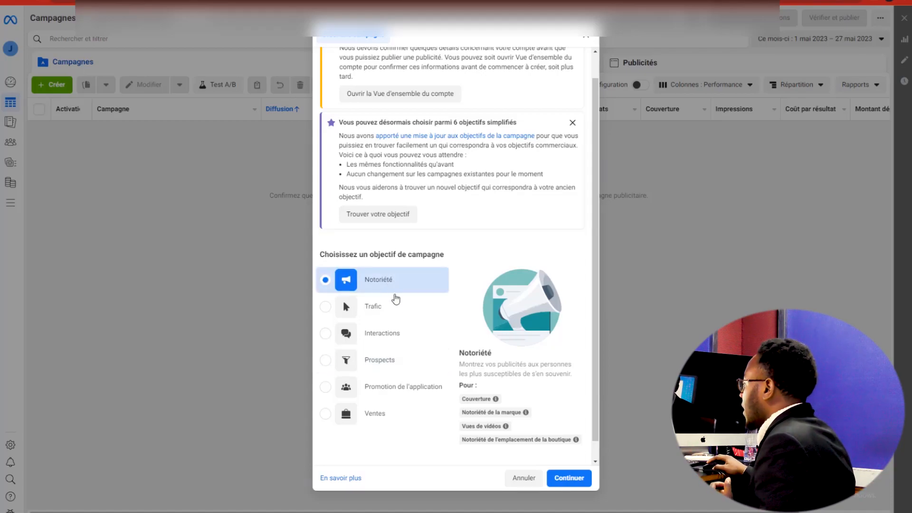
{"action": "left_click", "coordinate": [390, 367]}
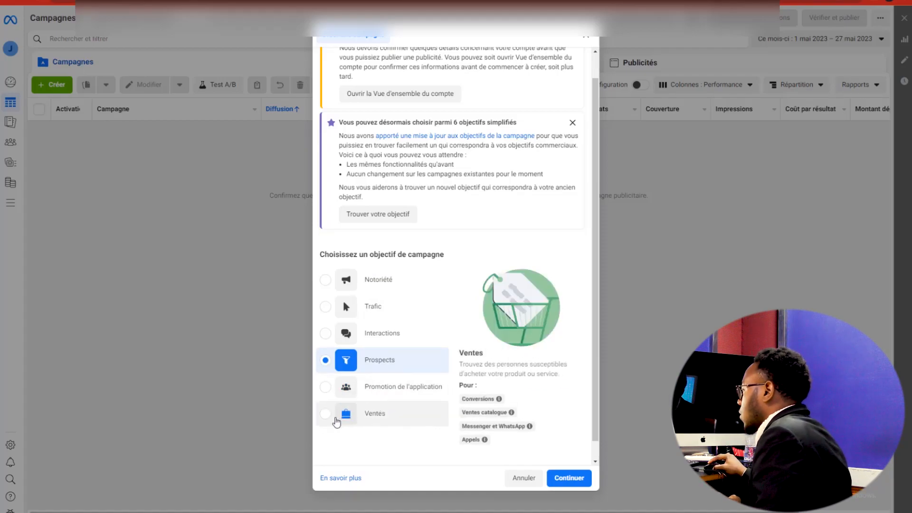
{"action": "left_click", "coordinate": [336, 421]}
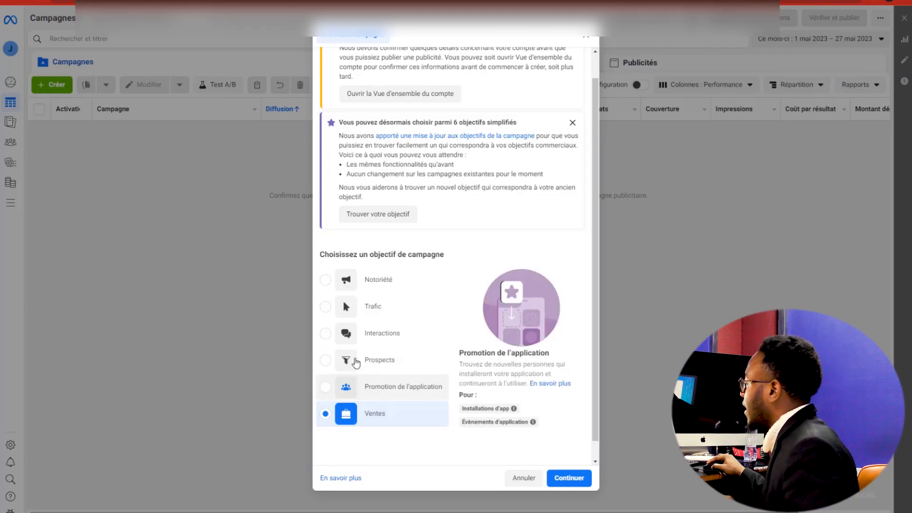
{"action": "left_click", "coordinate": [336, 361]}
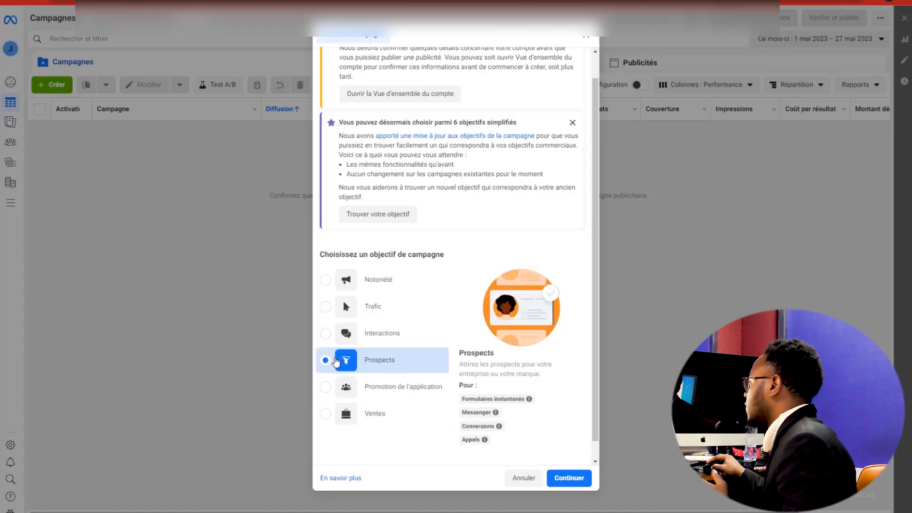
{"action": "left_click", "coordinate": [576, 479]}
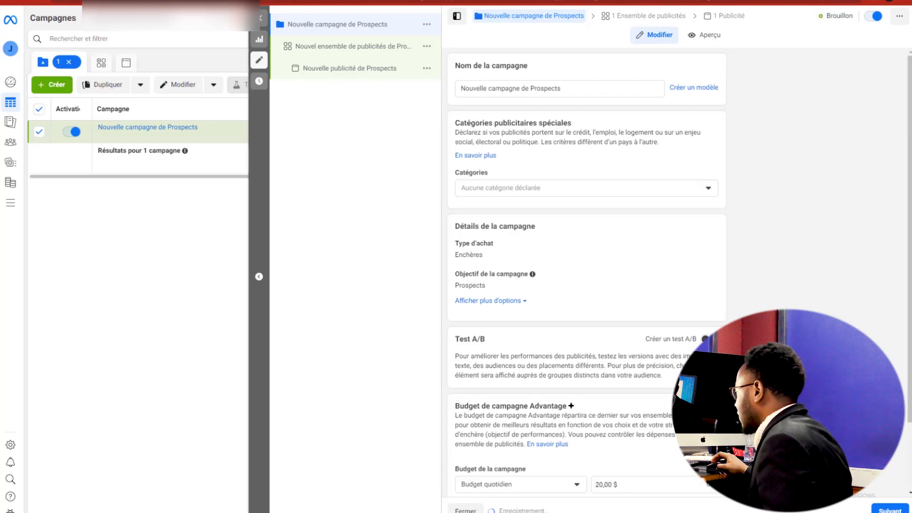
Review the Prospects campaign's settings, including its name, special ad categories, A/B test and Advantage campaign budget.
{"action": "scroll", "coordinate": [584, 270], "scroll_direction": "down", "scroll_amount": 2}
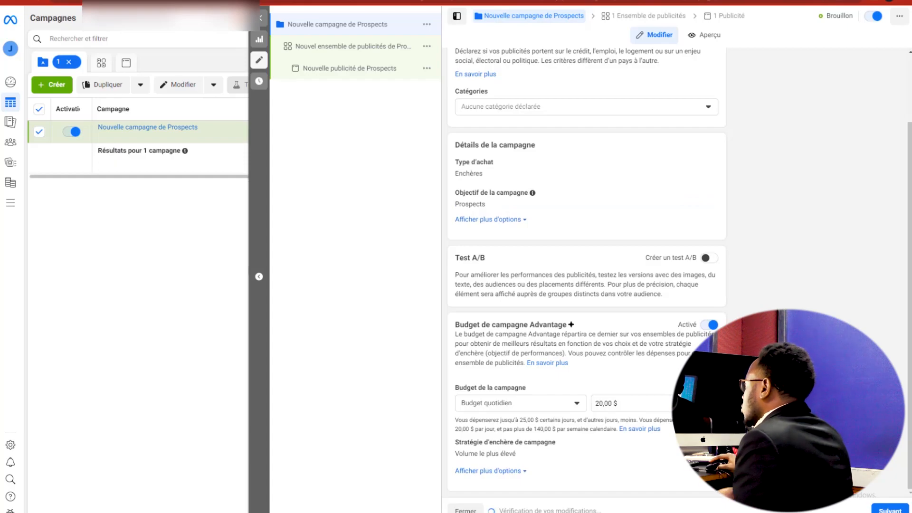
{"action": "scroll", "coordinate": [572, 146], "scroll_direction": "up", "scroll_amount": 2}
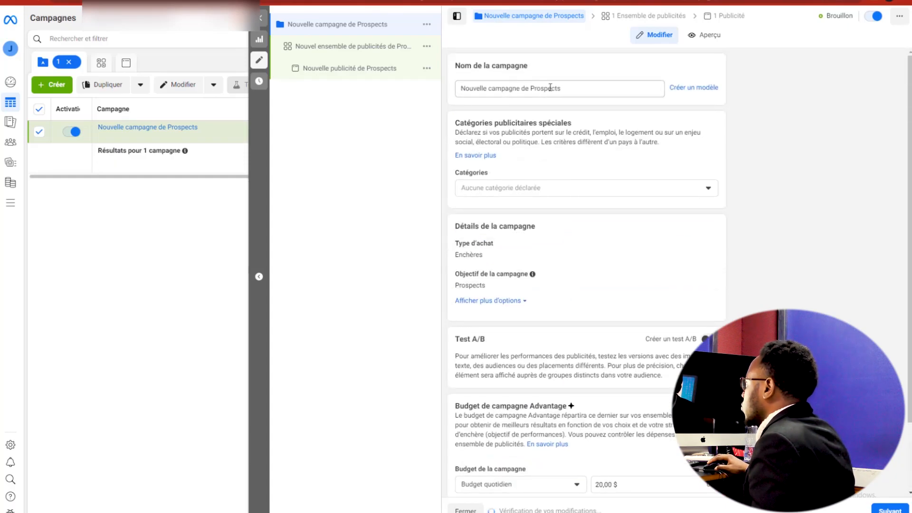
{"action": "scroll", "coordinate": [606, 320], "scroll_direction": "down", "scroll_amount": 3}
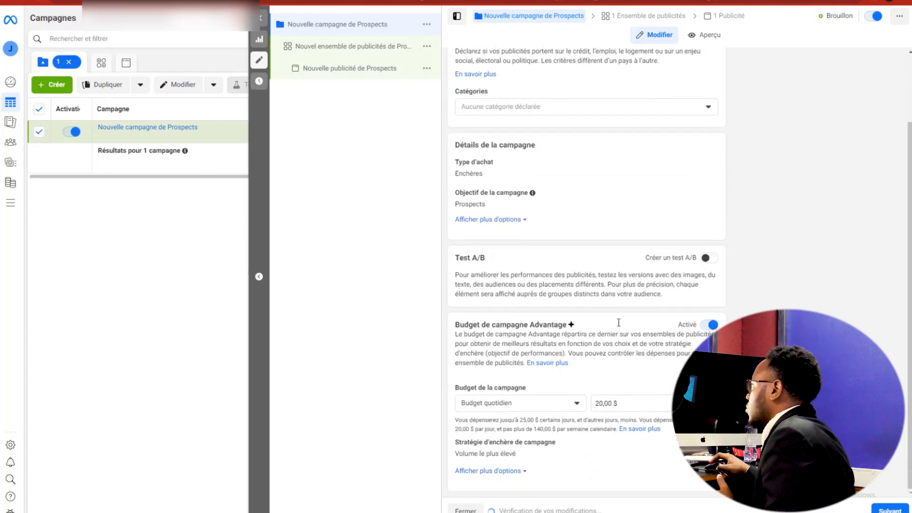
{"action": "scroll", "coordinate": [570, 158], "scroll_direction": "up", "scroll_amount": 3}
{"action": "triple_click", "coordinate": [582, 88]}
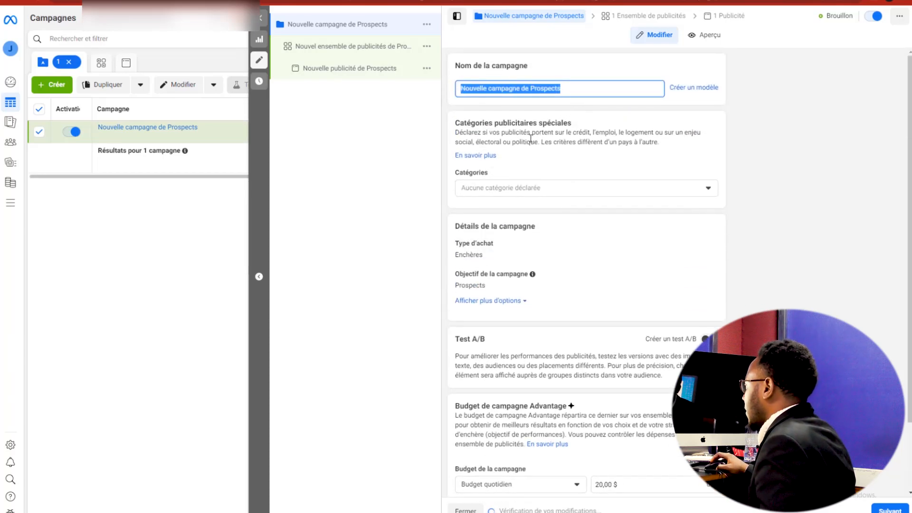
{"action": "scroll", "coordinate": [666, 445], "scroll_direction": "down", "scroll_amount": 2}
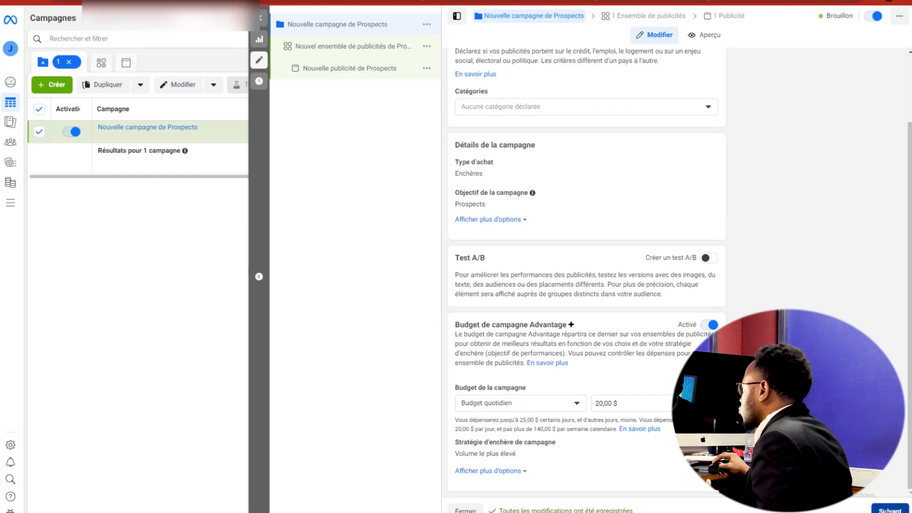
{"action": "left_click", "coordinate": [373, 47]}
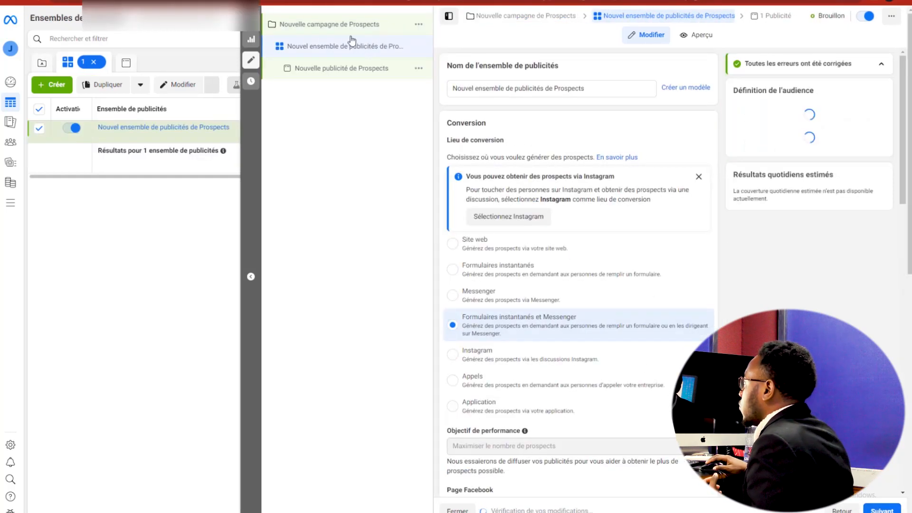
{"action": "left_click", "coordinate": [358, 33]}
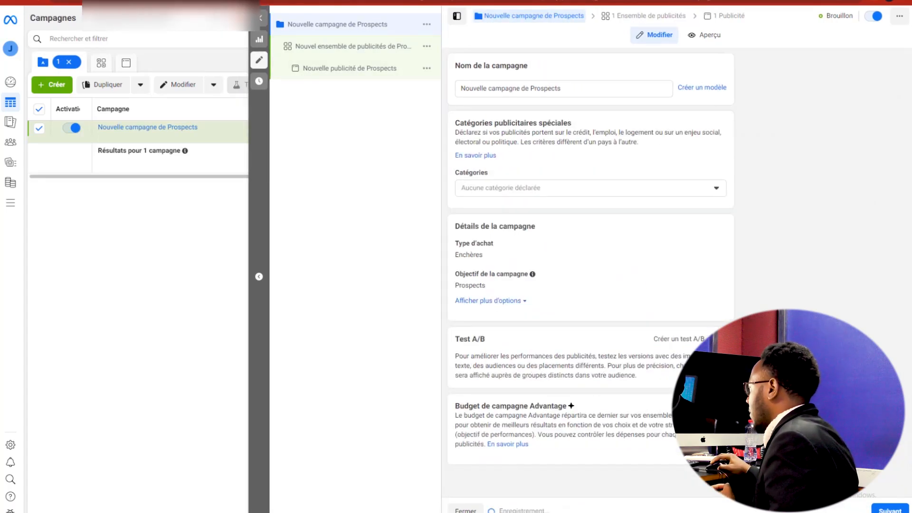
{"action": "scroll", "coordinate": [642, 421], "scroll_direction": "down", "scroll_amount": 2}
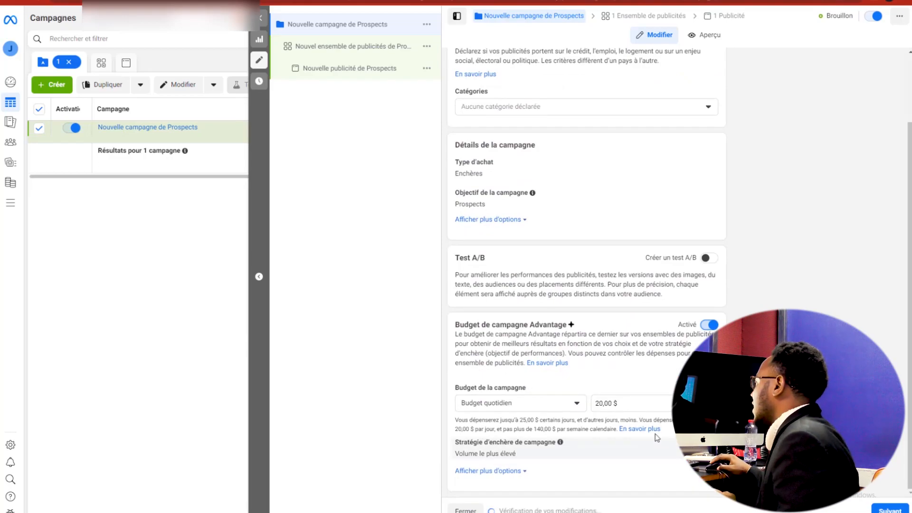
{"action": "left_click", "coordinate": [646, 405]}
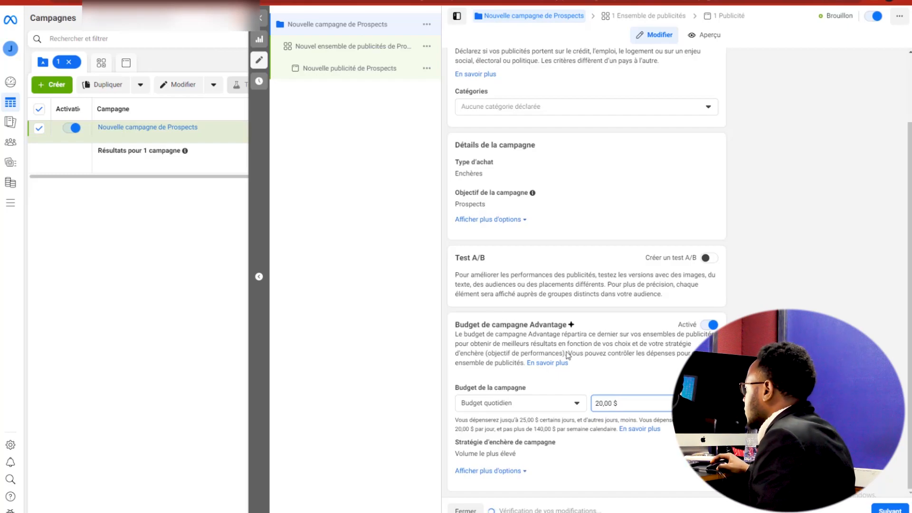
Continue to the ad set and examine its conversion locations and the Facebook Pages available for it.
{"action": "left_click", "coordinate": [884, 506]}
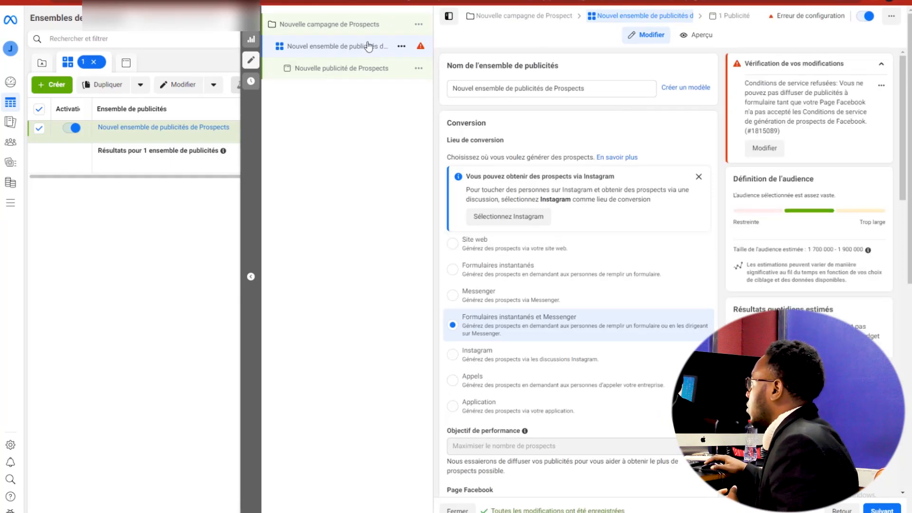
{"action": "scroll", "coordinate": [663, 335], "scroll_direction": "down", "scroll_amount": 1}
{"action": "scroll", "coordinate": [660, 332], "scroll_direction": "down", "scroll_amount": 5}
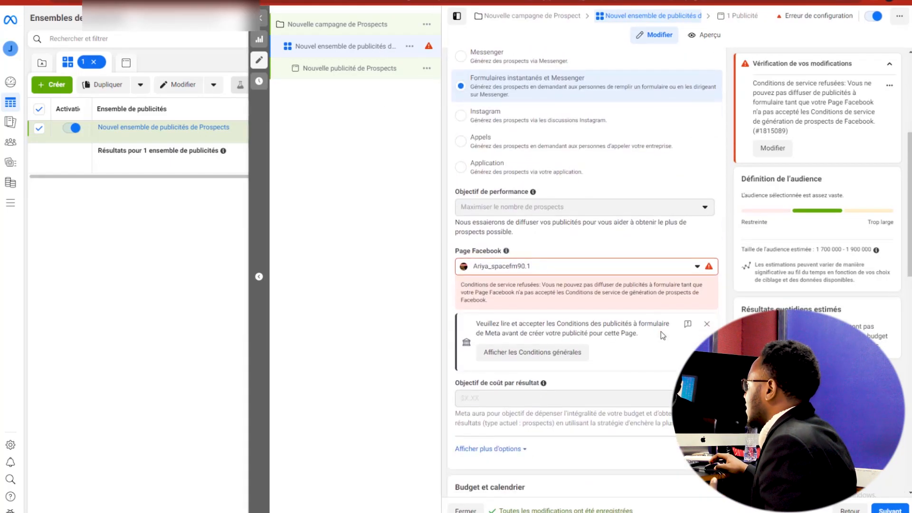
{"action": "left_click", "coordinate": [643, 275]}
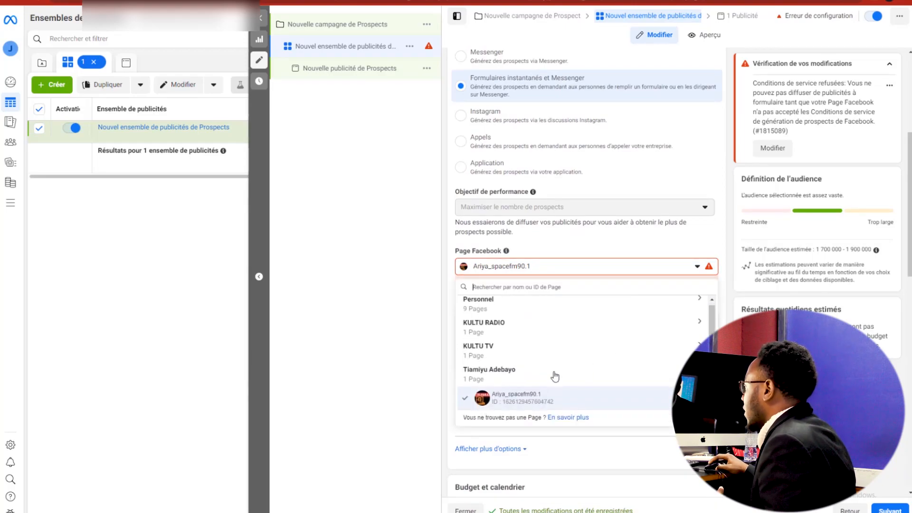
{"action": "scroll", "coordinate": [451, 240], "scroll_direction": "up", "scroll_amount": 5}
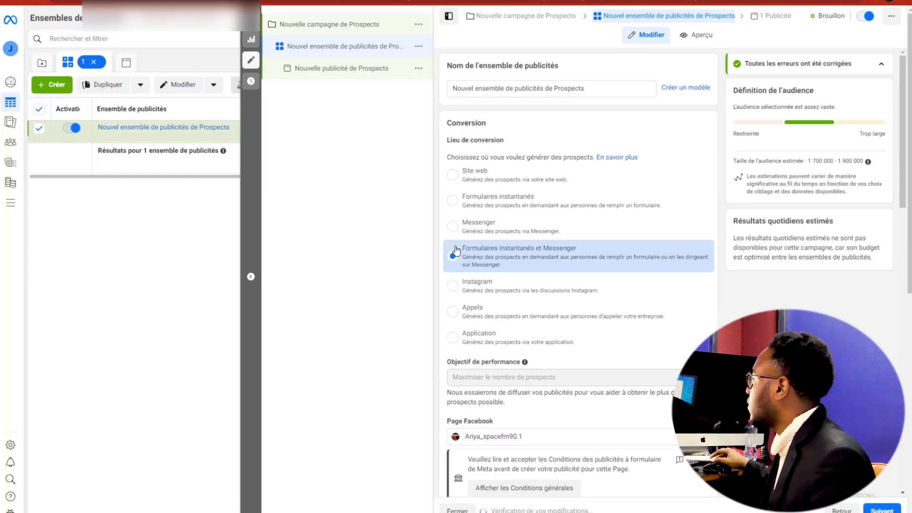
Set the ad set's conversion location to Site web and review its performance goal and pixel settings.
{"action": "left_click", "coordinate": [456, 177]}
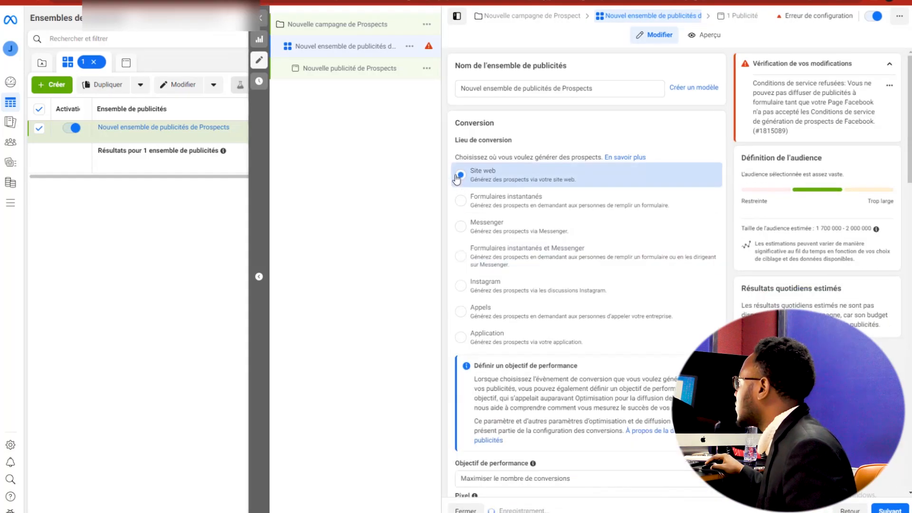
{"action": "scroll", "coordinate": [563, 247], "scroll_direction": "down", "scroll_amount": 4}
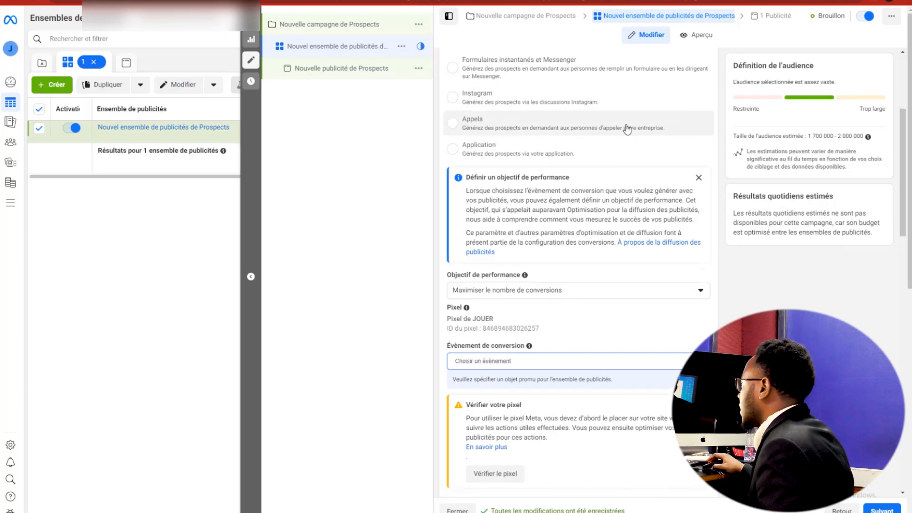
{"action": "scroll", "coordinate": [570, 152], "scroll_direction": "up", "scroll_amount": 3}
{"action": "scroll", "coordinate": [602, 305], "scroll_direction": "down", "scroll_amount": 2}
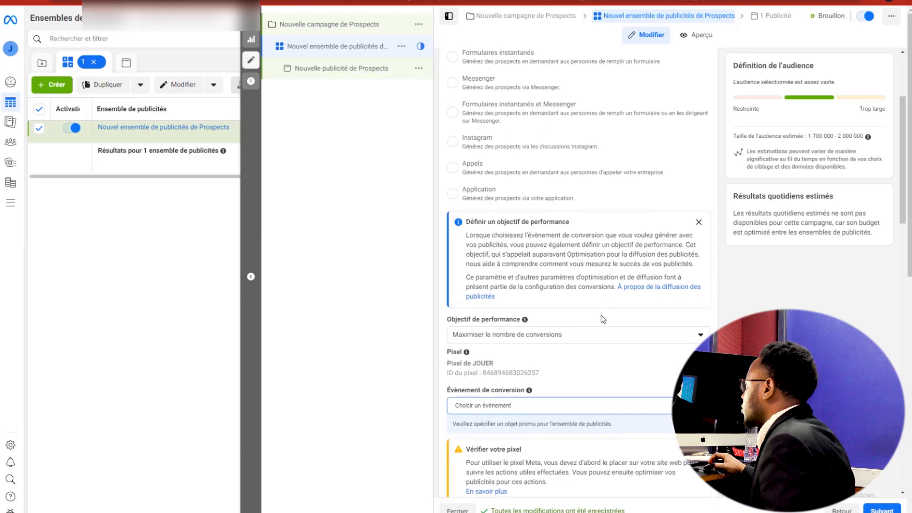
{"action": "scroll", "coordinate": [602, 316], "scroll_direction": "down", "scroll_amount": 3}
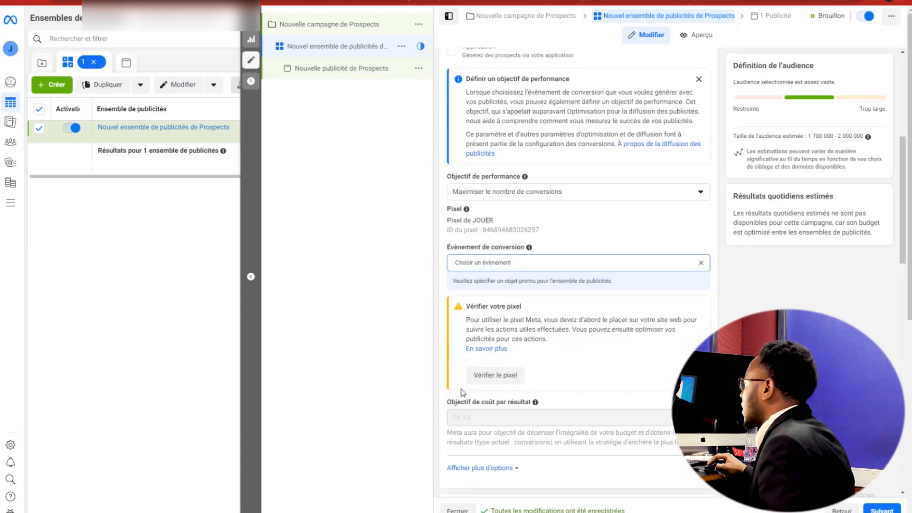
Look through the available conversion events and choose Prospect as the ad set's conversion event.
{"action": "left_click", "coordinate": [510, 264]}
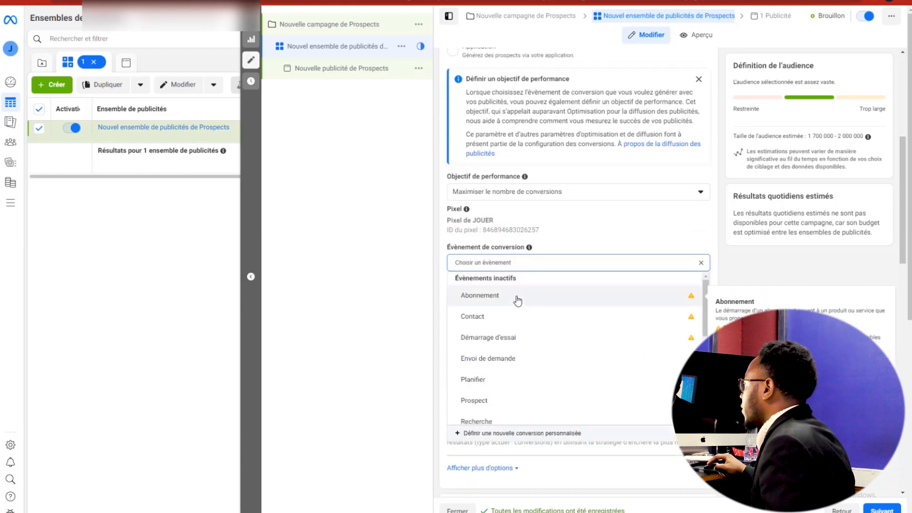
{"action": "scroll", "coordinate": [551, 359], "scroll_direction": "down", "scroll_amount": 3}
{"action": "scroll", "coordinate": [554, 359], "scroll_direction": "up", "scroll_amount": 3}
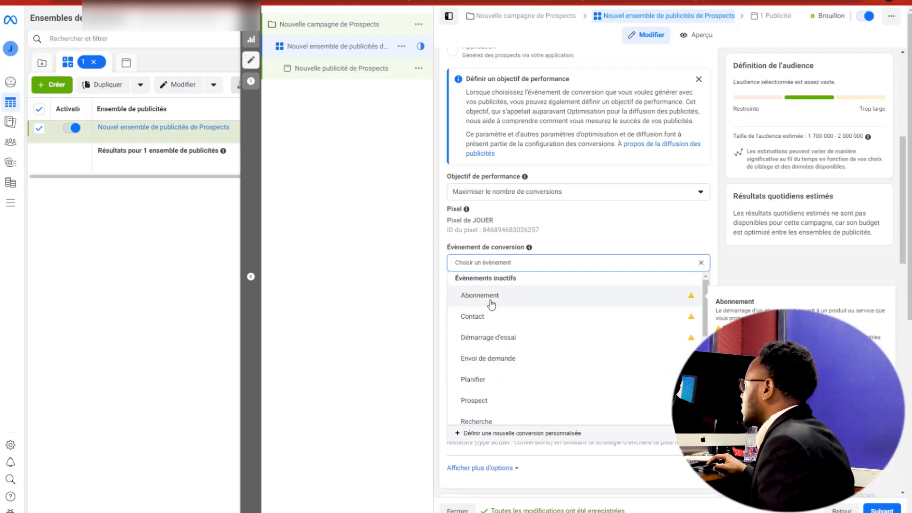
{"action": "scroll", "coordinate": [511, 374], "scroll_direction": "down", "scroll_amount": 1}
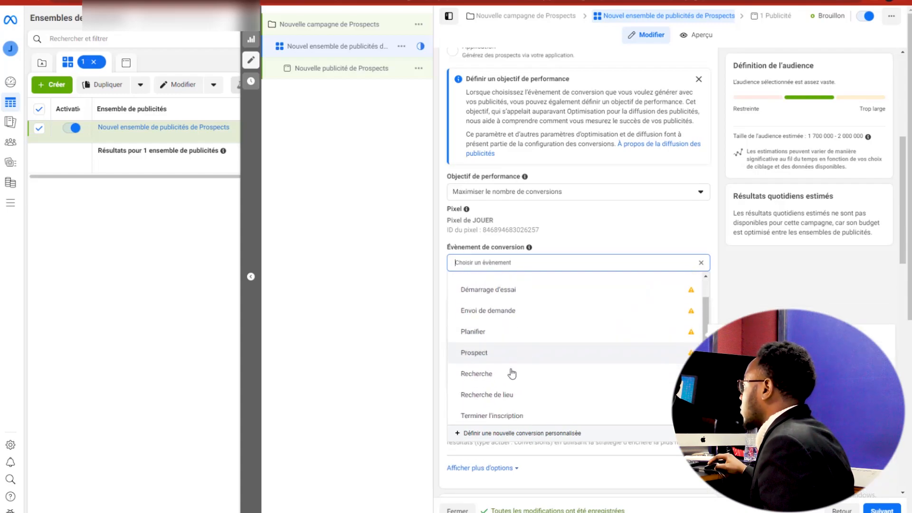
{"action": "left_click", "coordinate": [510, 354]}
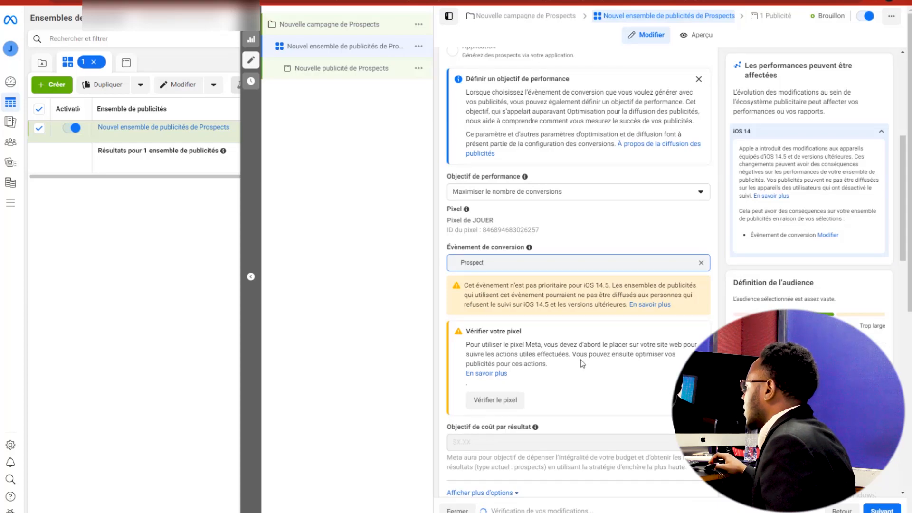
Enable an end date in the ad set's schedule and open the calendar for it.
{"action": "scroll", "coordinate": [580, 362], "scroll_direction": "down", "scroll_amount": 3}
{"action": "scroll", "coordinate": [531, 364], "scroll_direction": "down", "scroll_amount": 4}
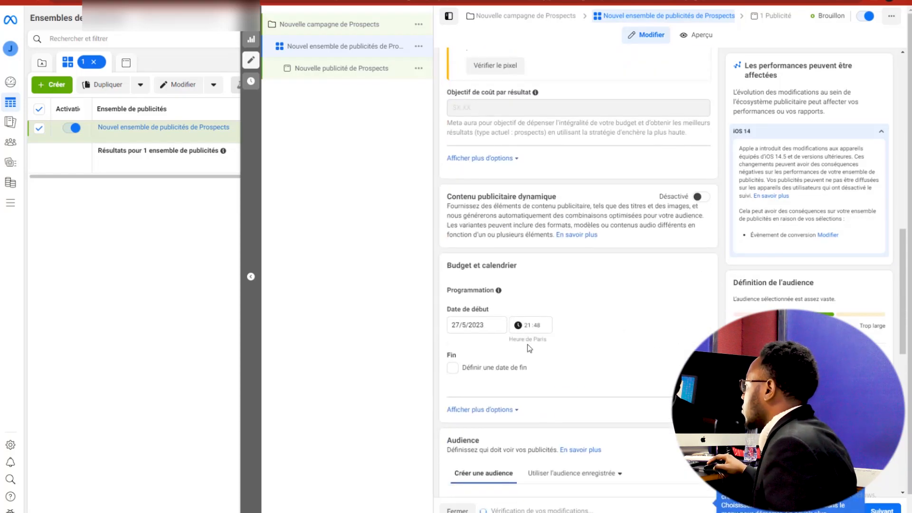
{"action": "left_click", "coordinate": [457, 374]}
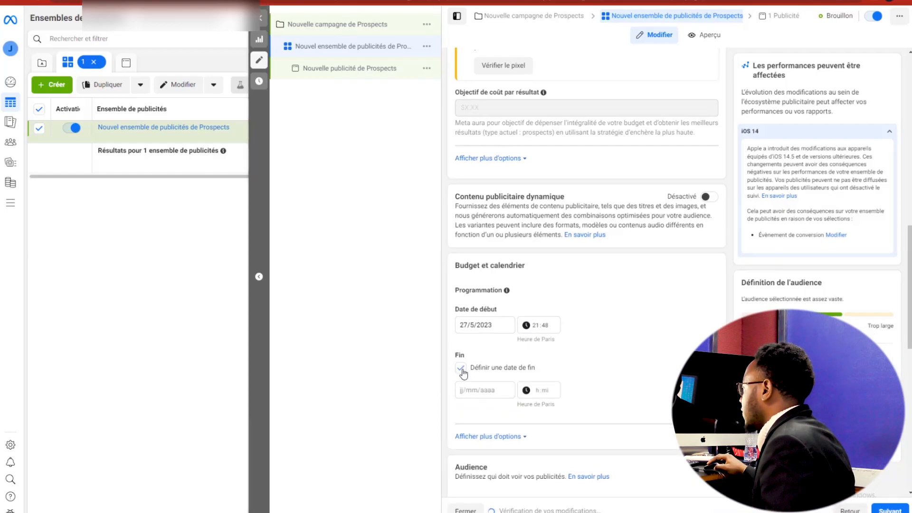
{"action": "left_click", "coordinate": [481, 390]}
Review the existing custom and lookalike audiences for the ad set without selecting one.
{"action": "scroll", "coordinate": [649, 390], "scroll_direction": "down", "scroll_amount": 5}
{"action": "scroll", "coordinate": [650, 390], "scroll_direction": "down", "scroll_amount": 1}
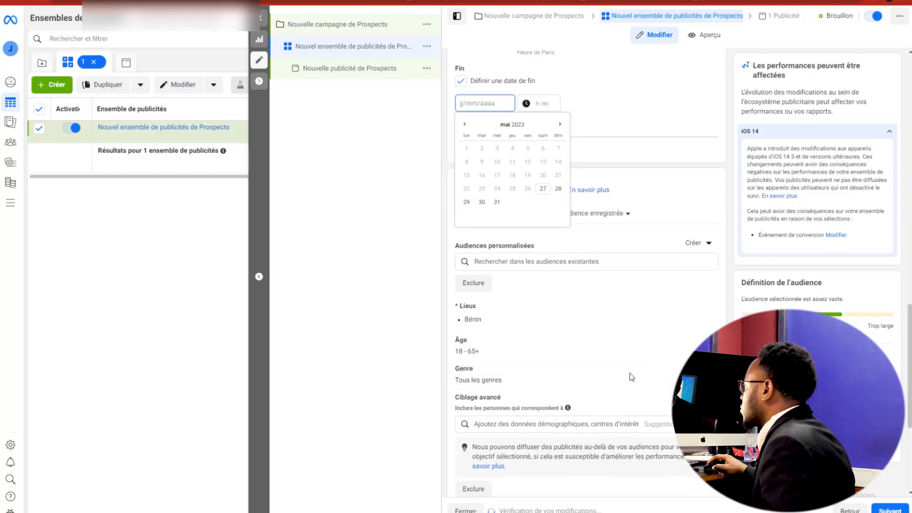
{"action": "left_click", "coordinate": [566, 265]}
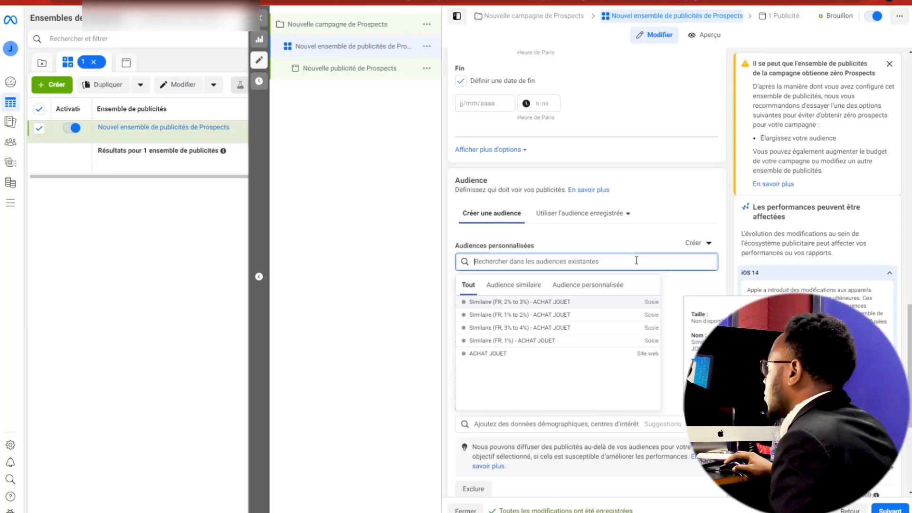
{"action": "left_click", "coordinate": [648, 241]}
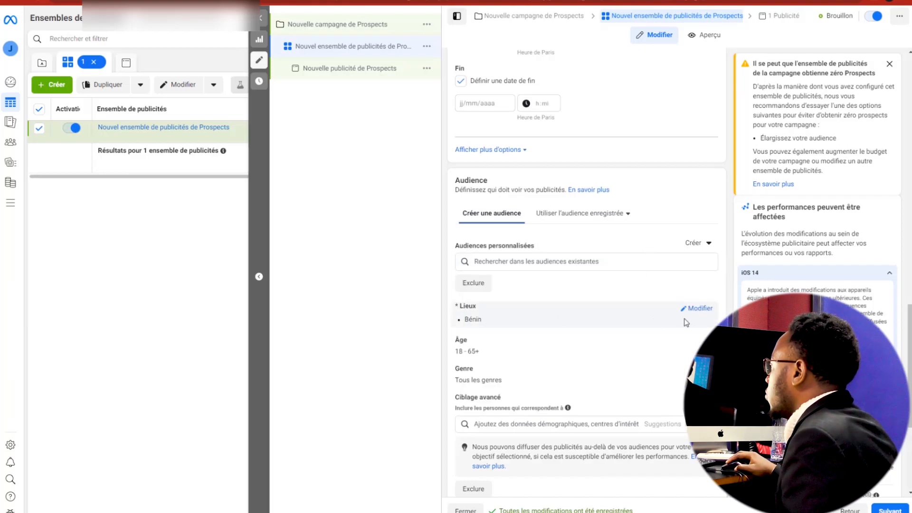
Add France and Suisse to the audience's included locations, alongside Bénin.
{"action": "left_click", "coordinate": [695, 309]}
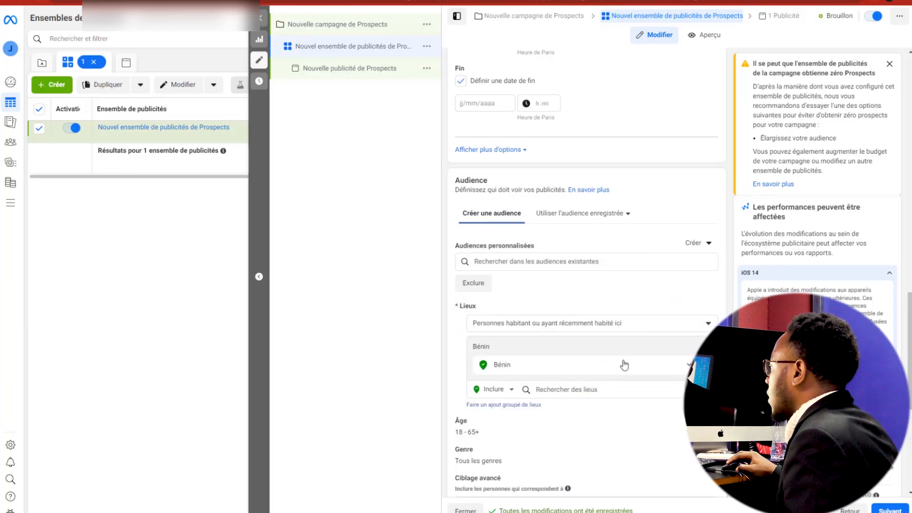
{"action": "left_click", "coordinate": [566, 390]}
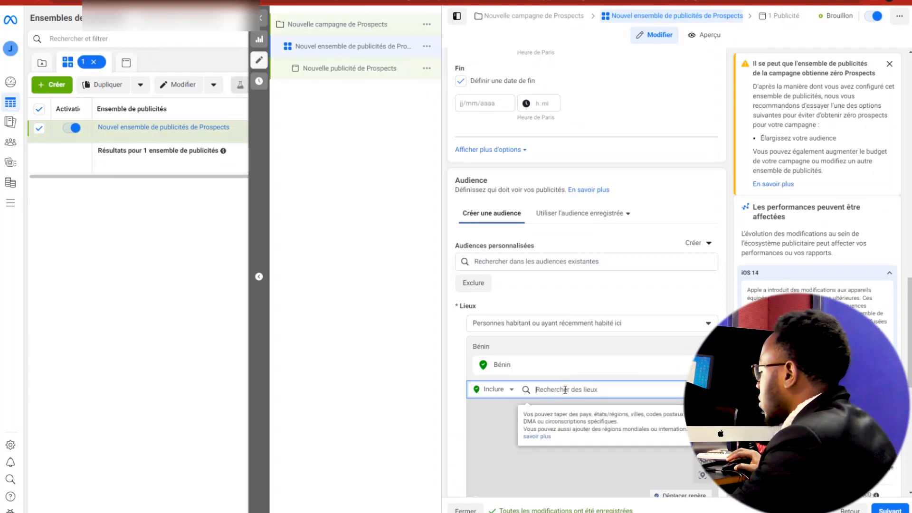
{"action": "type", "text": "fra"}
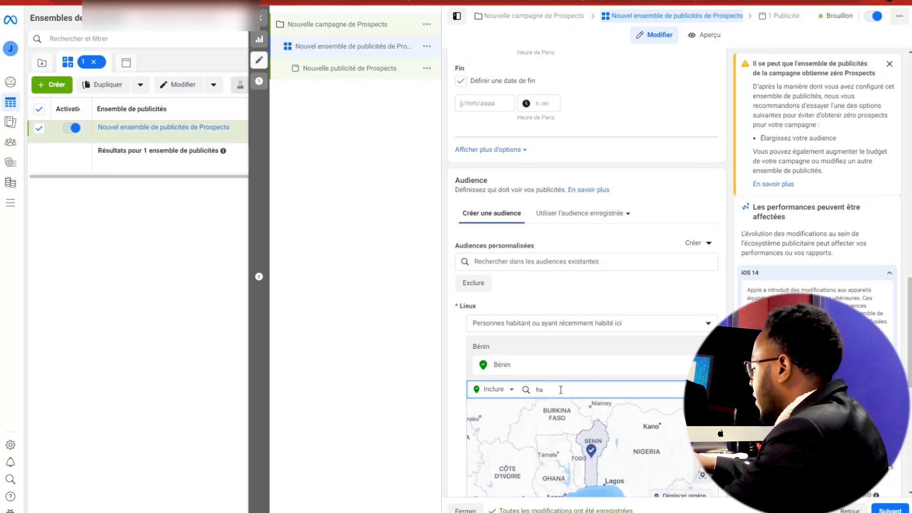
{"action": "type", "text": "nce"}
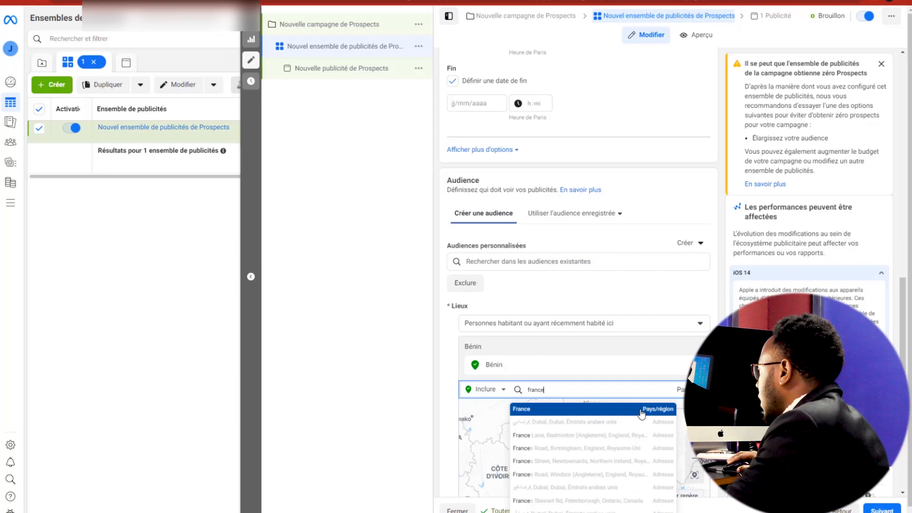
{"action": "left_click", "coordinate": [594, 410]}
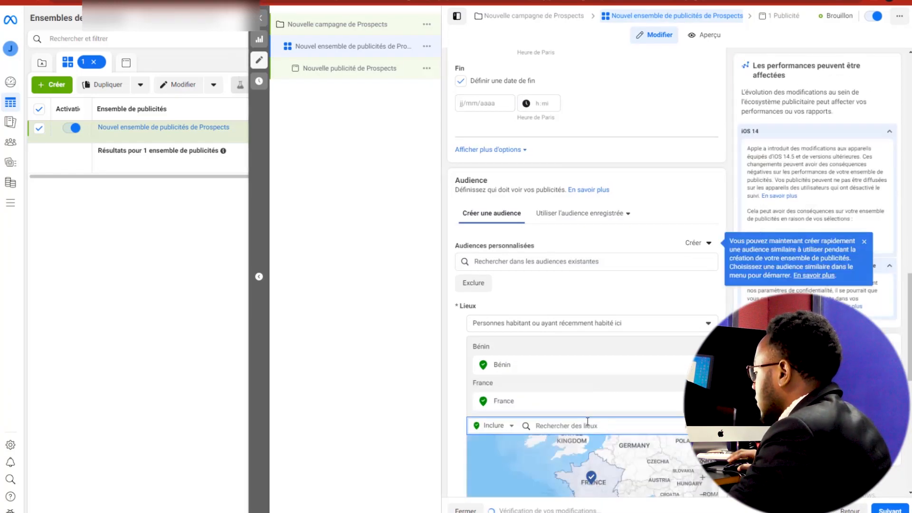
{"action": "type", "text": "suiss"}
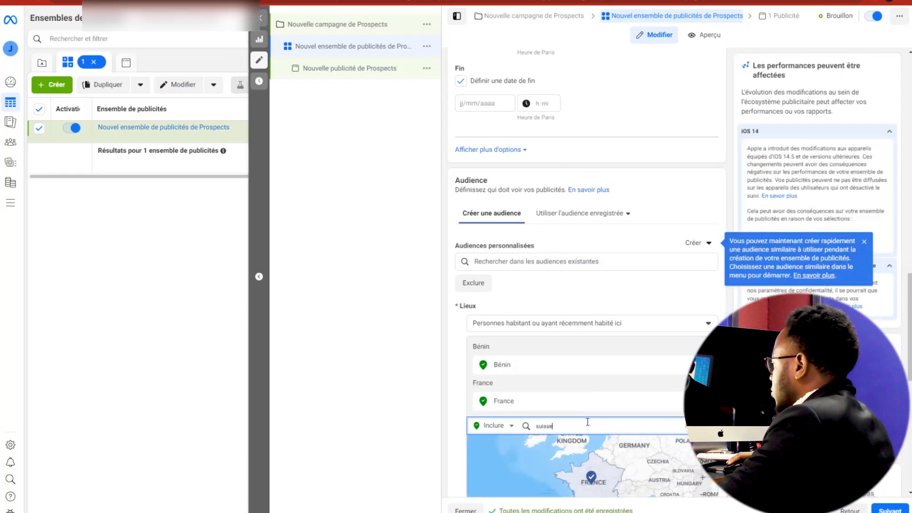
{"action": "type", "text": "e"}
{"action": "left_click", "coordinate": [648, 446]}
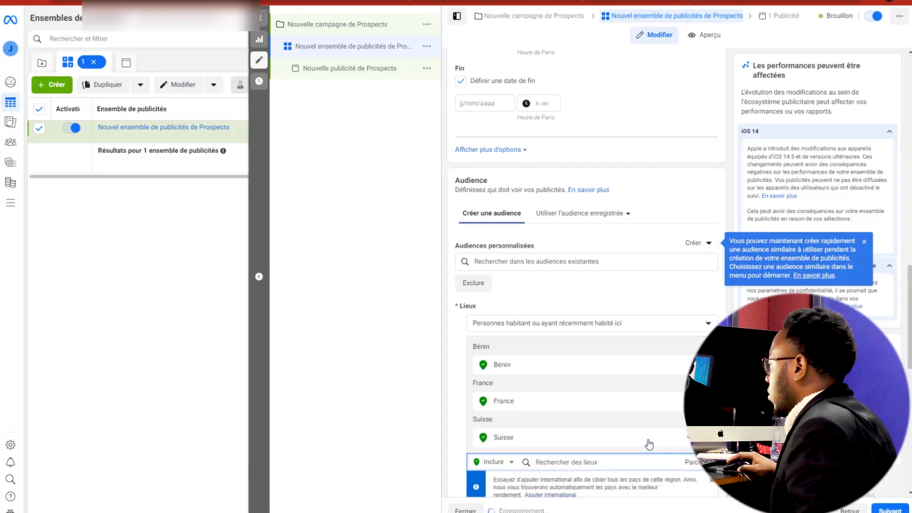
Add the cosmetics interest "Cosmetics (personal care)" to the audience's advanced targeting.
{"action": "scroll", "coordinate": [663, 430], "scroll_direction": "down", "scroll_amount": 5}
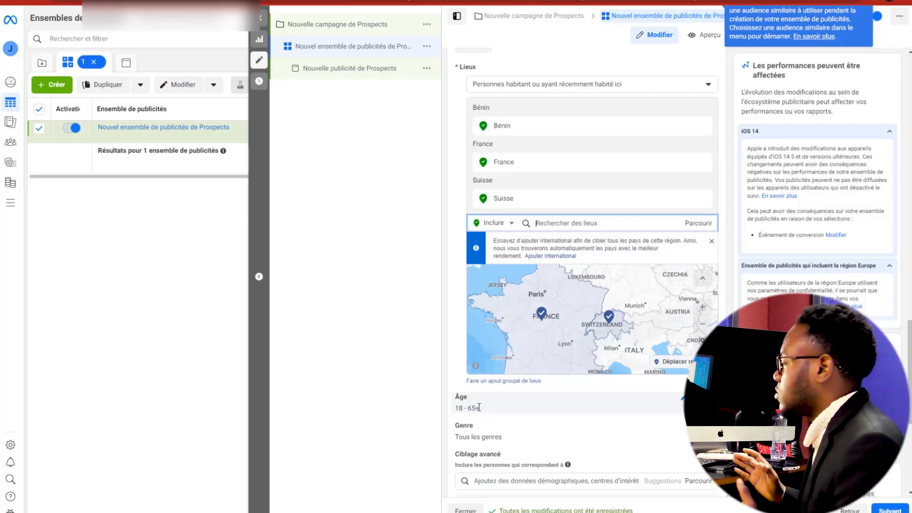
{"action": "scroll", "coordinate": [494, 375], "scroll_direction": "down", "scroll_amount": 4}
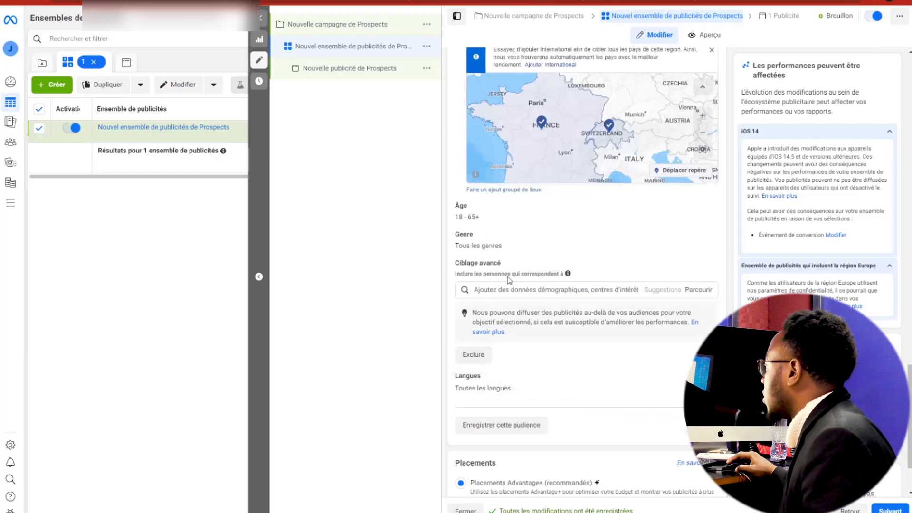
{"action": "left_click", "coordinate": [534, 290]}
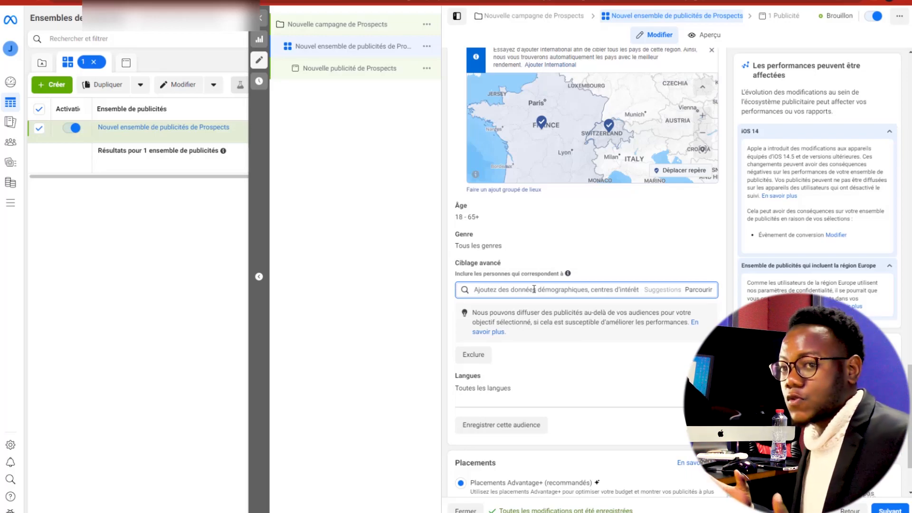
{"action": "type", "text": "d"}
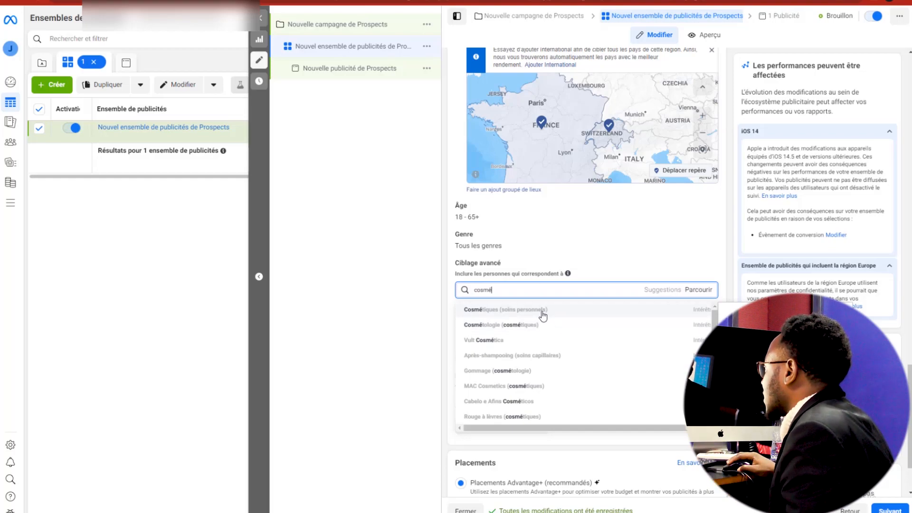
{"action": "left_click", "coordinate": [543, 311]}
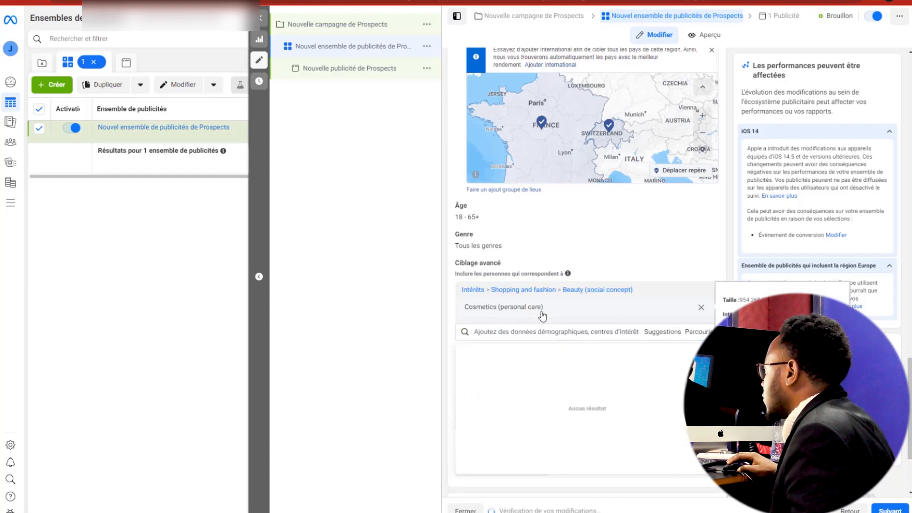
Search the advanced targeting for further interests matching "cosmeti".
{"action": "left_click", "coordinate": [537, 332]}
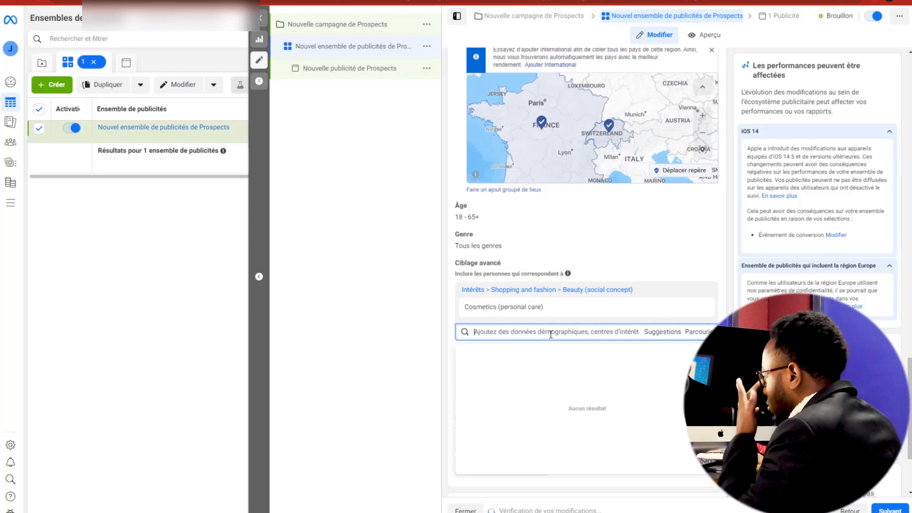
{"action": "type", "text": "cosme"}
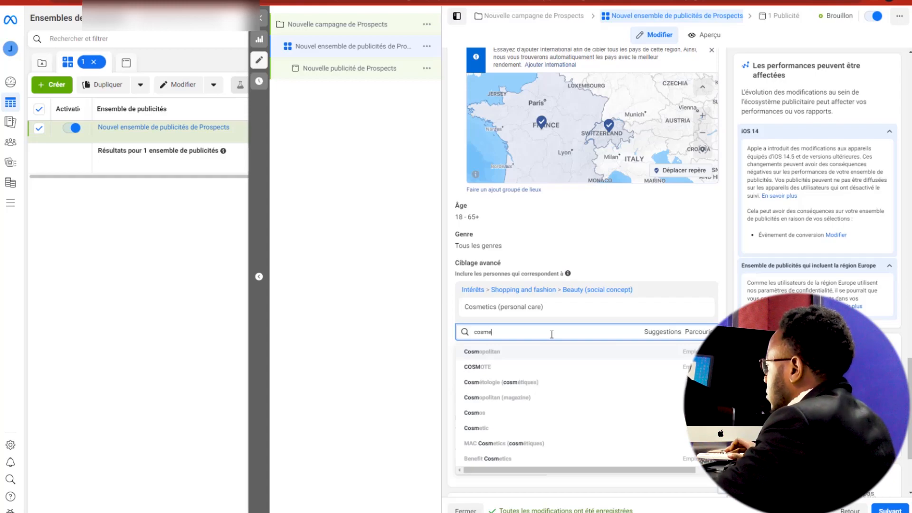
{"action": "type", "text": "ti"}
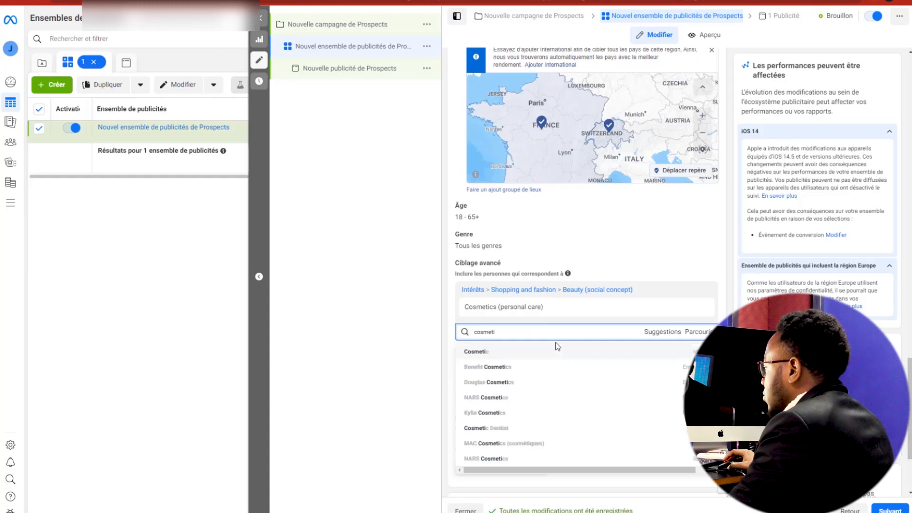
Add the suggested interest "Soins de la peau (cosmétiques)" to the advanced targeting and close the suggestions.
{"action": "left_click", "coordinate": [663, 335]}
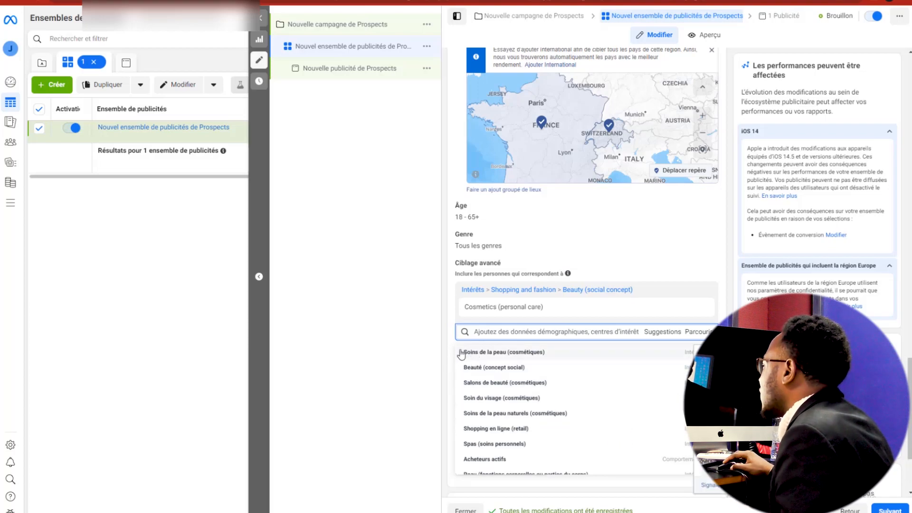
{"action": "left_click", "coordinate": [501, 355]}
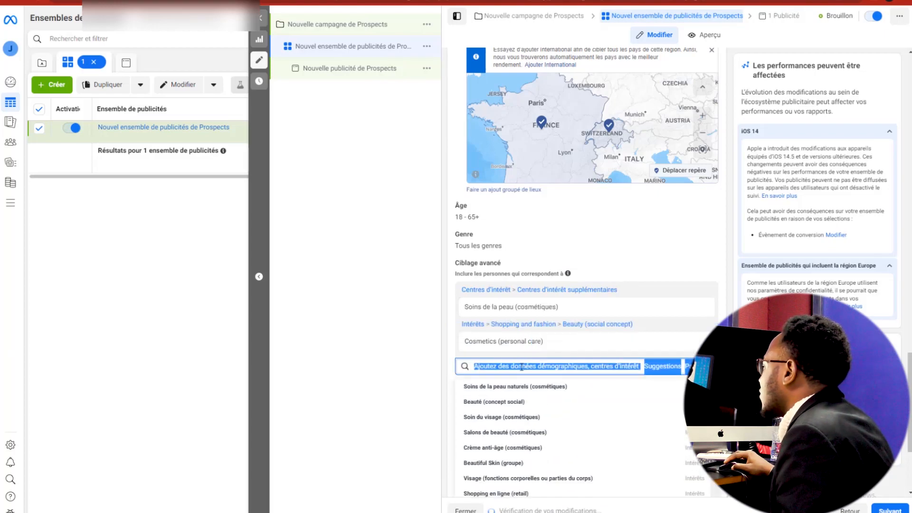
{"action": "double_click", "coordinate": [474, 383]}
{"action": "left_click", "coordinate": [508, 363]}
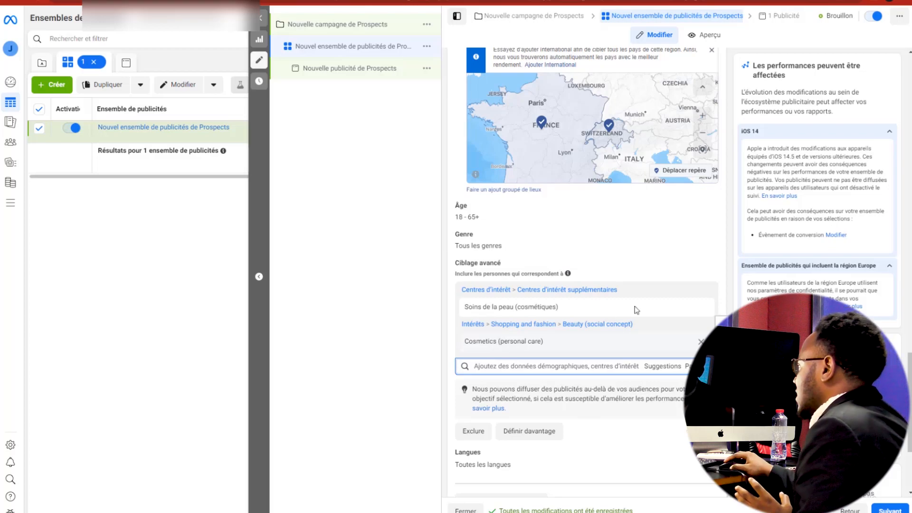
Remove the interest "Soins de la peau (cosmétiques)" from the advanced targeting and search for interests matching "COSMET".
{"action": "left_click", "coordinate": [702, 312]}
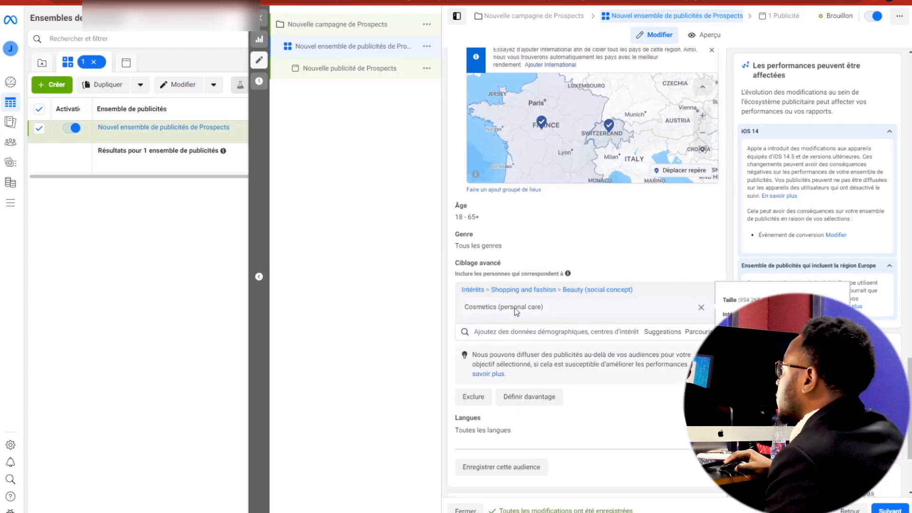
{"action": "left_click", "coordinate": [486, 331]}
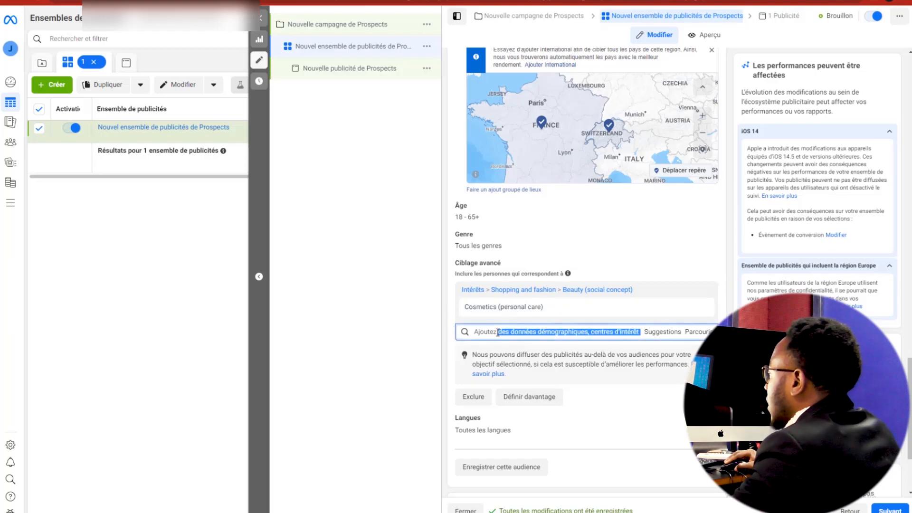
{"action": "type", "text": "qos"}
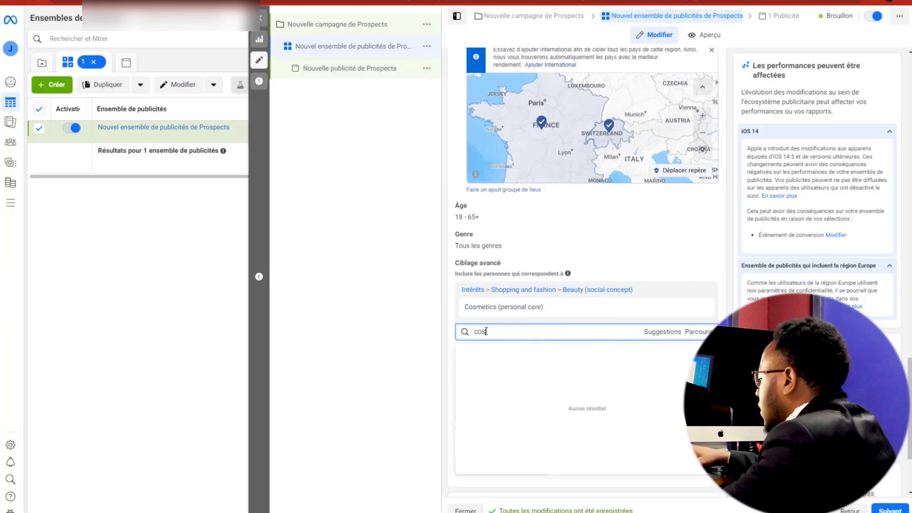
{"action": "type", "text": "m"}
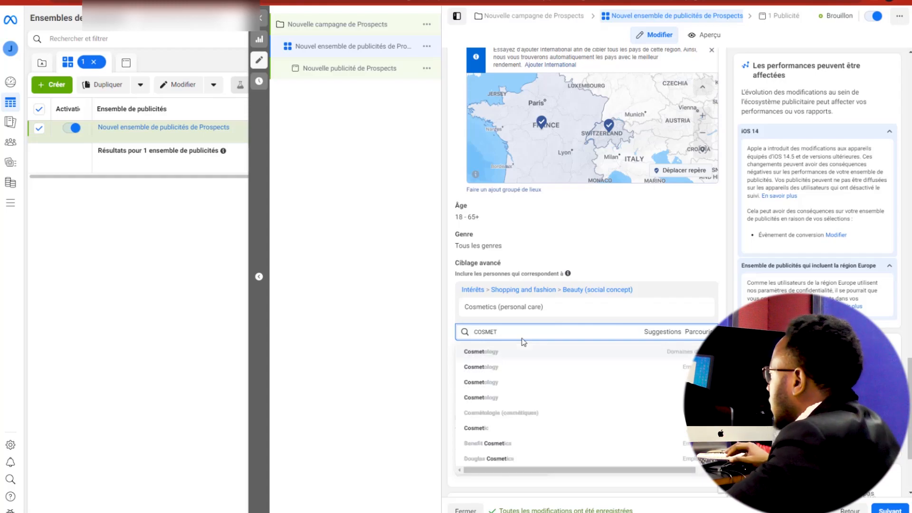
Browse the suggested interests for the advanced targeting and close the suggestions without adding any.
{"action": "left_click", "coordinate": [661, 334]}
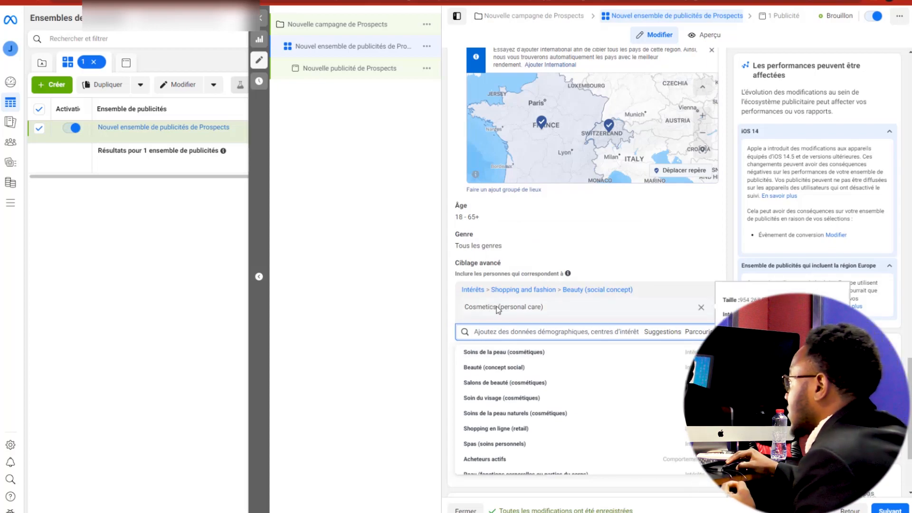
{"action": "scroll", "coordinate": [561, 385], "scroll_direction": "down", "scroll_amount": 5}
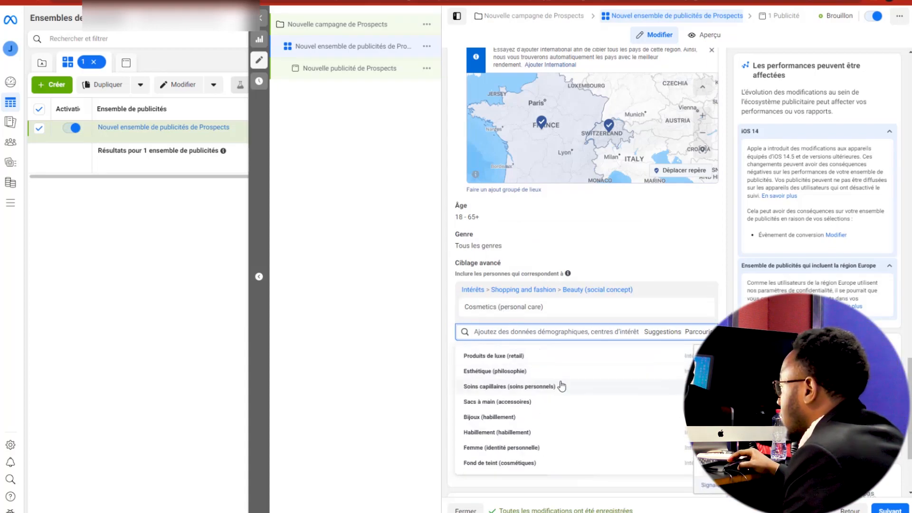
{"action": "scroll", "coordinate": [565, 394], "scroll_direction": "down", "scroll_amount": 5}
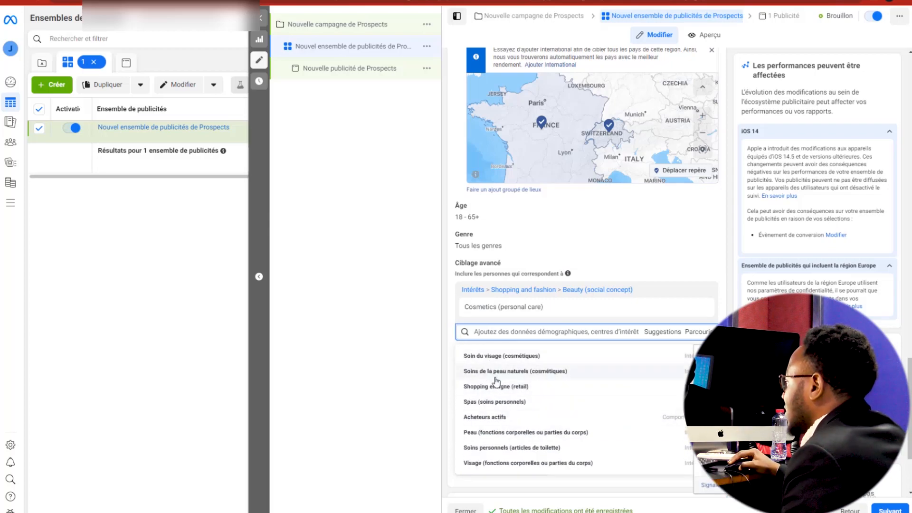
{"action": "left_click", "coordinate": [437, 429]}
Restrict the audience's languages to Français (France).
{"action": "scroll", "coordinate": [618, 428], "scroll_direction": "down", "scroll_amount": 3}
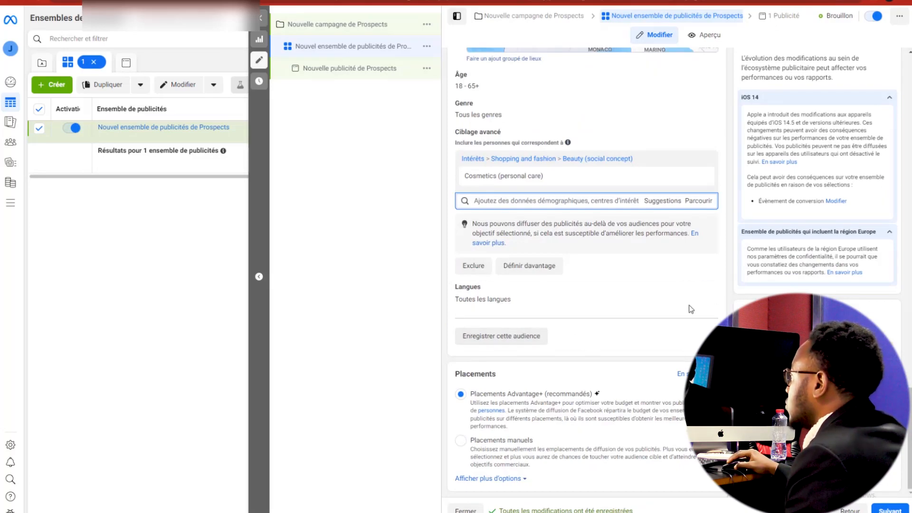
{"action": "left_click", "coordinate": [694, 290]}
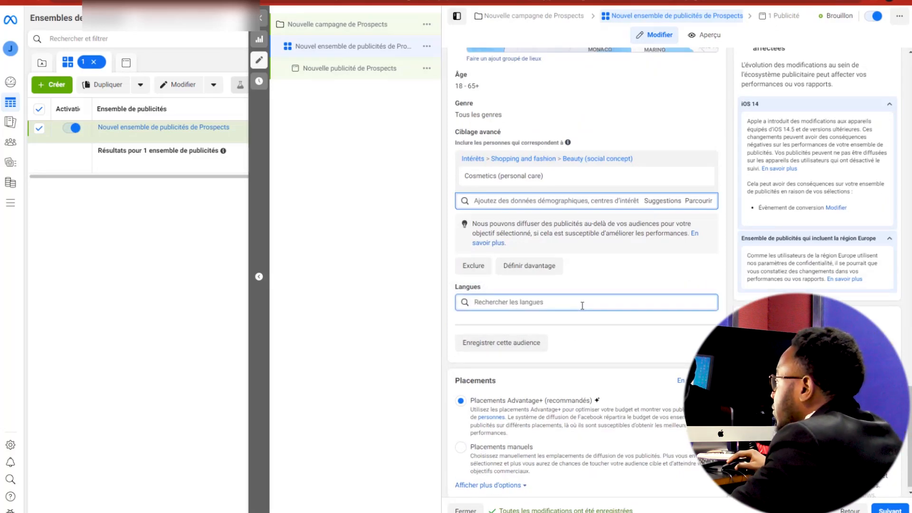
{"action": "type", "text": "fr"}
{"action": "left_click", "coordinate": [534, 330]}
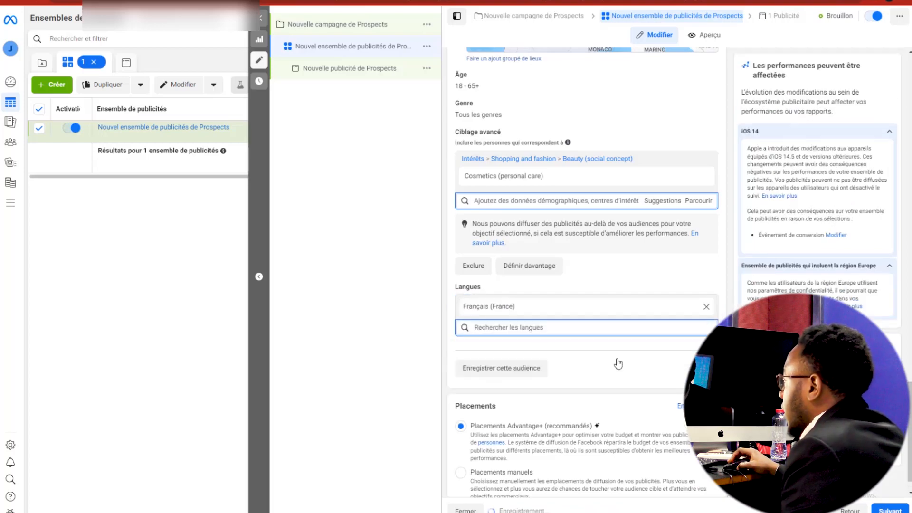
Proceed from the ad set to the ad and rename it "Nouvelle publicité de Prospects 1".
{"action": "scroll", "coordinate": [619, 364], "scroll_direction": "down", "scroll_amount": 1}
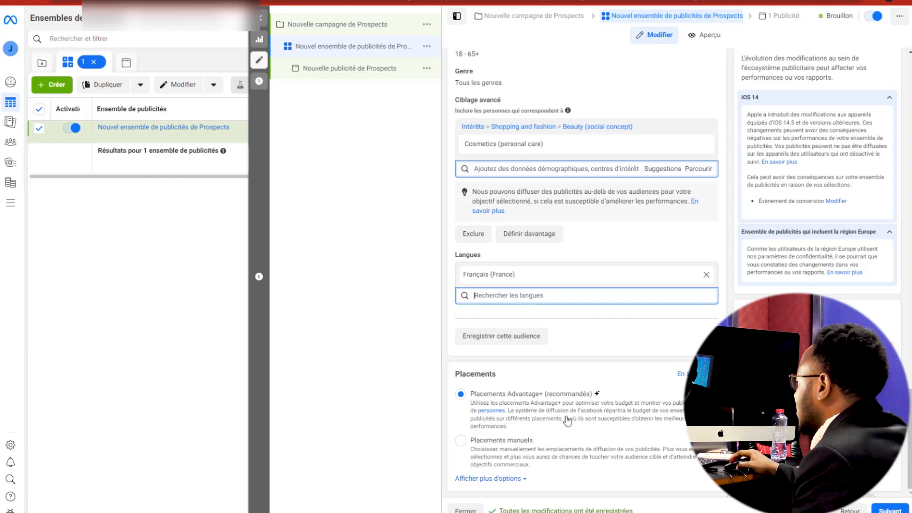
{"action": "left_click", "coordinate": [890, 510]}
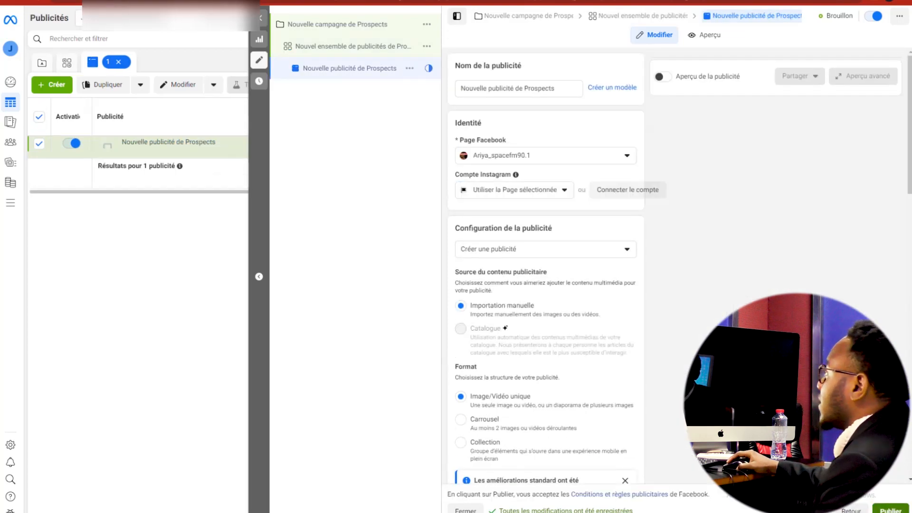
{"action": "mouse_move", "coordinate": [563, 331]}
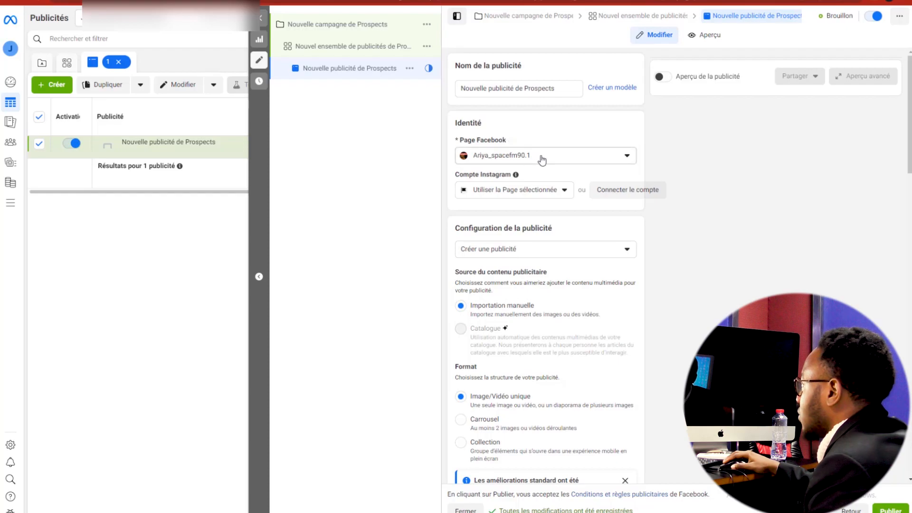
{"action": "left_click_drag", "start_coordinate": [555, 88], "coordinate": [518, 105]}
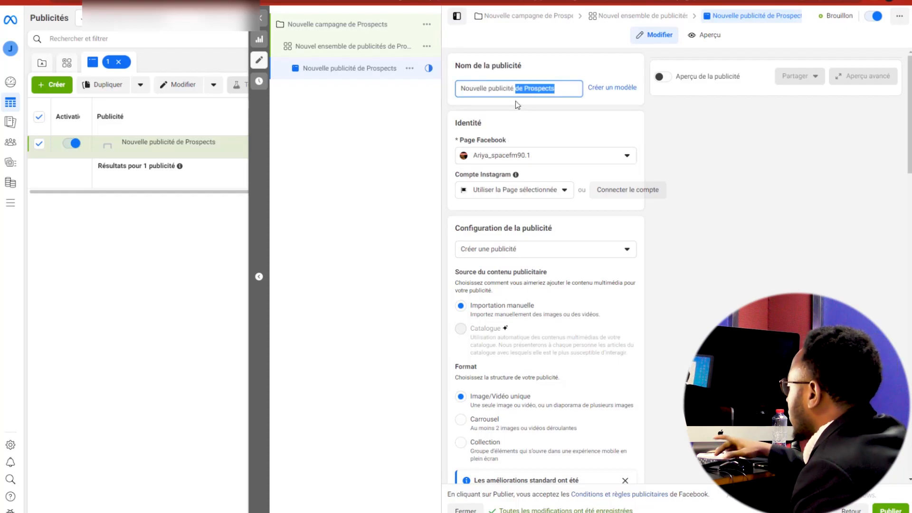
{"action": "left_click", "coordinate": [562, 90]}
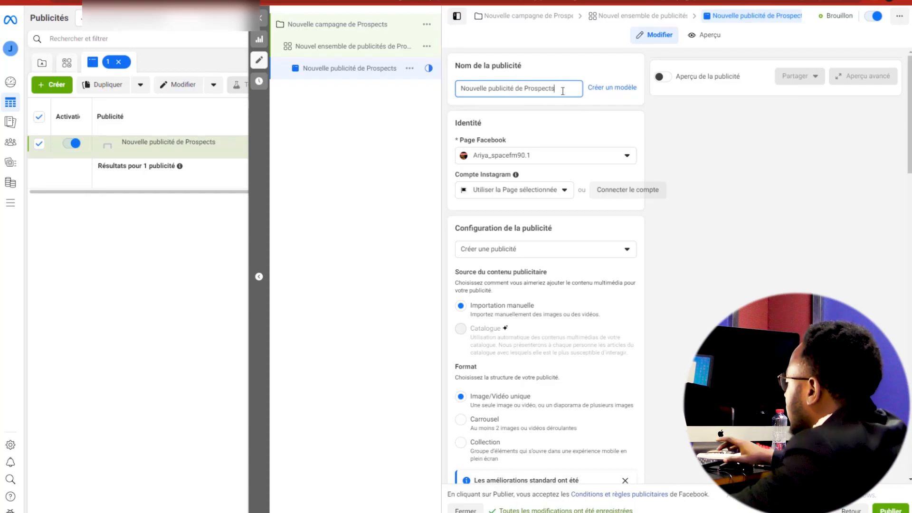
{"action": "type", "text": "1"}
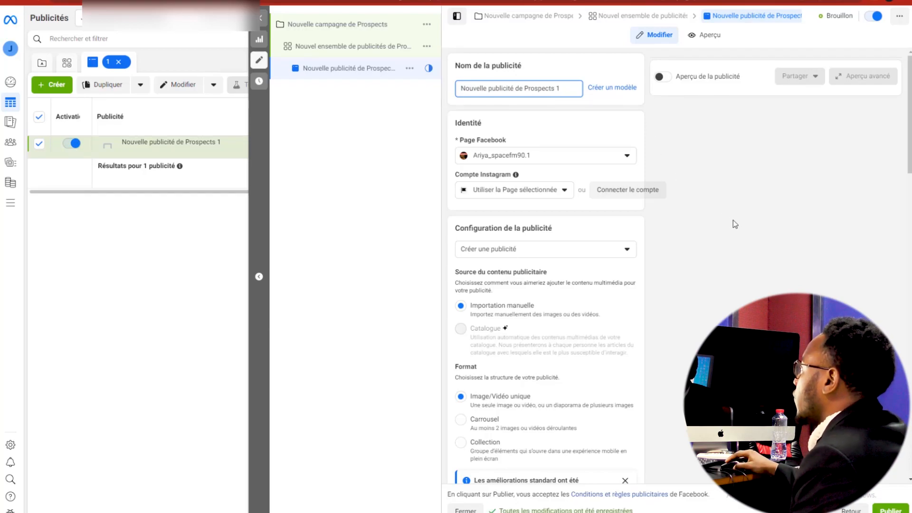
Import the image file "5 stocks" as the ad's media content.
{"action": "scroll", "coordinate": [521, 187], "scroll_direction": "down", "scroll_amount": 2}
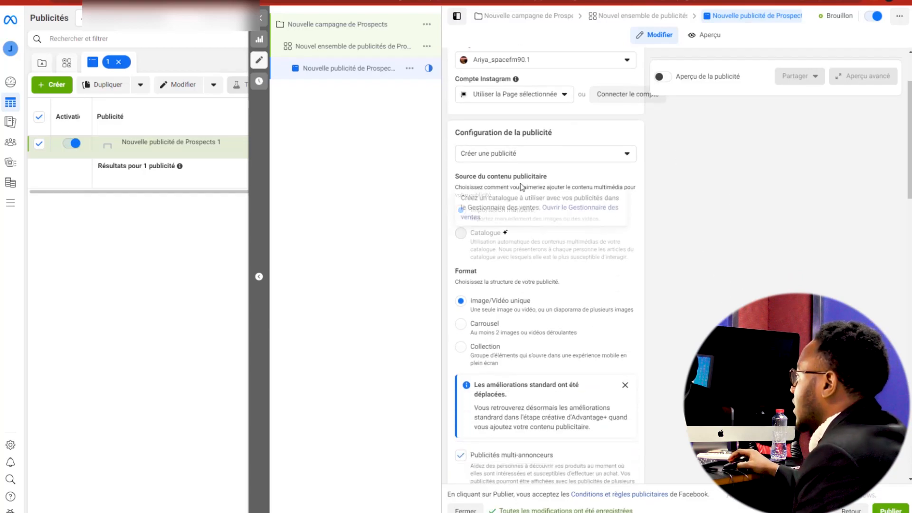
{"action": "scroll", "coordinate": [521, 187], "scroll_direction": "down", "scroll_amount": 2}
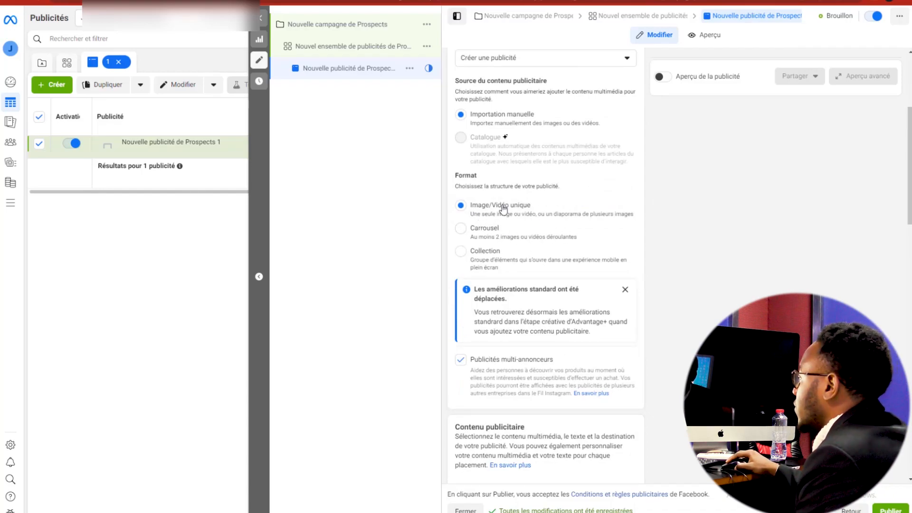
{"action": "scroll", "coordinate": [608, 253], "scroll_direction": "down", "scroll_amount": 5}
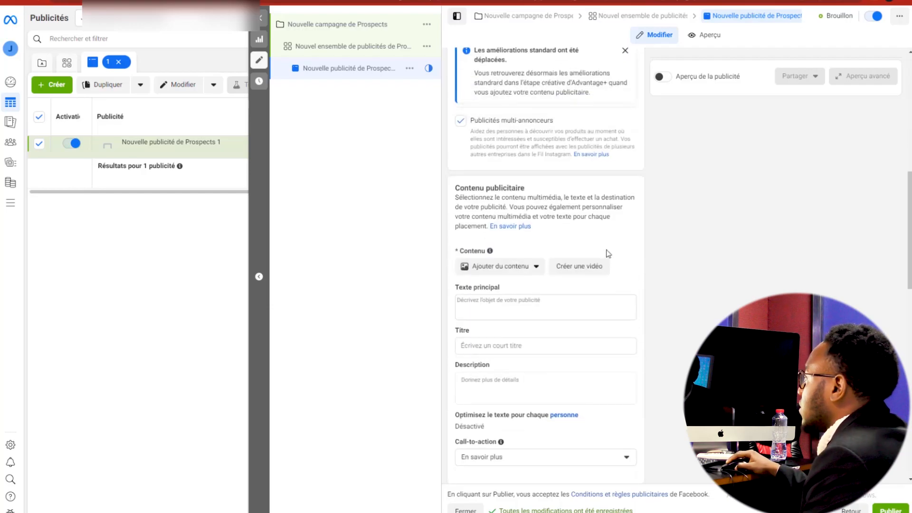
{"action": "left_click", "coordinate": [494, 267]}
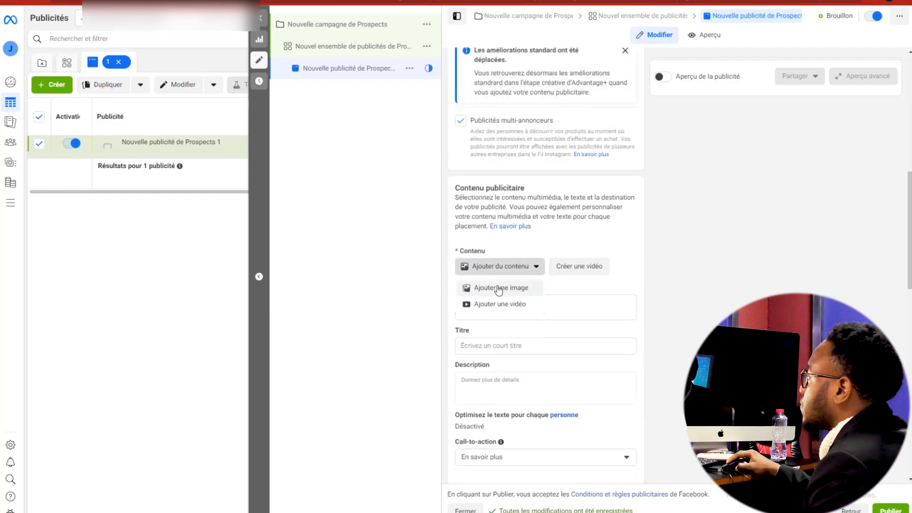
{"action": "left_click", "coordinate": [499, 289]}
{"action": "left_click", "coordinate": [316, 112]}
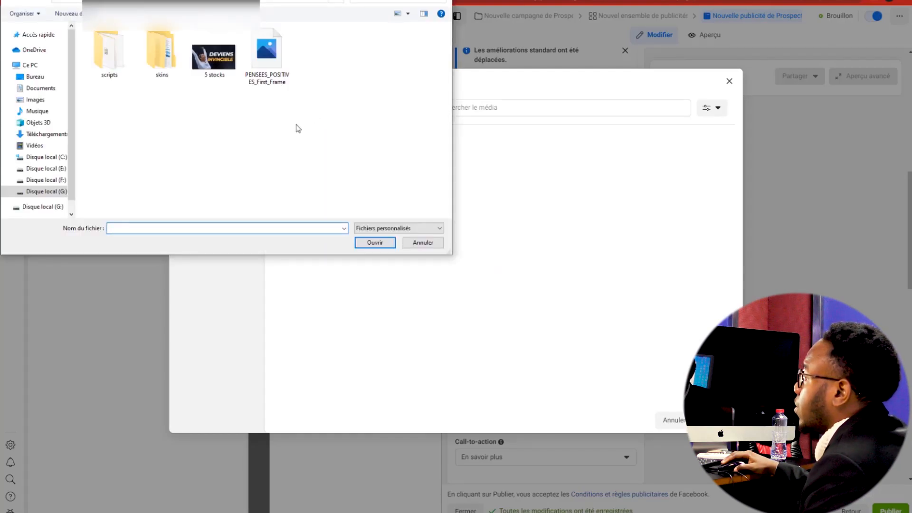
{"action": "double_click", "coordinate": [229, 58]}
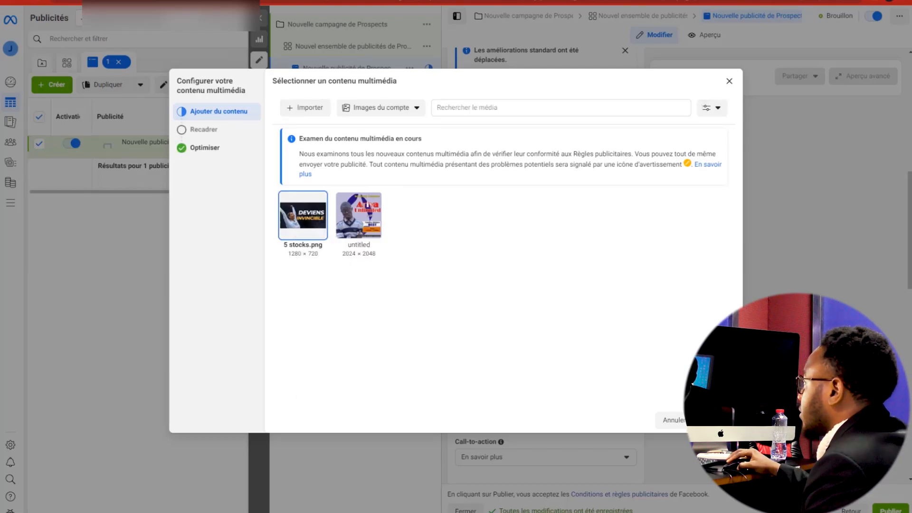
Keep the original image format for all placements and finish the media setup with the default Advantage+ optimisations.
{"action": "left_click", "coordinate": [715, 420]}
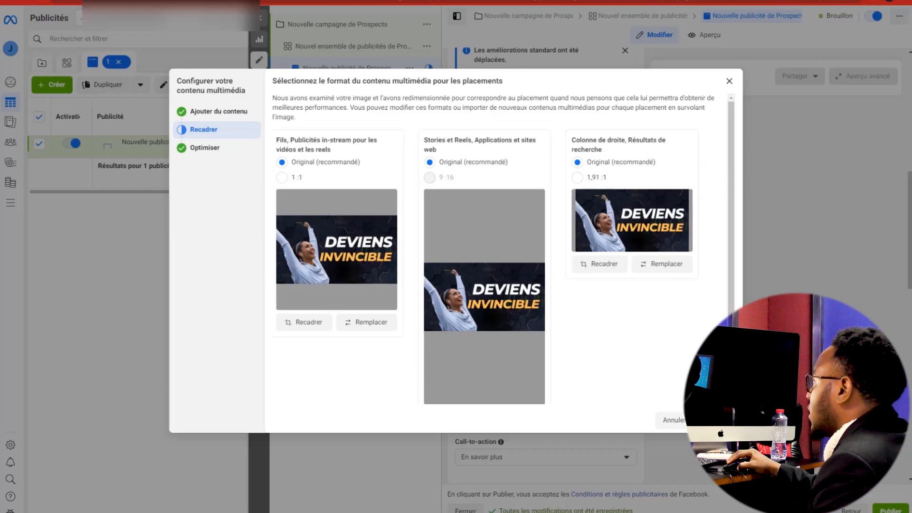
{"action": "left_click", "coordinate": [716, 420]}
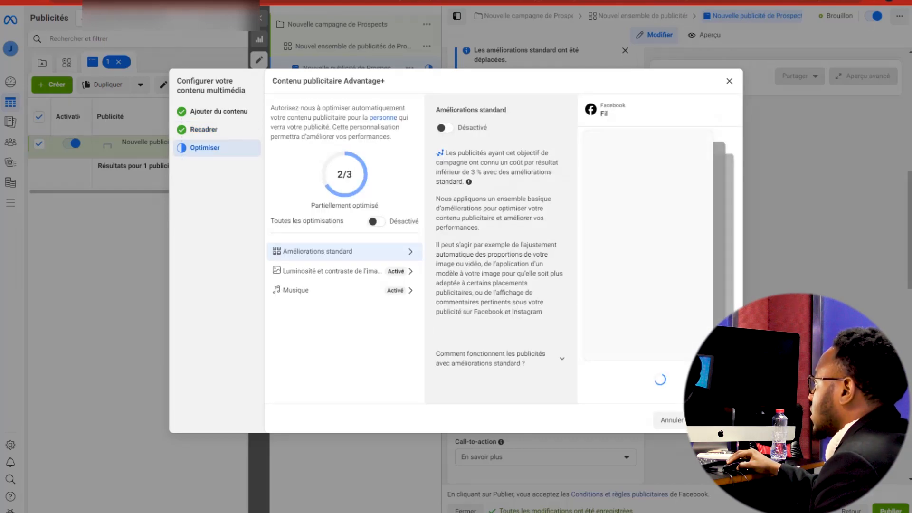
{"action": "left_click", "coordinate": [716, 420]}
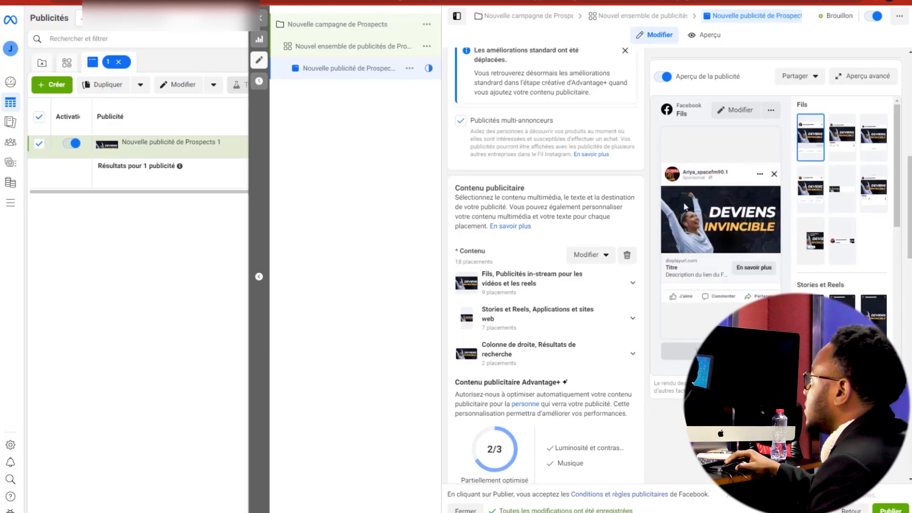
Examine the ad's format settings and its primary text, title and description fields.
{"action": "scroll", "coordinate": [540, 245], "scroll_direction": "up", "scroll_amount": 4}
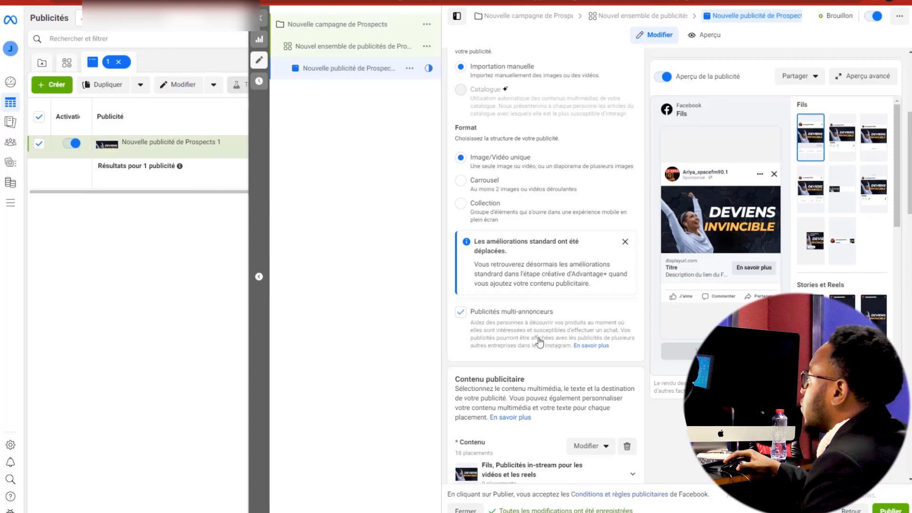
{"action": "scroll", "coordinate": [539, 341], "scroll_direction": "down", "scroll_amount": 8}
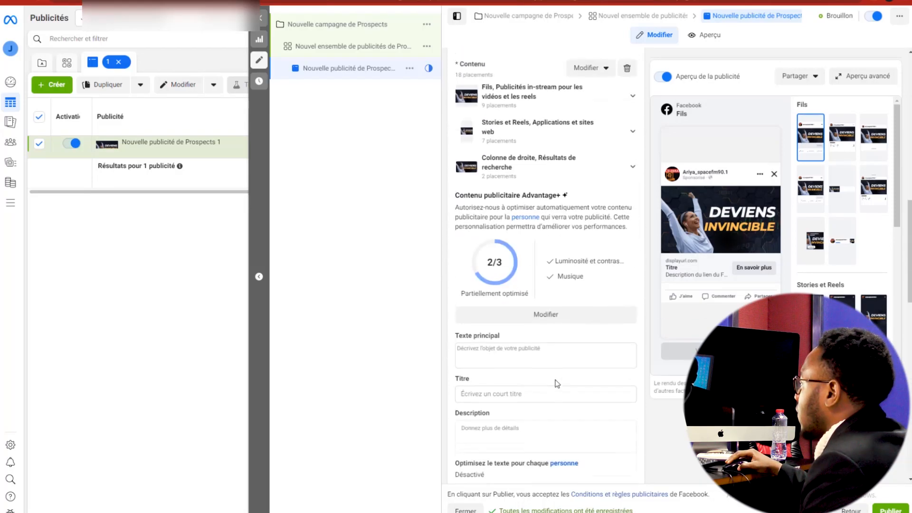
{"action": "left_click", "coordinate": [529, 350]}
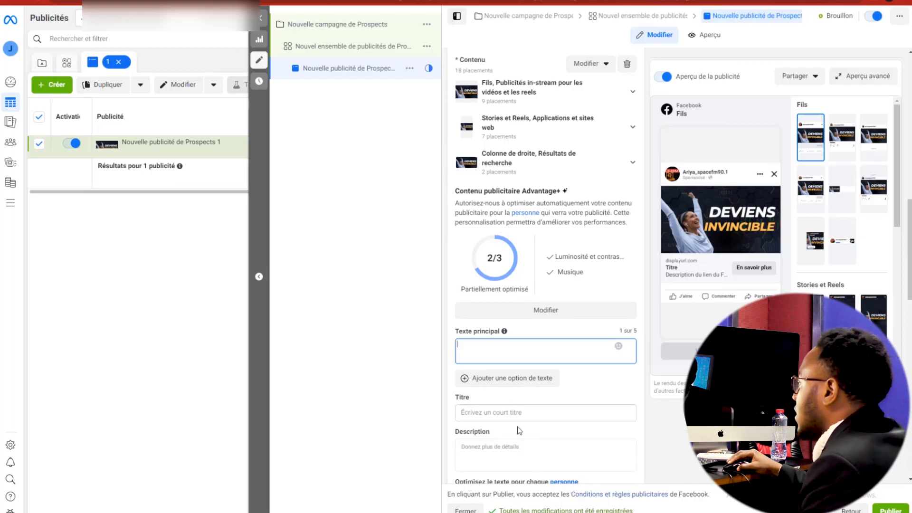
{"action": "left_click", "coordinate": [518, 413]}
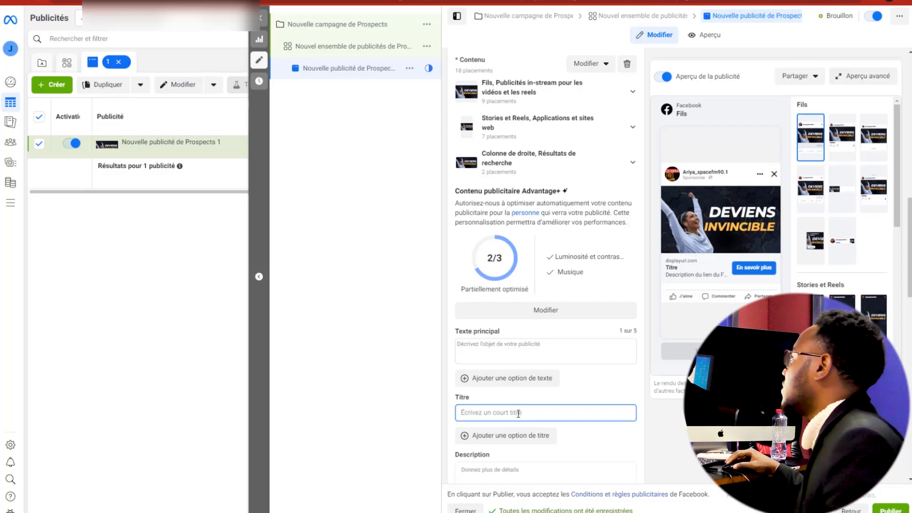
{"action": "left_click", "coordinate": [518, 347]}
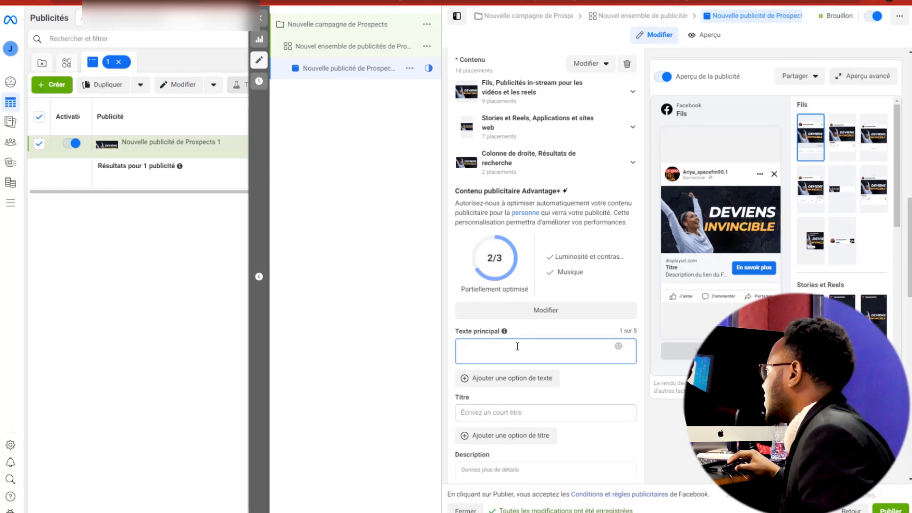
{"action": "left_click", "coordinate": [561, 409]}
{"action": "scroll", "coordinate": [572, 421], "scroll_direction": "down", "scroll_amount": 4}
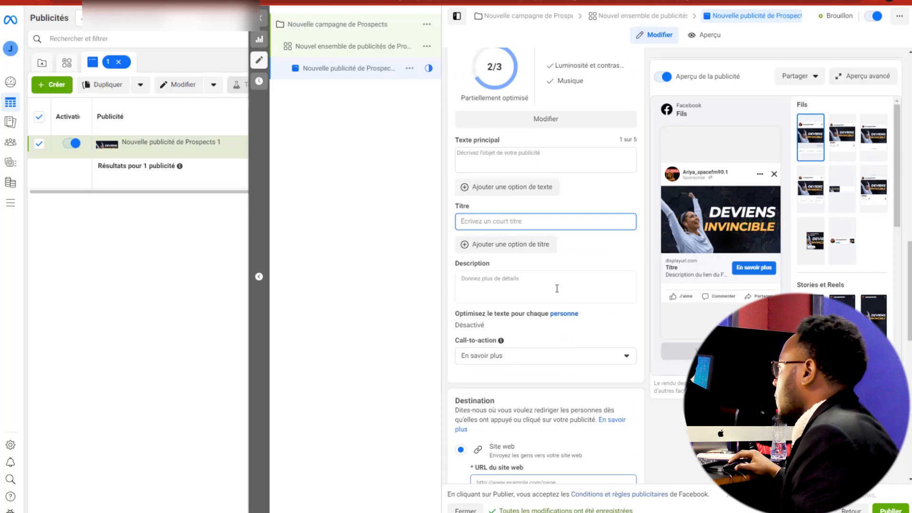
{"action": "left_click", "coordinate": [557, 289]}
Review the available call-to-action options and set the ad's call-to-action to "Acheter".
{"action": "left_click", "coordinate": [562, 383]}
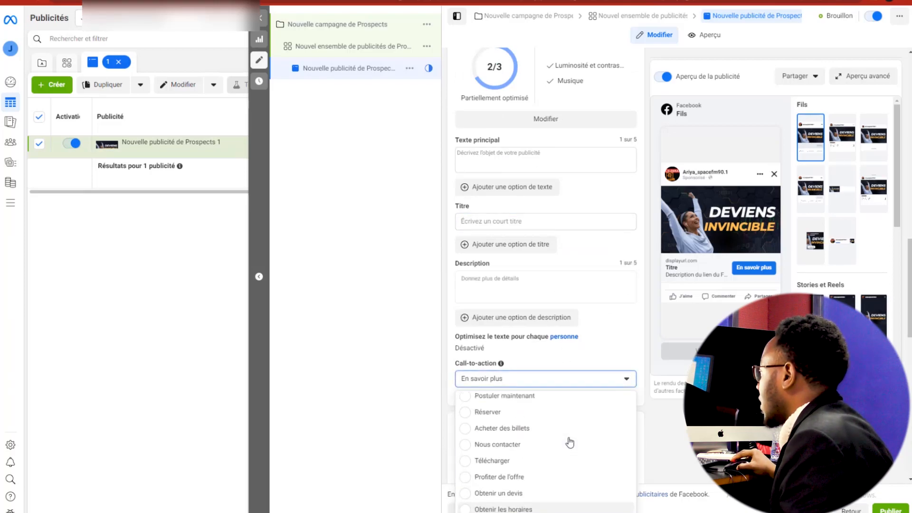
{"action": "scroll", "coordinate": [570, 443], "scroll_direction": "up", "scroll_amount": 1}
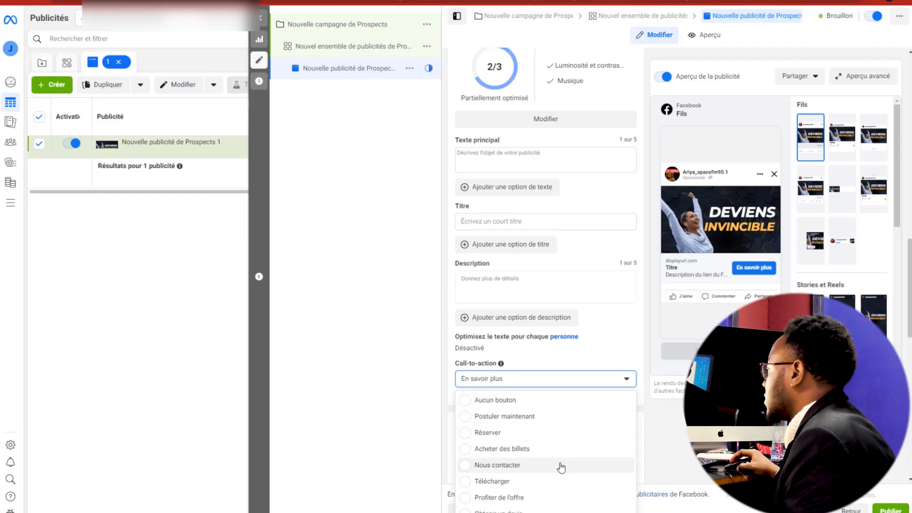
{"action": "scroll", "coordinate": [561, 468], "scroll_direction": "down", "scroll_amount": 3}
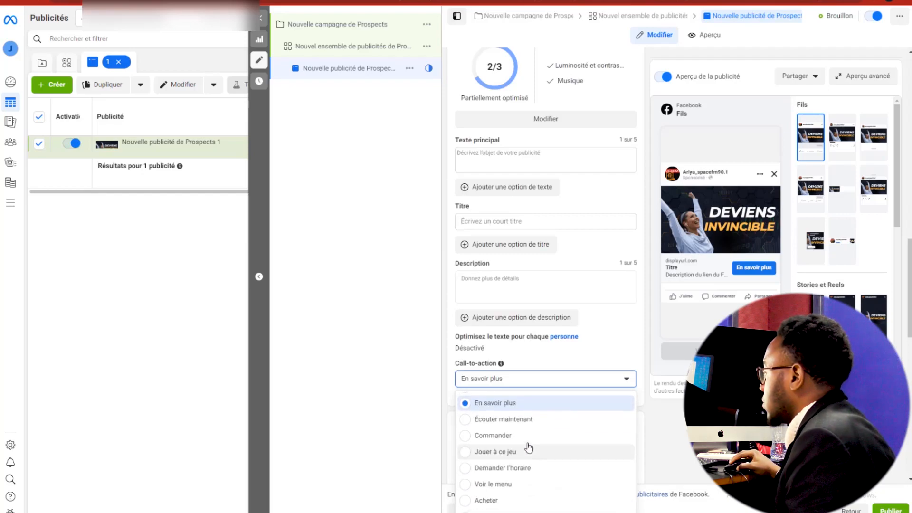
{"action": "scroll", "coordinate": [532, 446], "scroll_direction": "up", "scroll_amount": 2}
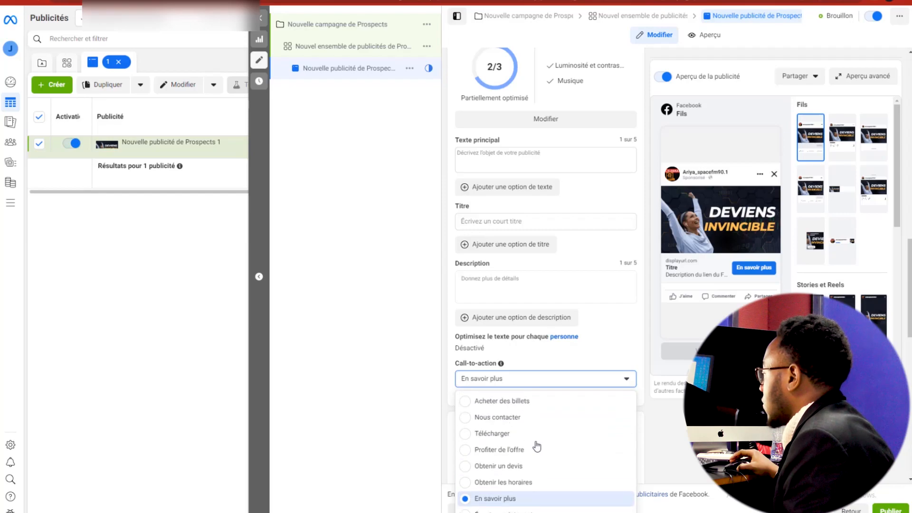
{"action": "scroll", "coordinate": [533, 446], "scroll_direction": "down", "scroll_amount": 3}
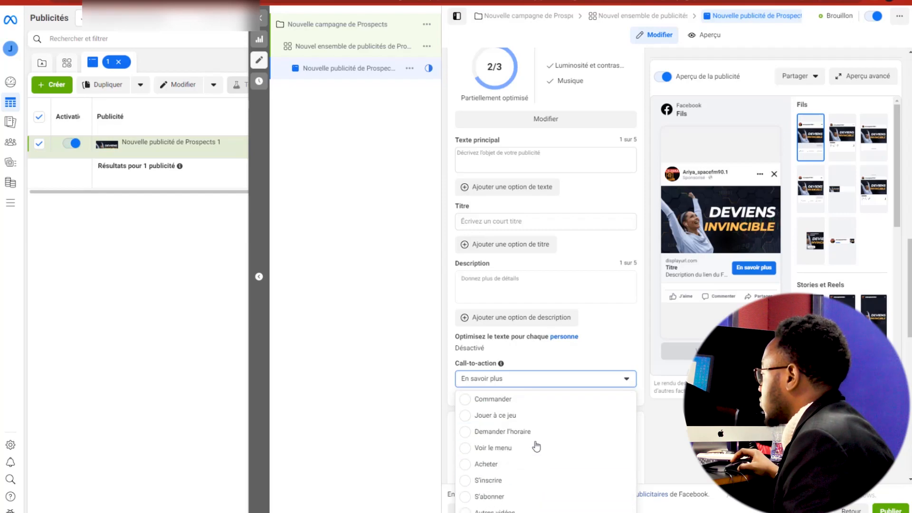
{"action": "left_click", "coordinate": [515, 462]}
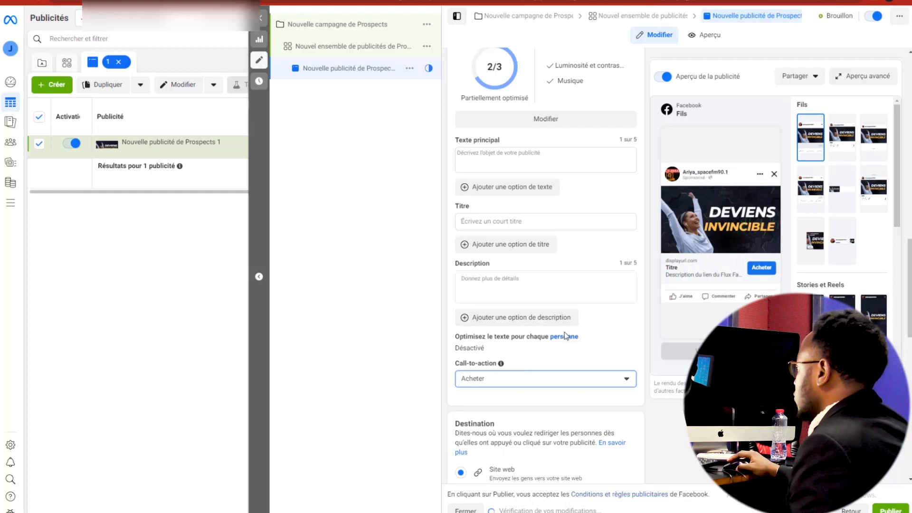
Examine the ad's destination settings, including website URL and display link, and its language and tracking sections.
{"action": "scroll", "coordinate": [580, 403], "scroll_direction": "down", "scroll_amount": 1}
{"action": "scroll", "coordinate": [576, 409], "scroll_direction": "down", "scroll_amount": 1}
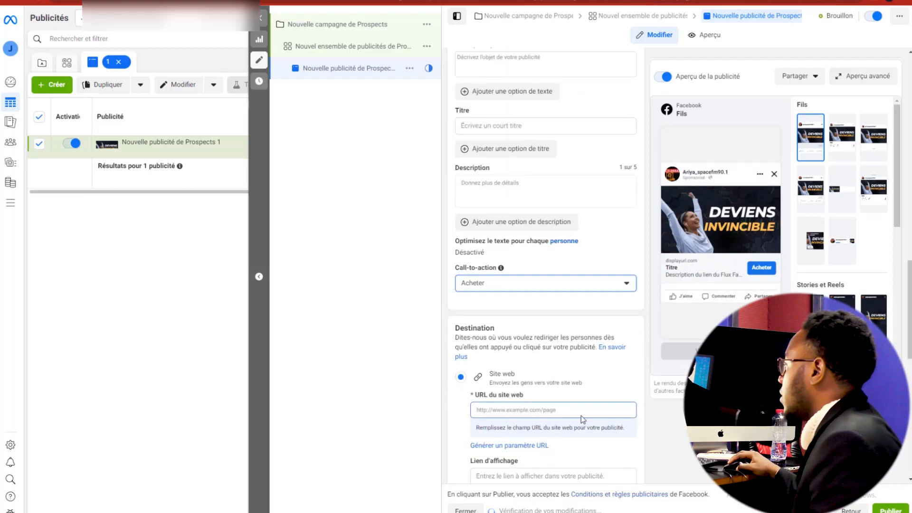
{"action": "left_click", "coordinate": [581, 414]}
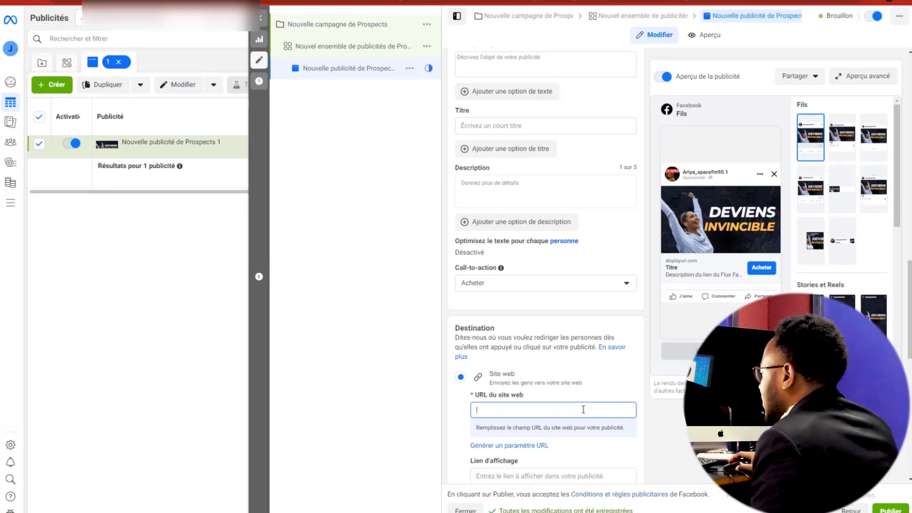
{"action": "scroll", "coordinate": [589, 409], "scroll_direction": "down", "scroll_amount": 6}
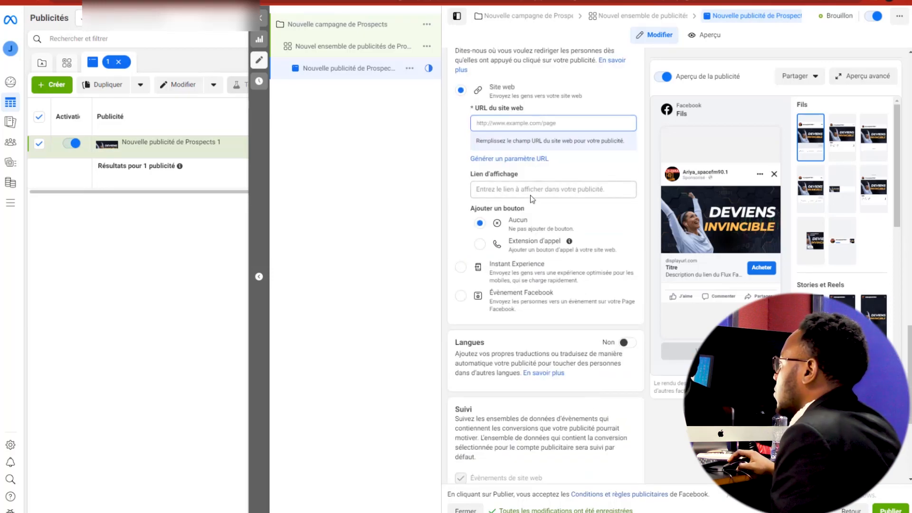
{"action": "scroll", "coordinate": [559, 265], "scroll_direction": "down", "scroll_amount": 3}
{"action": "scroll", "coordinate": [559, 233], "scroll_direction": "up", "scroll_amount": 3}
{"action": "left_click", "coordinate": [542, 189]}
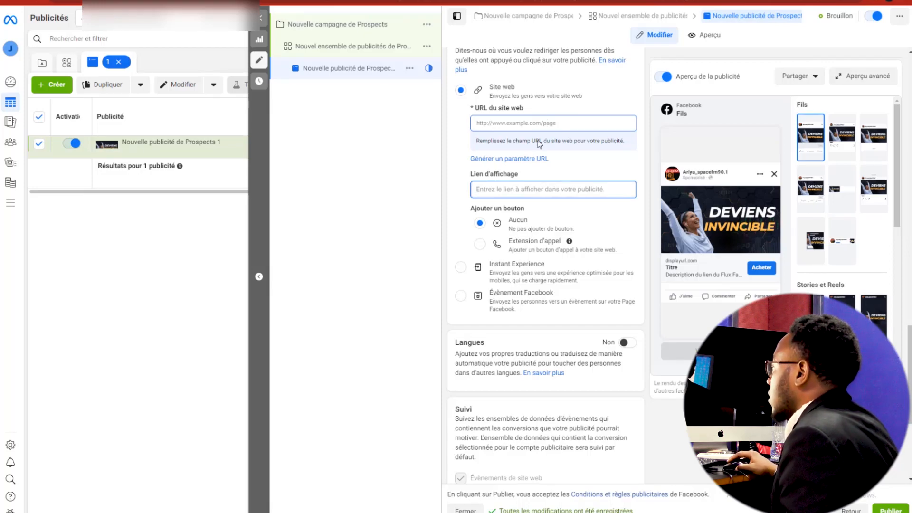
{"action": "scroll", "coordinate": [583, 321], "scroll_direction": "down", "scroll_amount": 2}
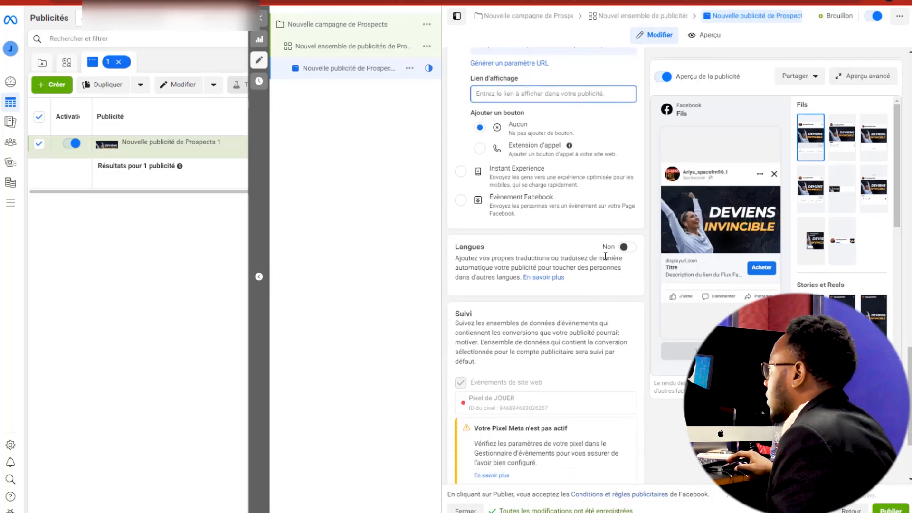
{"action": "scroll", "coordinate": [549, 332], "scroll_direction": "down", "scroll_amount": 3}
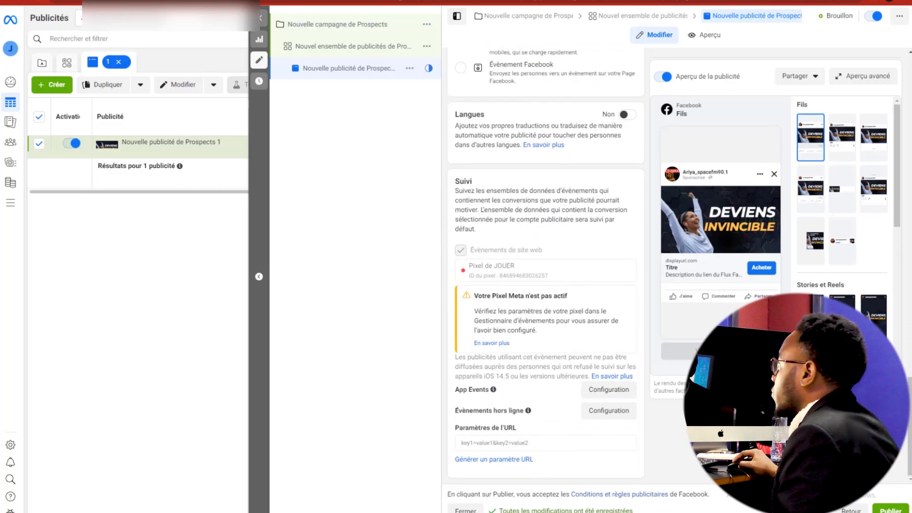
Duplicate the ad "Nouvelle publicité de Prospects 1" once within its original campaign.
{"action": "left_click", "coordinate": [409, 68]}
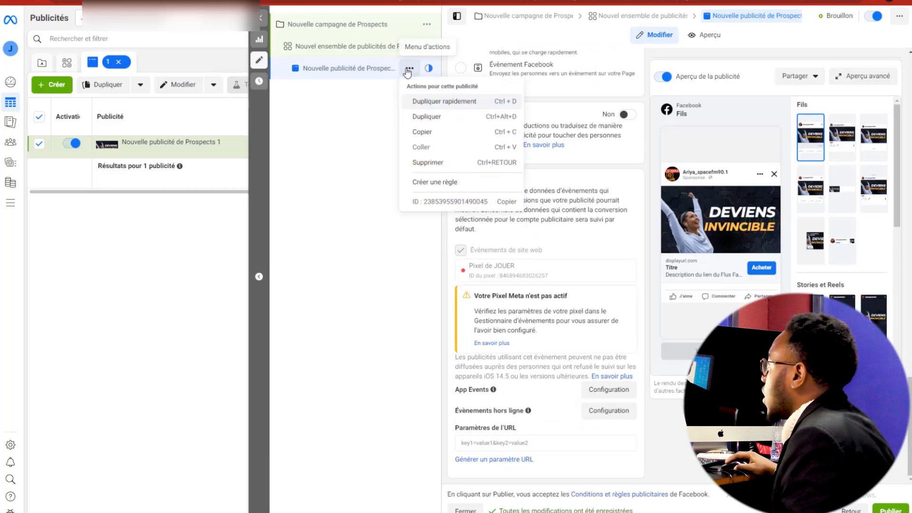
{"action": "left_click", "coordinate": [421, 117]}
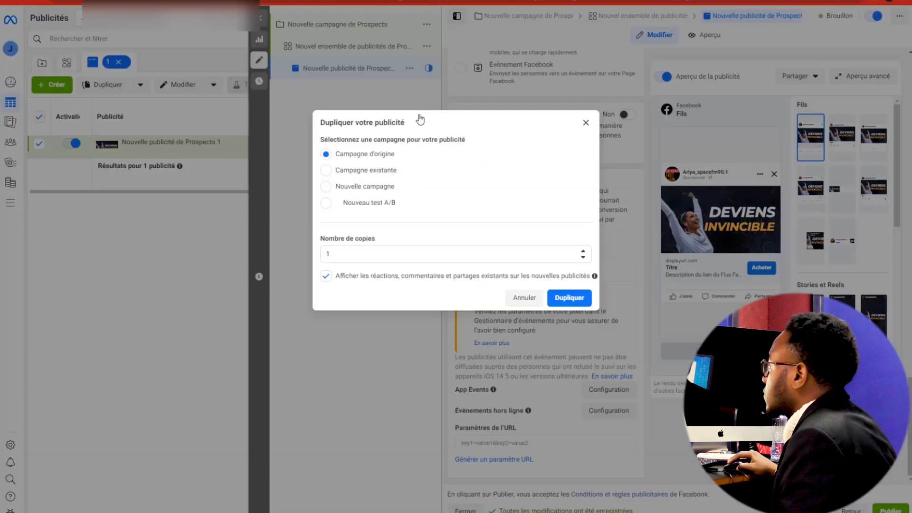
{"action": "left_click", "coordinate": [568, 297]}
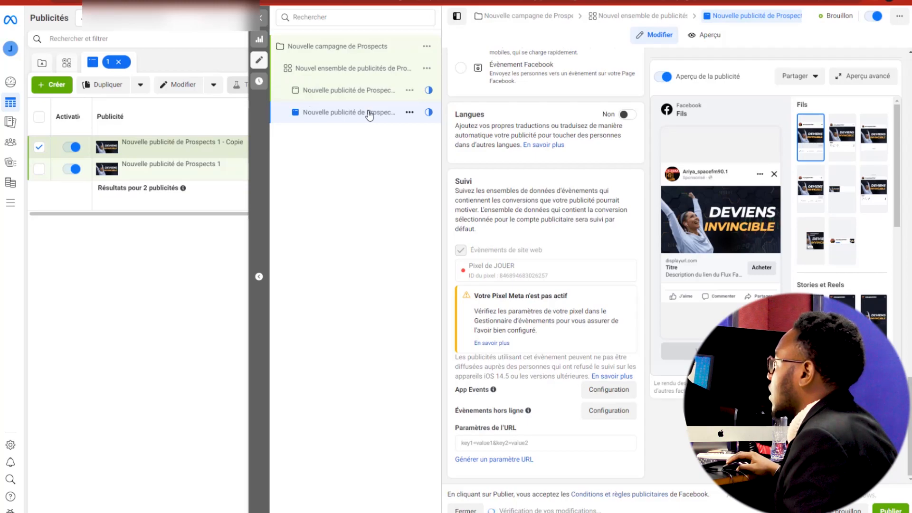
Edit the duplicated ad's media content and import the image file "€ 0 (1).png" to replace the current image.
{"action": "scroll", "coordinate": [514, 158], "scroll_direction": "up", "scroll_amount": 15}
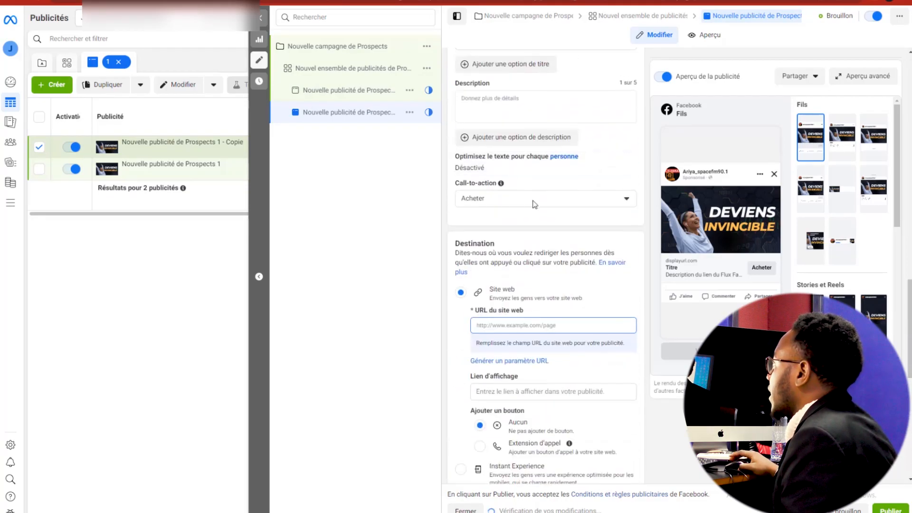
{"action": "scroll", "coordinate": [532, 200], "scroll_direction": "up", "scroll_amount": 12}
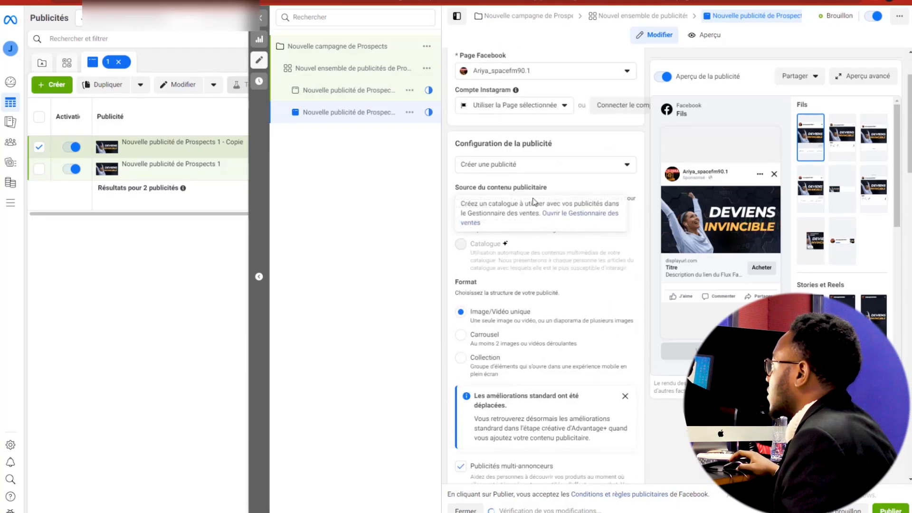
{"action": "scroll", "coordinate": [506, 303], "scroll_direction": "down", "scroll_amount": 2}
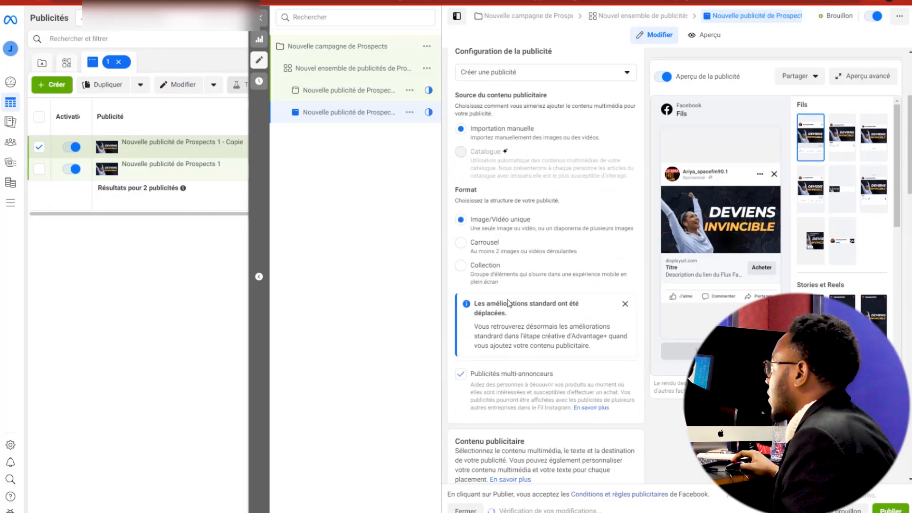
{"action": "scroll", "coordinate": [507, 299], "scroll_direction": "up", "scroll_amount": 4}
{"action": "scroll", "coordinate": [508, 300], "scroll_direction": "down", "scroll_amount": 2}
{"action": "scroll", "coordinate": [508, 299], "scroll_direction": "up", "scroll_amount": 4}
{"action": "scroll", "coordinate": [508, 298], "scroll_direction": "down", "scroll_amount": 8}
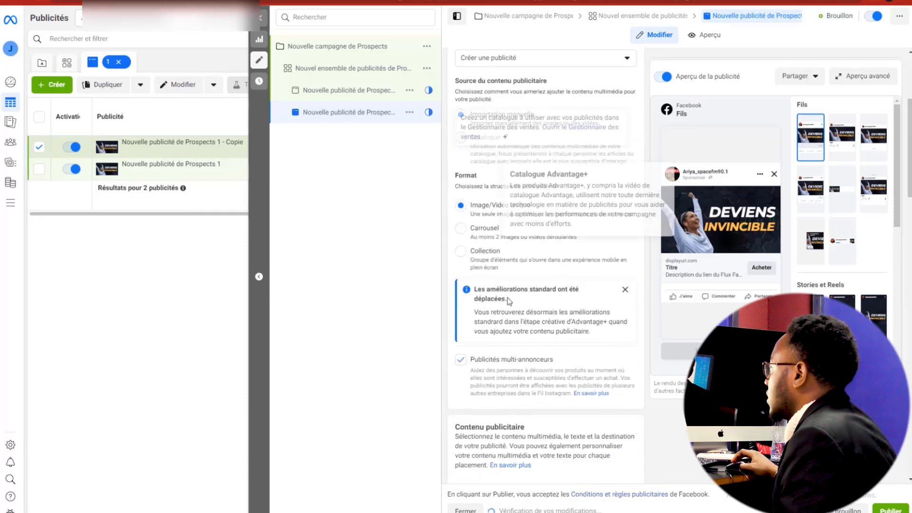
{"action": "scroll", "coordinate": [508, 300], "scroll_direction": "down", "scroll_amount": 2}
{"action": "left_click", "coordinate": [590, 303]}
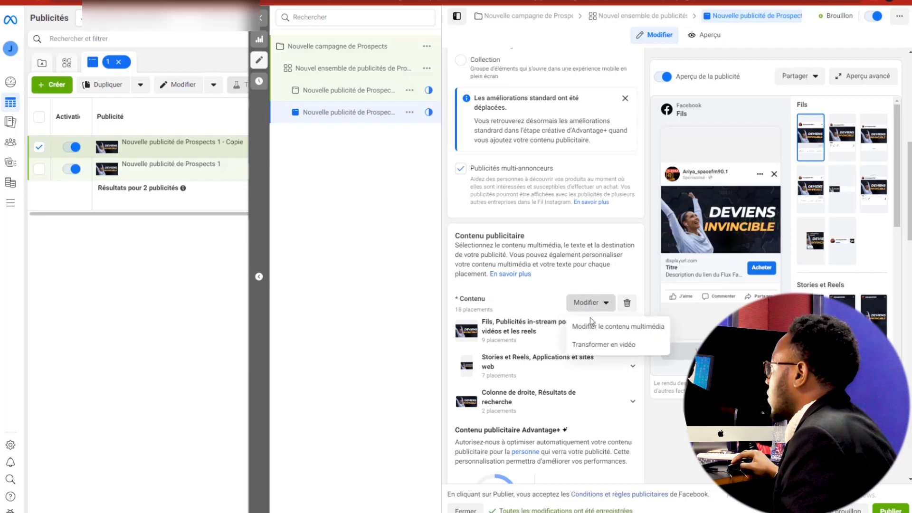
{"action": "left_click", "coordinate": [596, 327]}
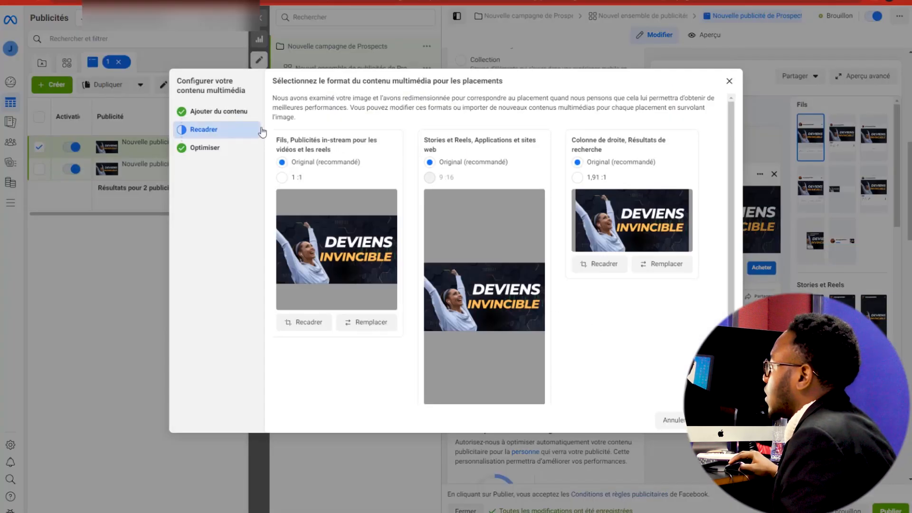
{"action": "left_click", "coordinate": [231, 115]}
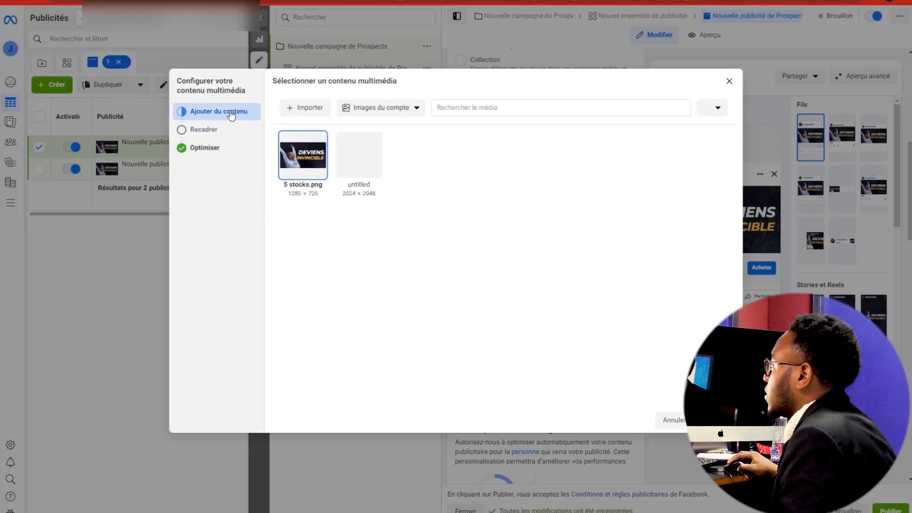
{"action": "left_click", "coordinate": [308, 111]}
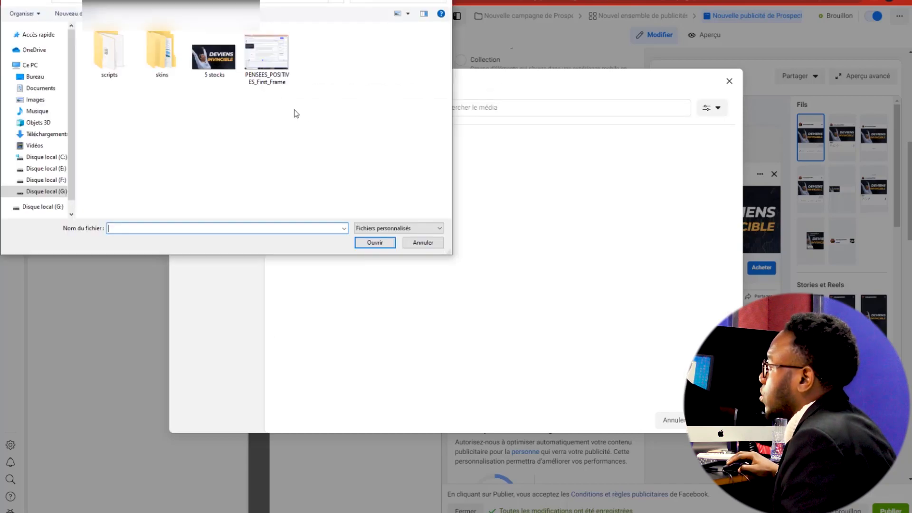
{"action": "left_click", "coordinate": [58, 136]}
{"action": "double_click", "coordinate": [174, 146]}
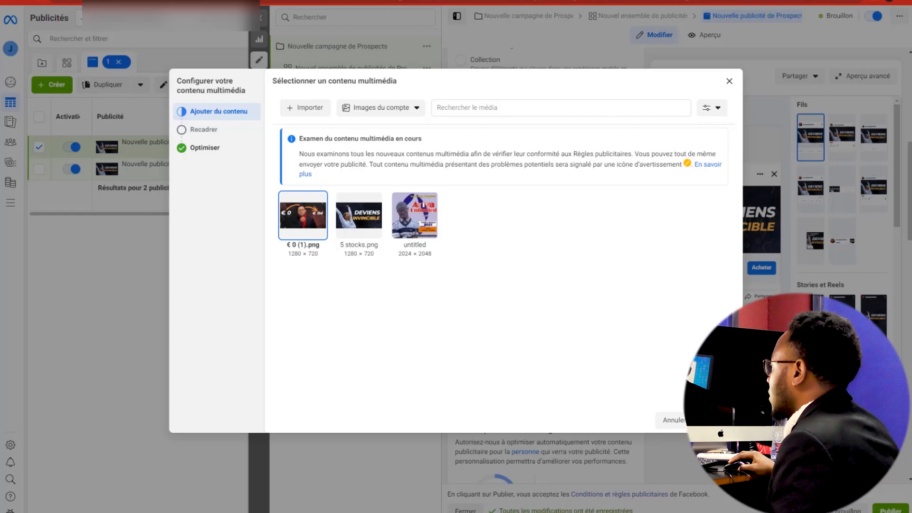
Keep the recommended image formats for all placements and finish the media setup with the default Advantage+ optimisations.
{"action": "left_click", "coordinate": [716, 420]}
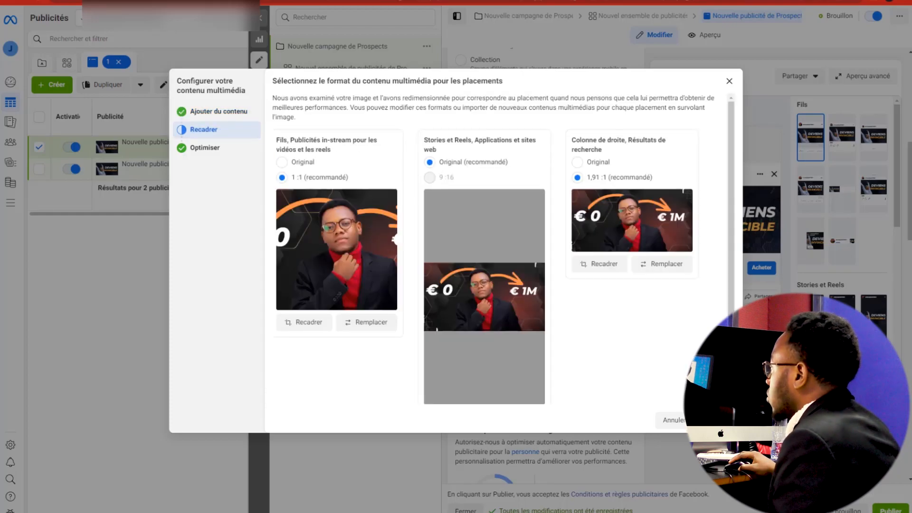
{"action": "left_click", "coordinate": [716, 420]}
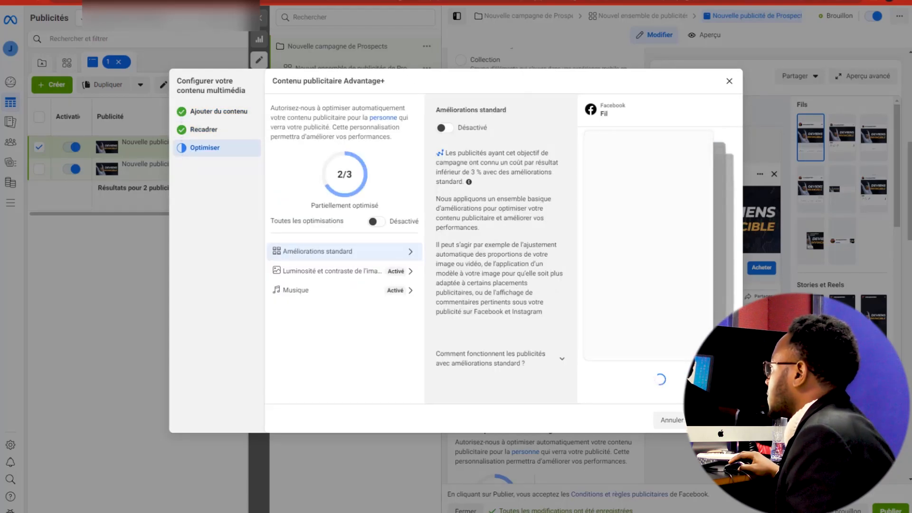
{"action": "left_click", "coordinate": [717, 420]}
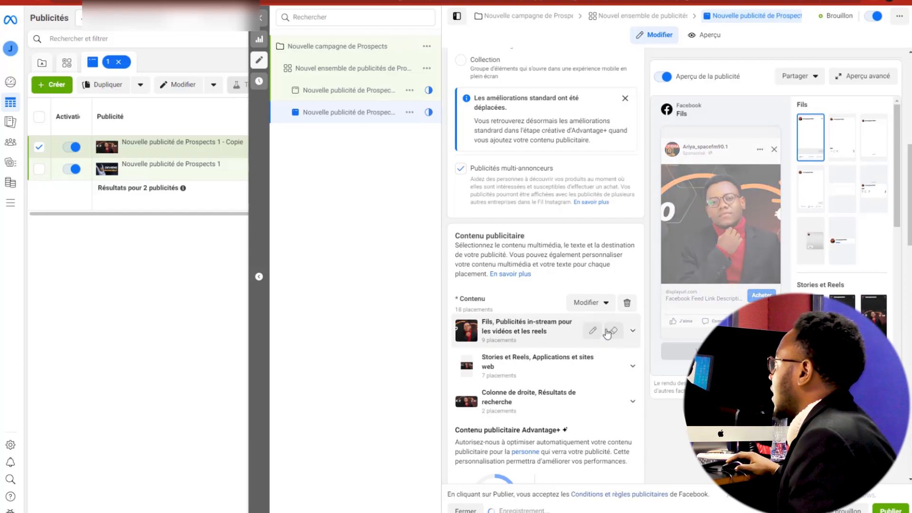
Duplicate the ad "Nouvelle publicité de Prospects 1 - Copie" once within the original campaign.
{"action": "left_click", "coordinate": [408, 113]}
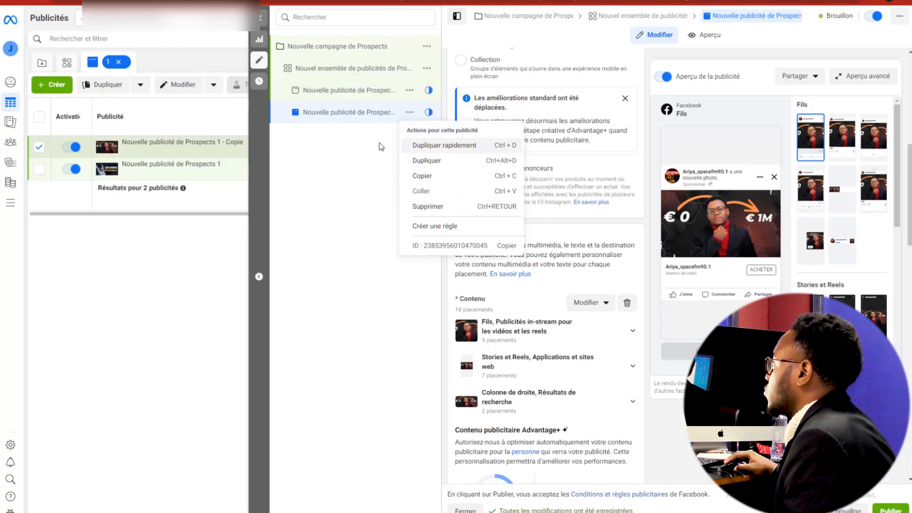
{"action": "left_click", "coordinate": [418, 160]}
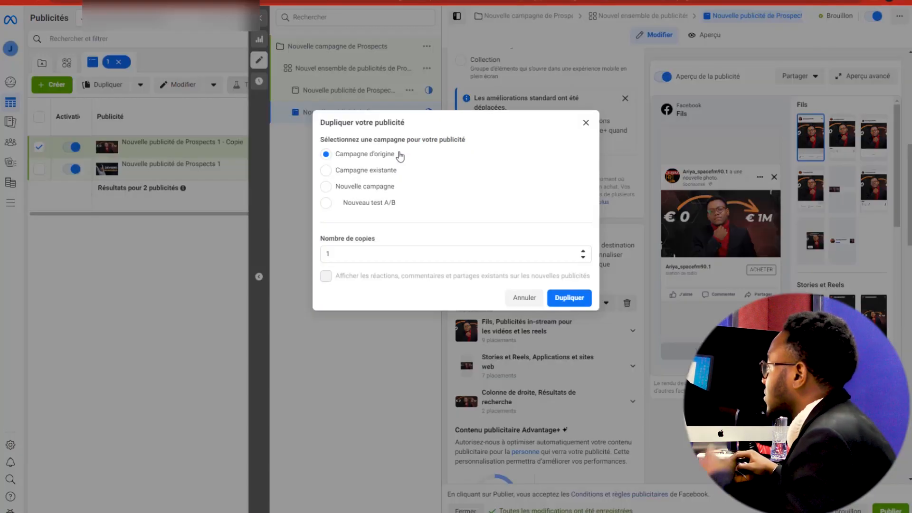
{"action": "left_click", "coordinate": [572, 299]}
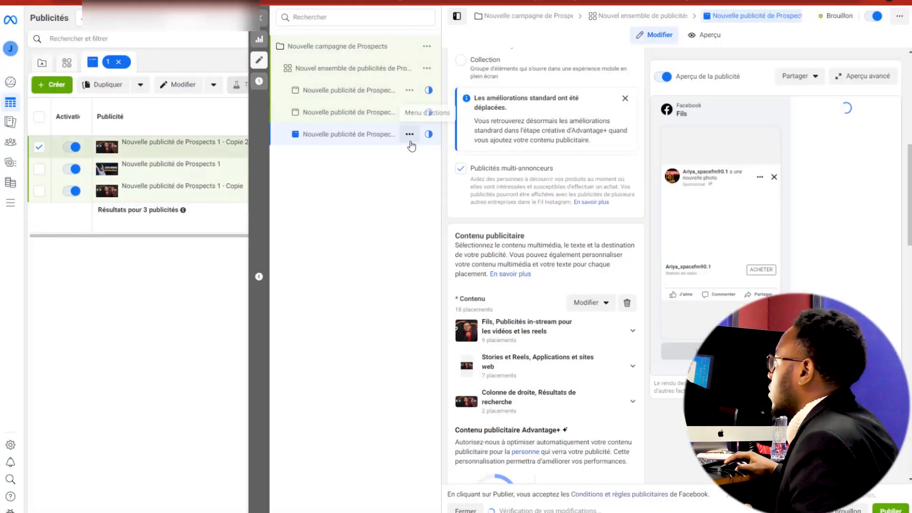
Duplicate the newest ad copy once within the original campaign and quick-duplicate the resulting copy.
{"action": "left_click", "coordinate": [409, 134]}
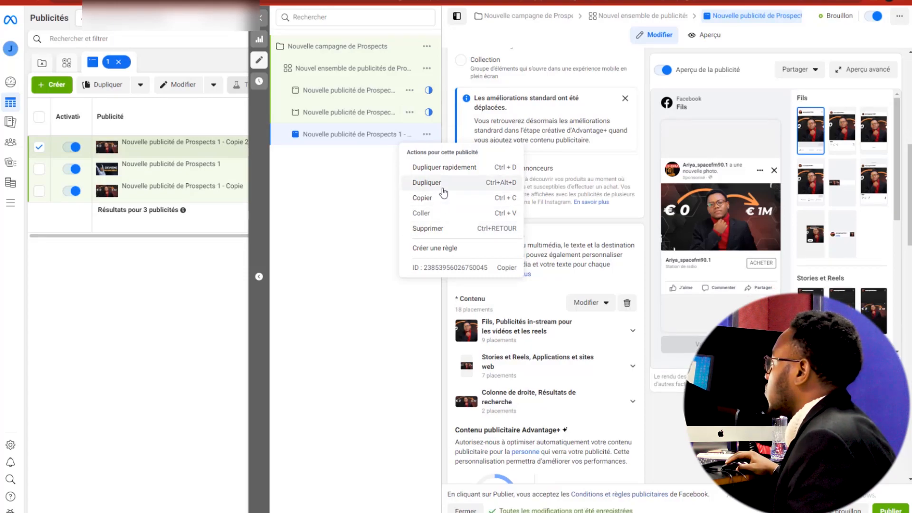
{"action": "left_click", "coordinate": [442, 182]}
{"action": "left_click", "coordinate": [569, 297]}
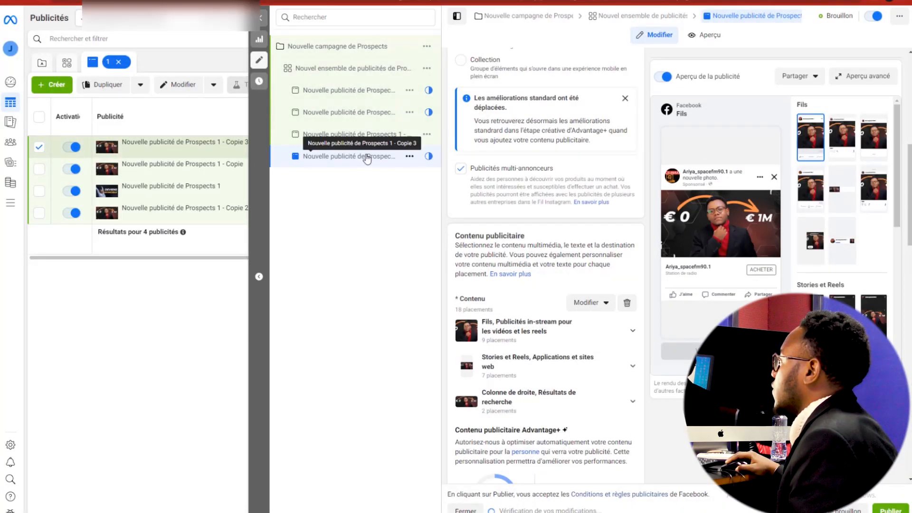
{"action": "left_click", "coordinate": [410, 156]}
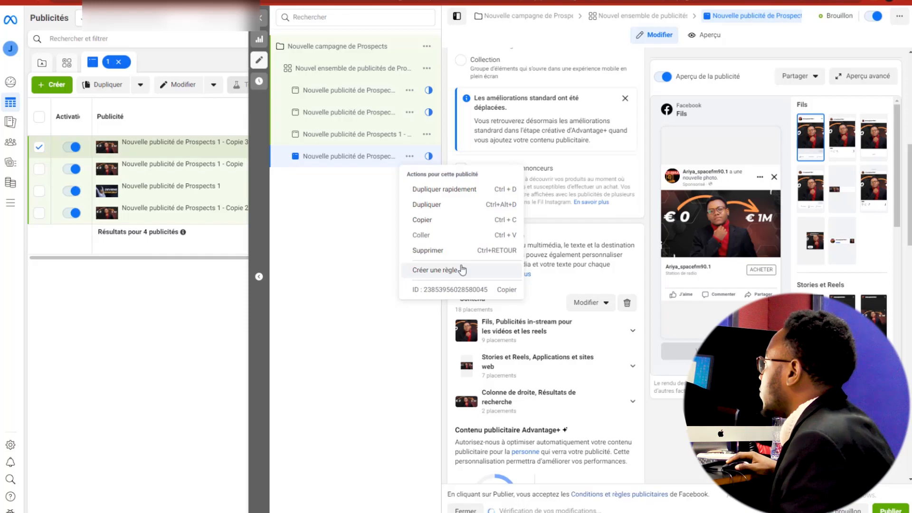
{"action": "left_click", "coordinate": [445, 190]}
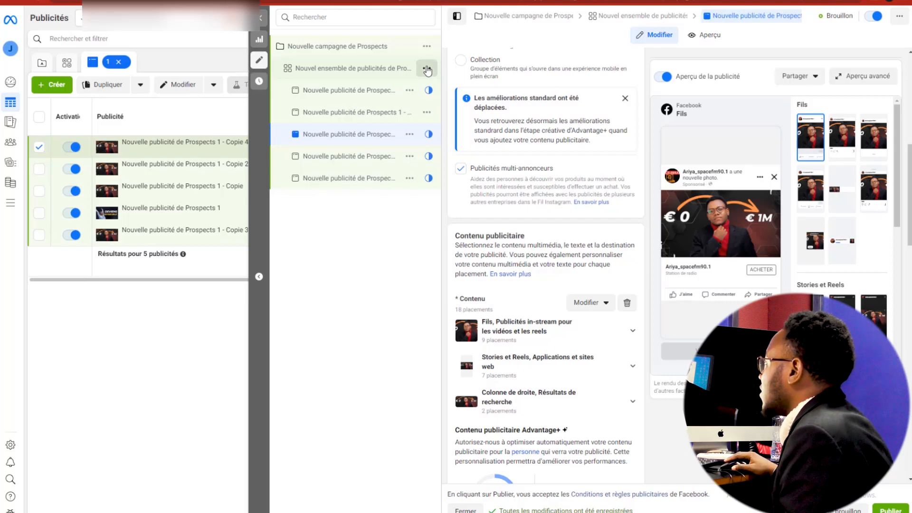
Duplicate the ad set "Nouvel ensemble de publicités de Prospects" once within its original campaign.
{"action": "left_click", "coordinate": [427, 69]}
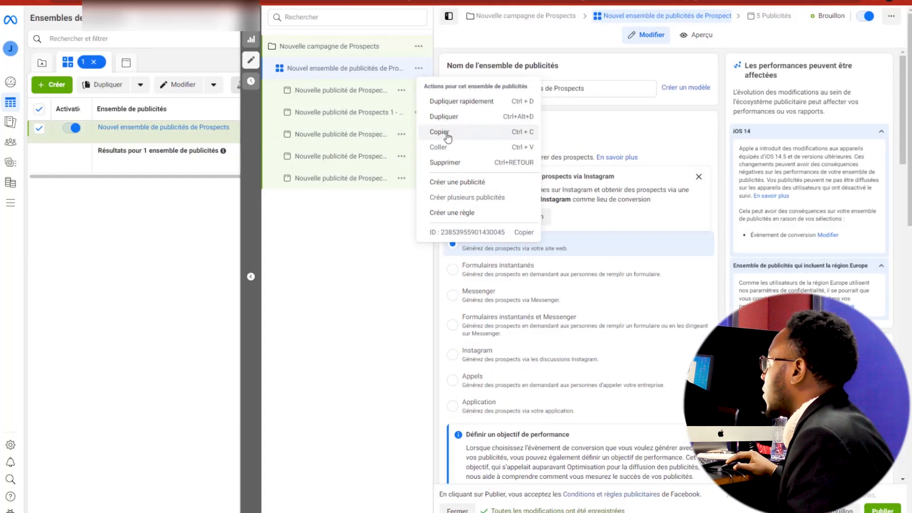
{"action": "left_click", "coordinate": [450, 122]}
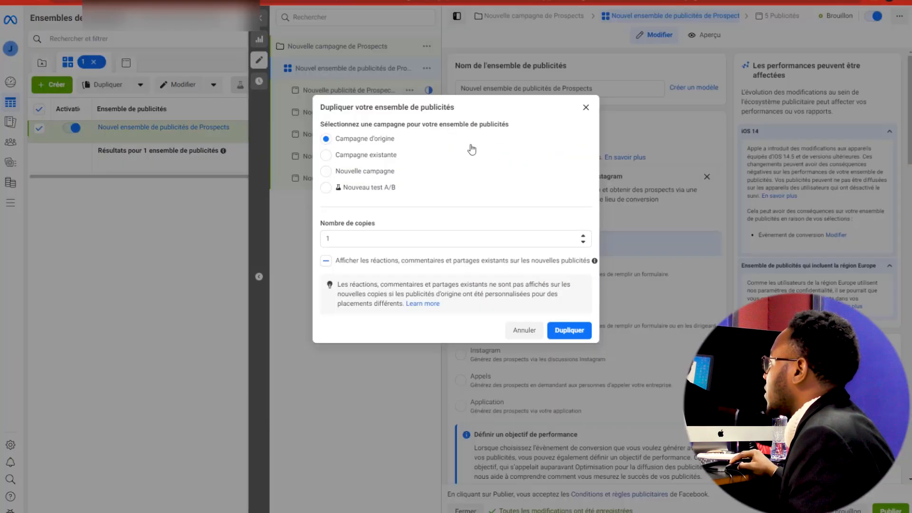
{"action": "left_click", "coordinate": [570, 331]}
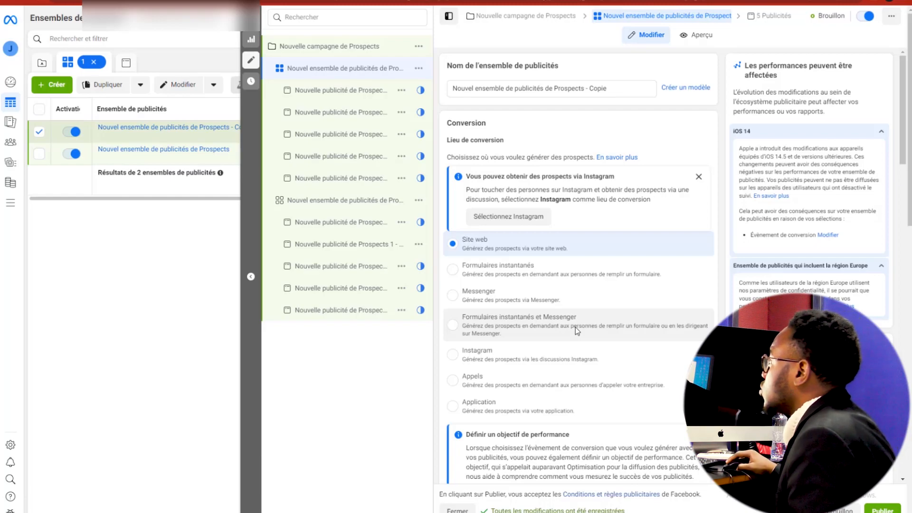
Duplicate the ad set "Nouvel ensemble de publicités de Prospects - Copie" three times within the original campaign, one copy at a time.
{"action": "left_click", "coordinate": [418, 68]}
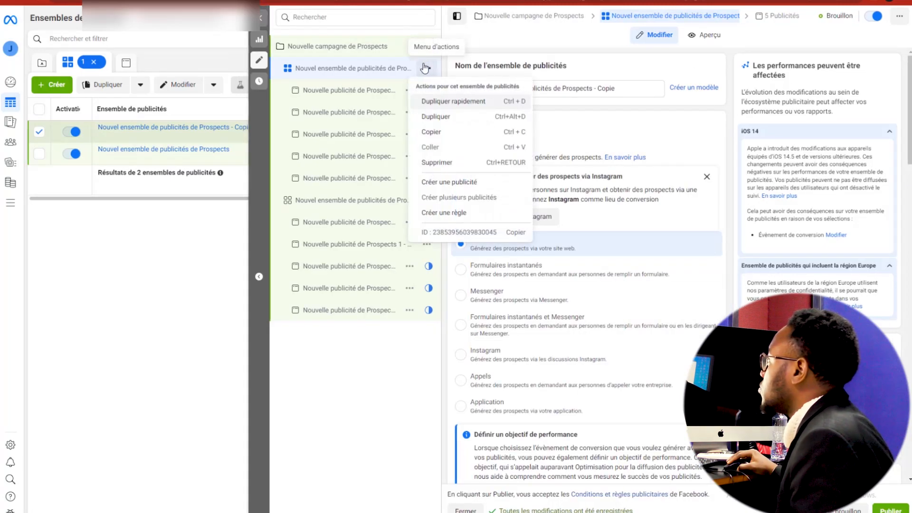
{"action": "left_click", "coordinate": [481, 116]}
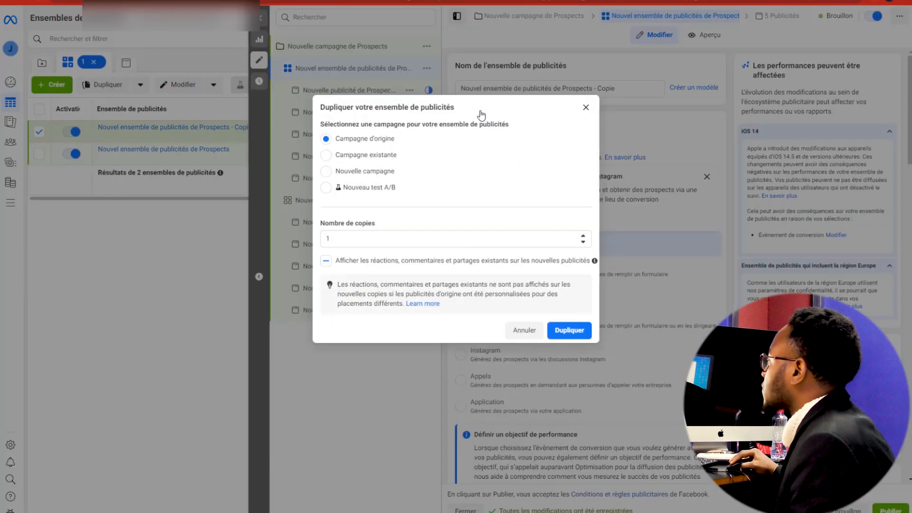
{"action": "left_click", "coordinate": [567, 328]}
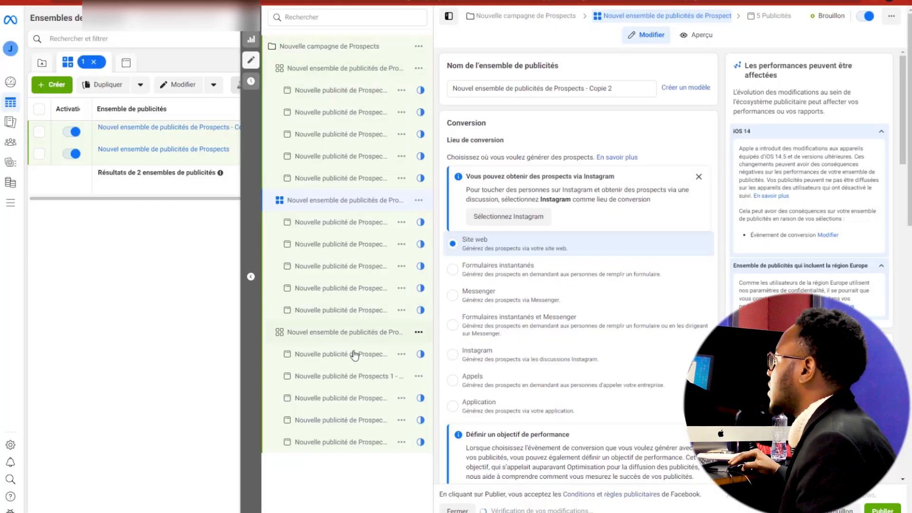
{"action": "left_click", "coordinate": [419, 71]}
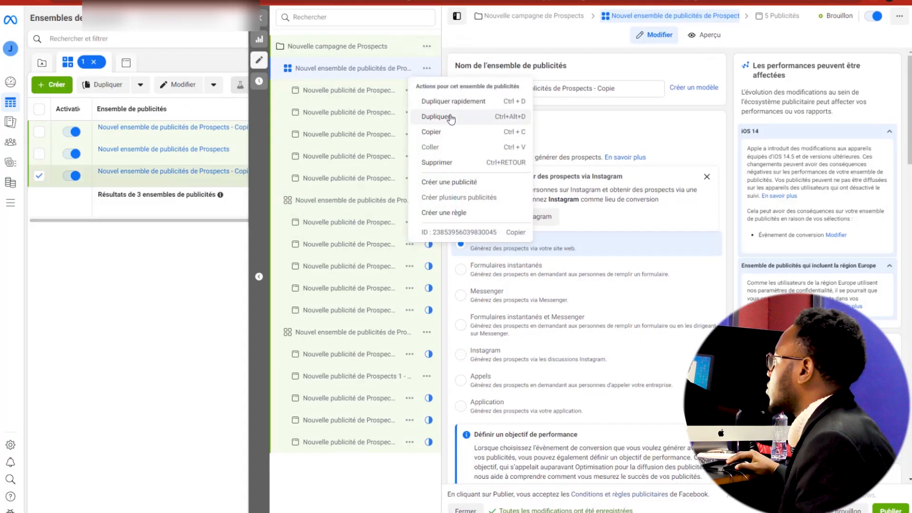
{"action": "left_click", "coordinate": [451, 119]}
{"action": "left_click", "coordinate": [586, 342]}
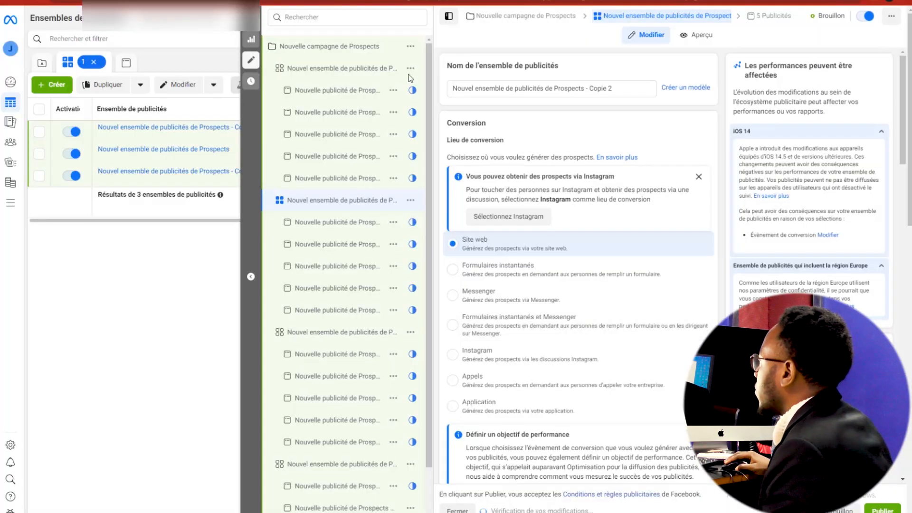
{"action": "left_click", "coordinate": [411, 68]}
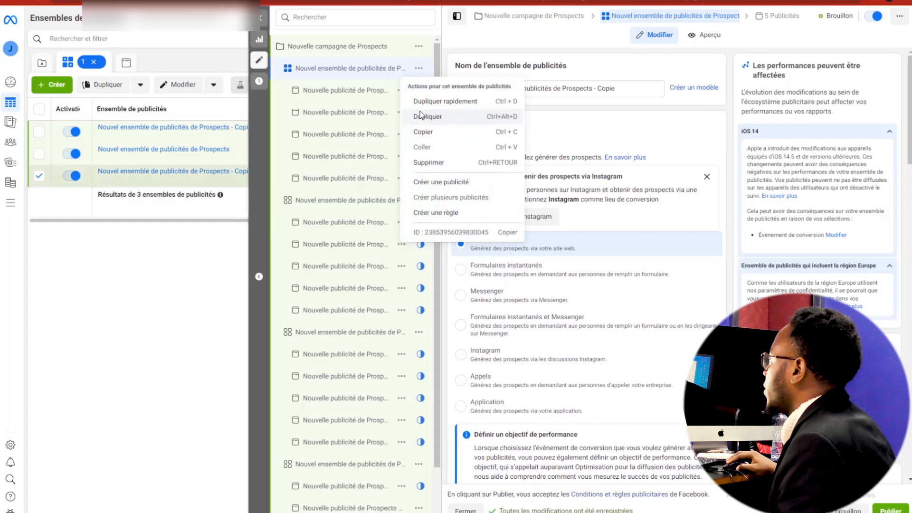
{"action": "left_click", "coordinate": [421, 116]}
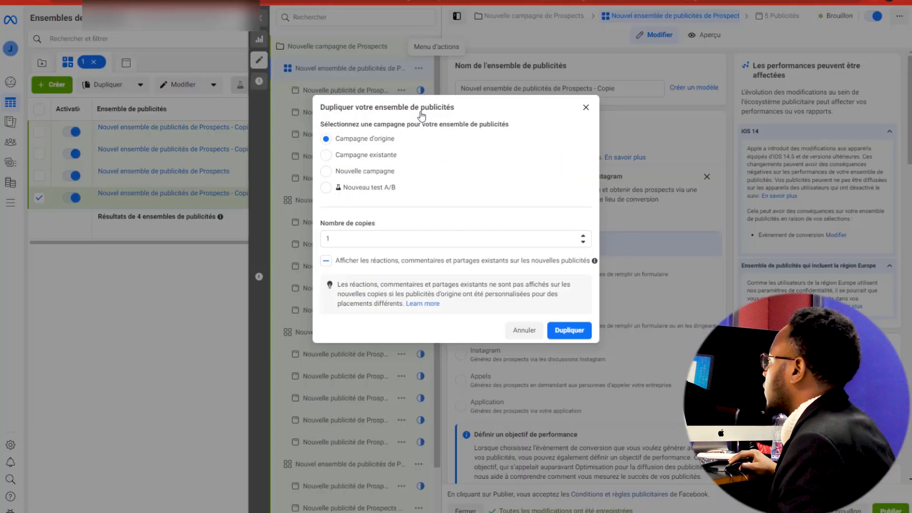
{"action": "left_click", "coordinate": [574, 332]}
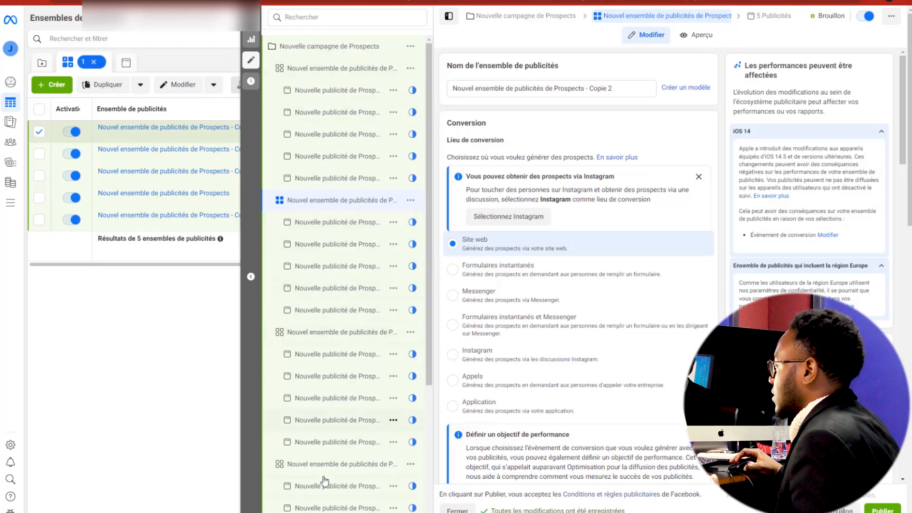
Rename the original ad set "Nouvel ensemble de publicités de Prospects" as "Soins béauté".
{"action": "scroll", "coordinate": [332, 473], "scroll_direction": "down", "scroll_amount": 4}
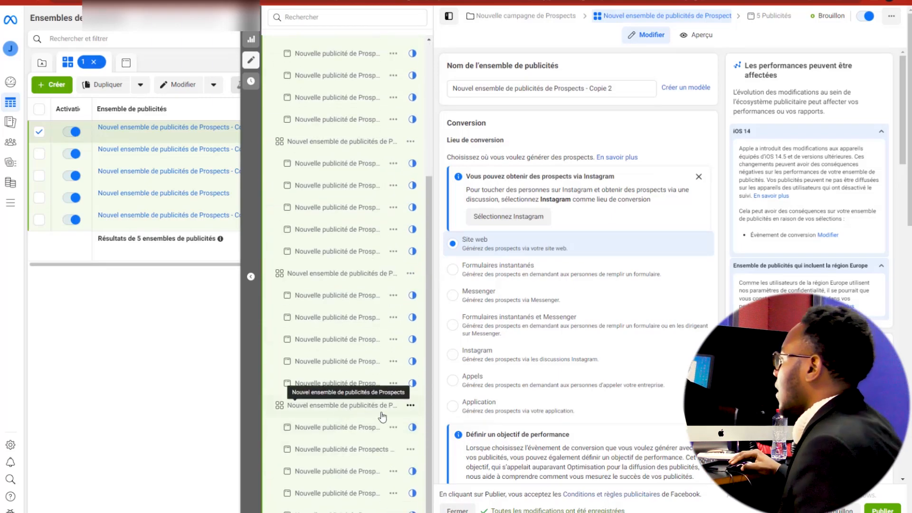
{"action": "left_click", "coordinate": [377, 404]}
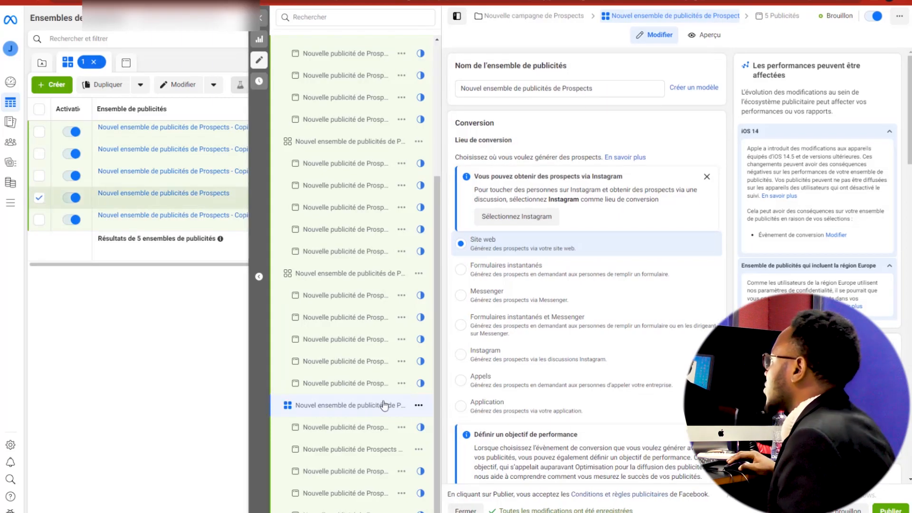
{"action": "left_click", "coordinate": [613, 89]}
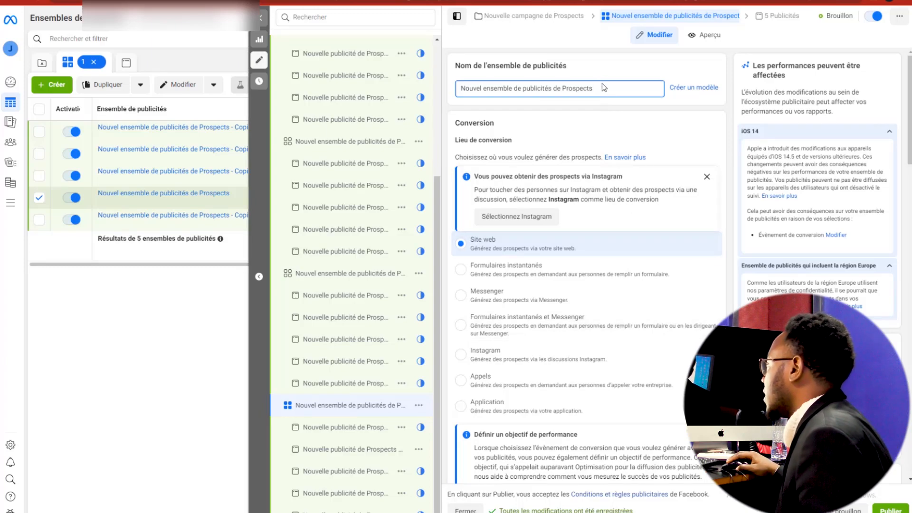
{"action": "scroll", "coordinate": [631, 191], "scroll_direction": "down", "scroll_amount": 3}
{"action": "scroll", "coordinate": [630, 191], "scroll_direction": "up", "scroll_amount": 3}
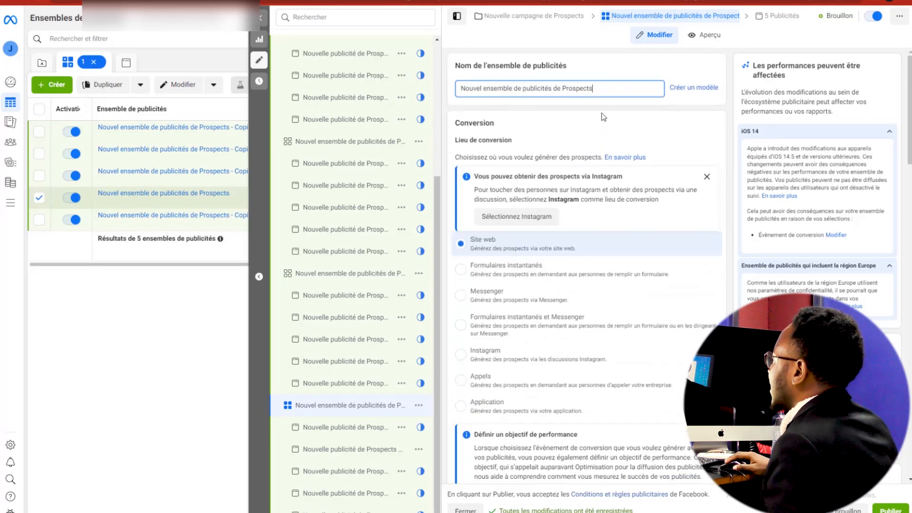
{"action": "left_click_drag", "start_coordinate": [605, 92], "coordinate": [445, 115]}
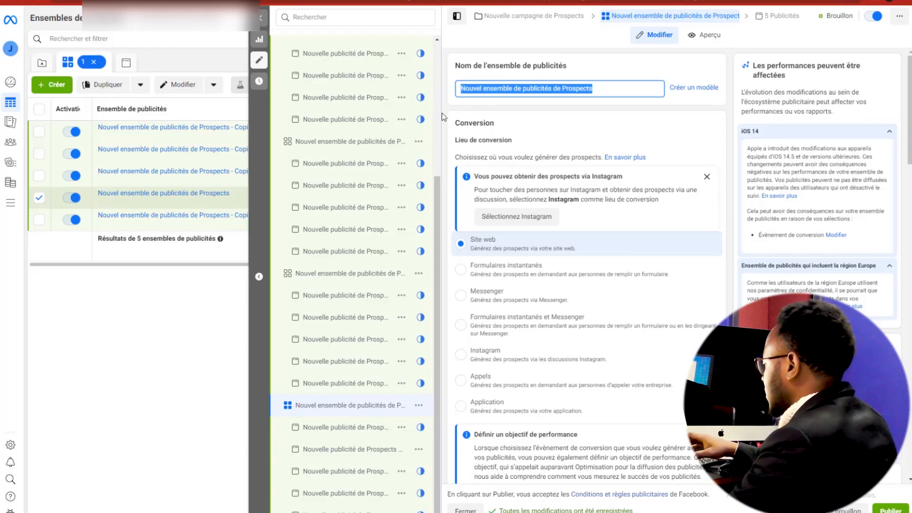
{"action": "type", "text": "s"}
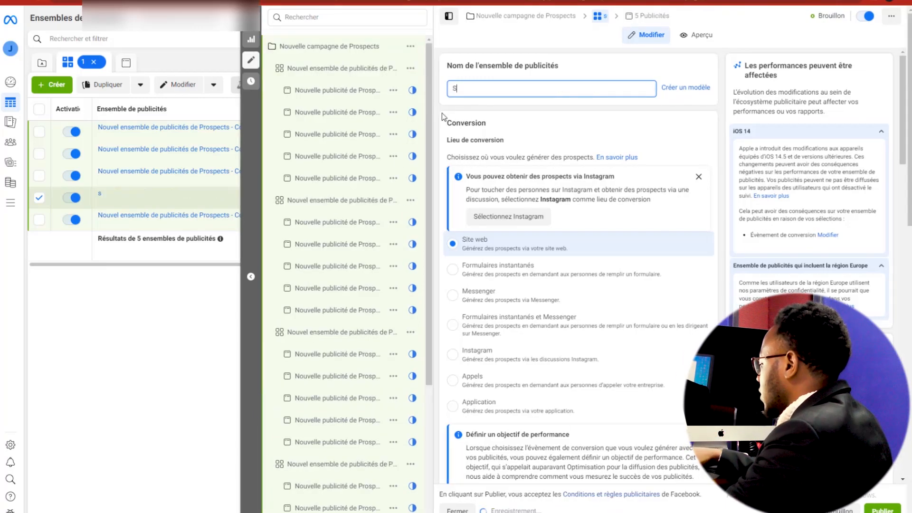
{"action": "type", "text": "oins"}
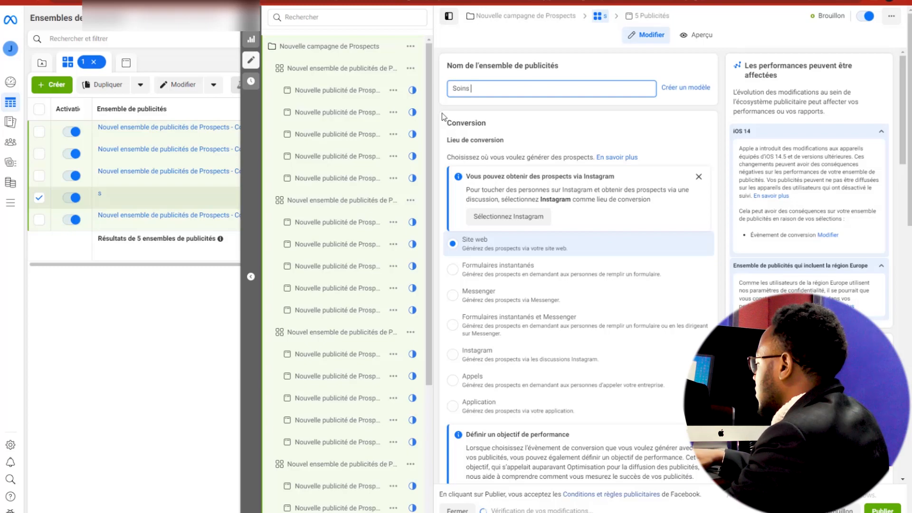
{"action": "type", "text": " béauté"}
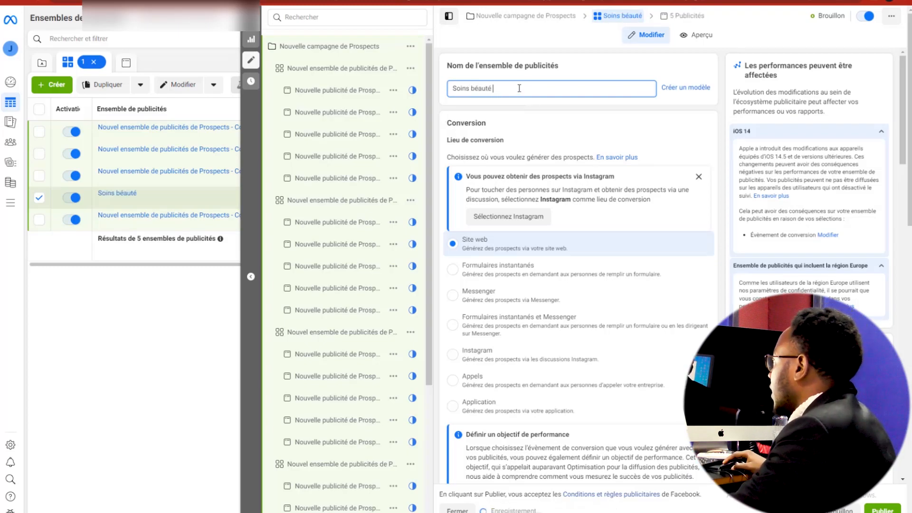
Replace the interest "Cosmetics (personal care)" in the "Soins béauté" audience with "Soins de la peau (cosmétiques)".
{"action": "scroll", "coordinate": [572, 371], "scroll_direction": "down", "scroll_amount": 5}
{"action": "scroll", "coordinate": [572, 371], "scroll_direction": "down", "scroll_amount": 10}
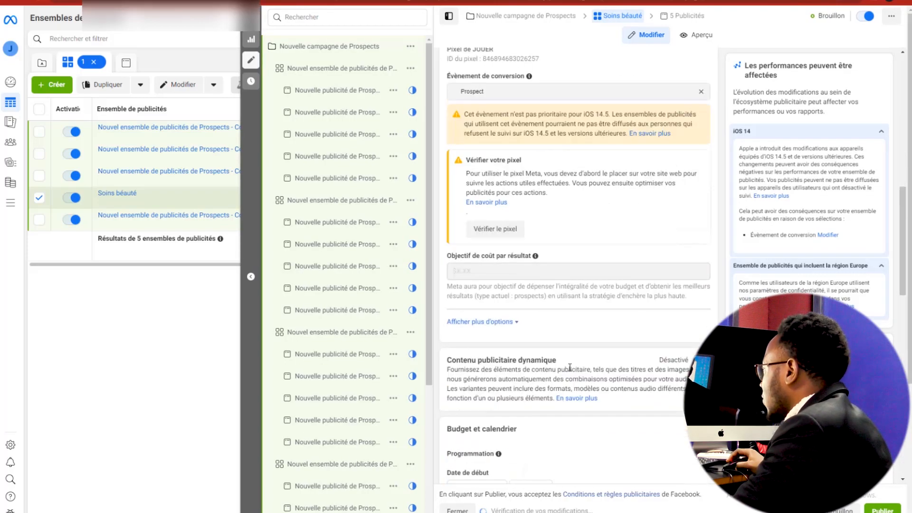
{"action": "scroll", "coordinate": [541, 306], "scroll_direction": "down", "scroll_amount": 4}
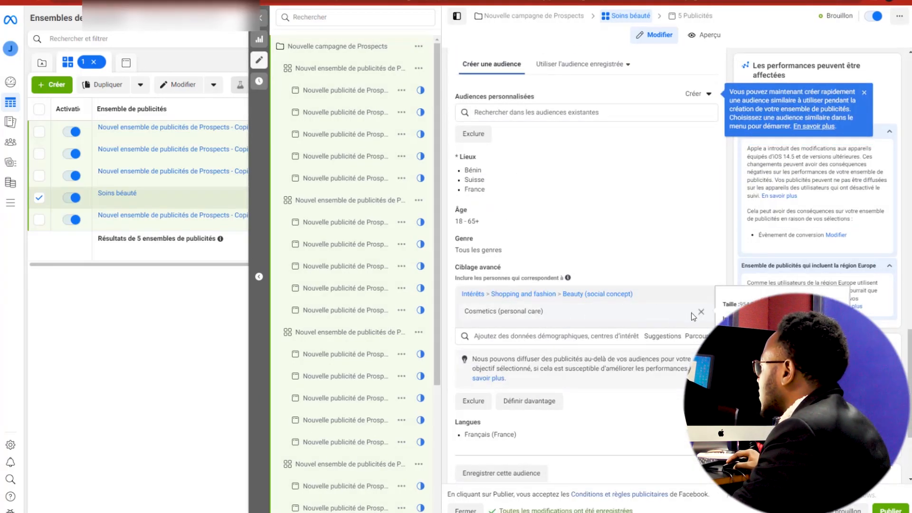
{"action": "left_click", "coordinate": [702, 311]}
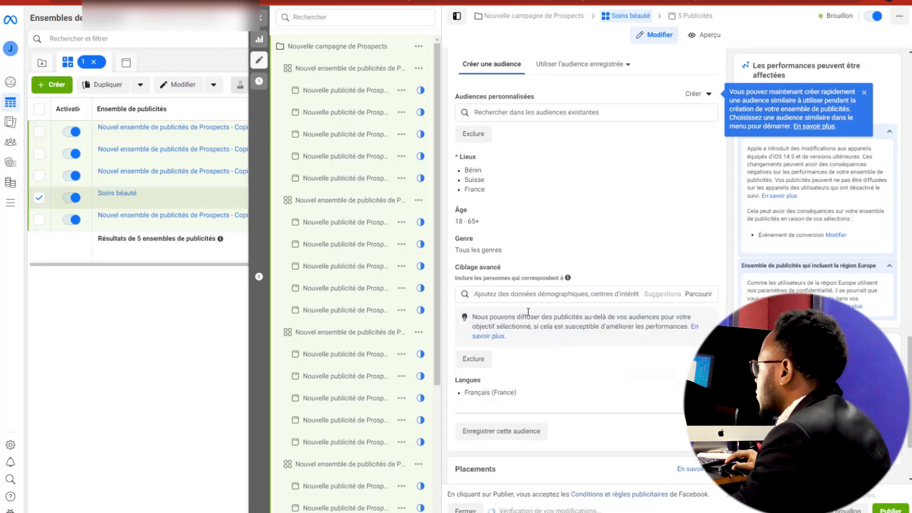
{"action": "left_click", "coordinate": [518, 295]}
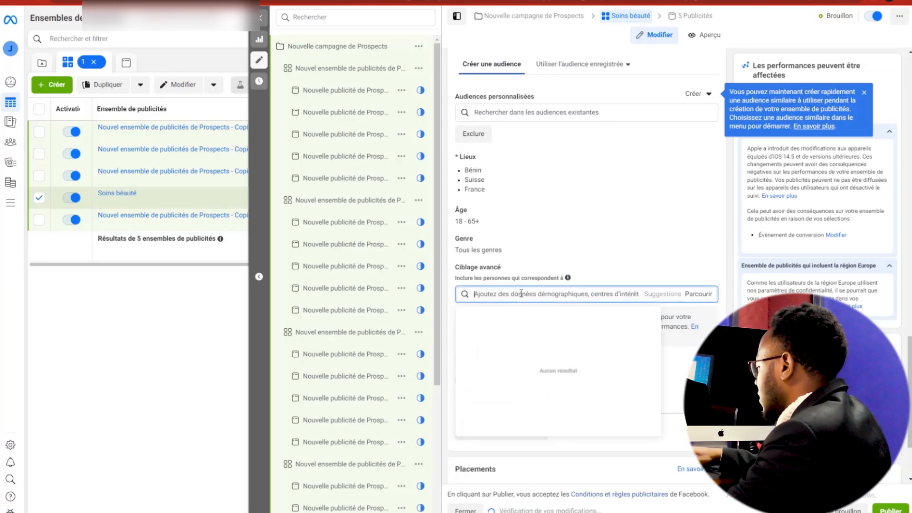
{"action": "type", "text": "sol"}
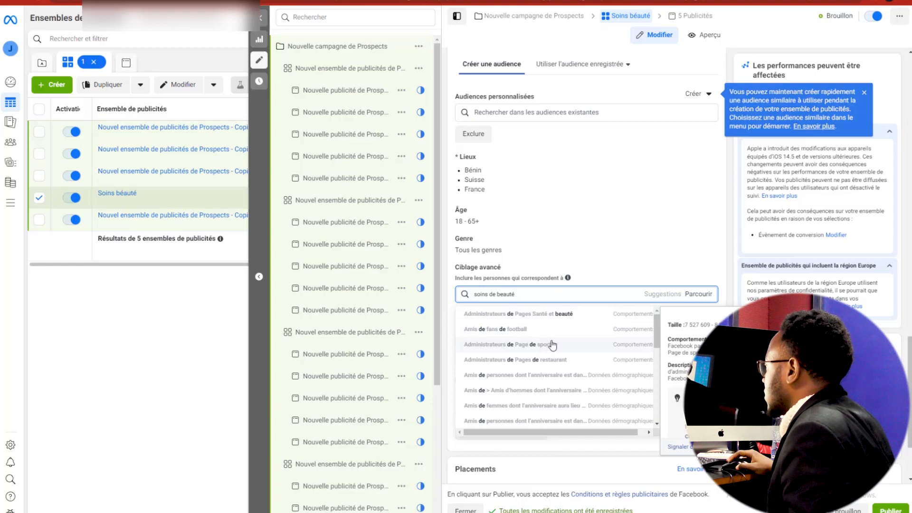
{"action": "left_click", "coordinate": [552, 344]}
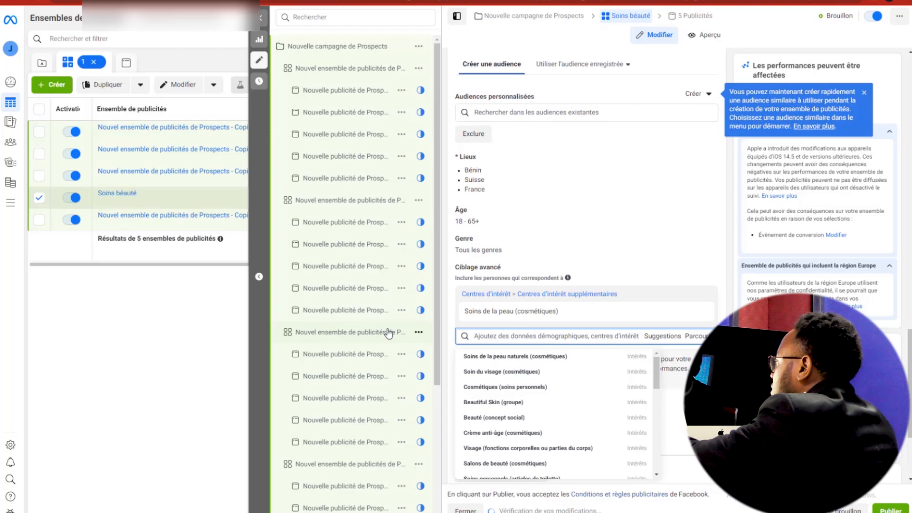
Open the third ad set in the campaign and review the suggested interests for its detailed targeting.
{"action": "mouse_move", "coordinate": [485, 379]}
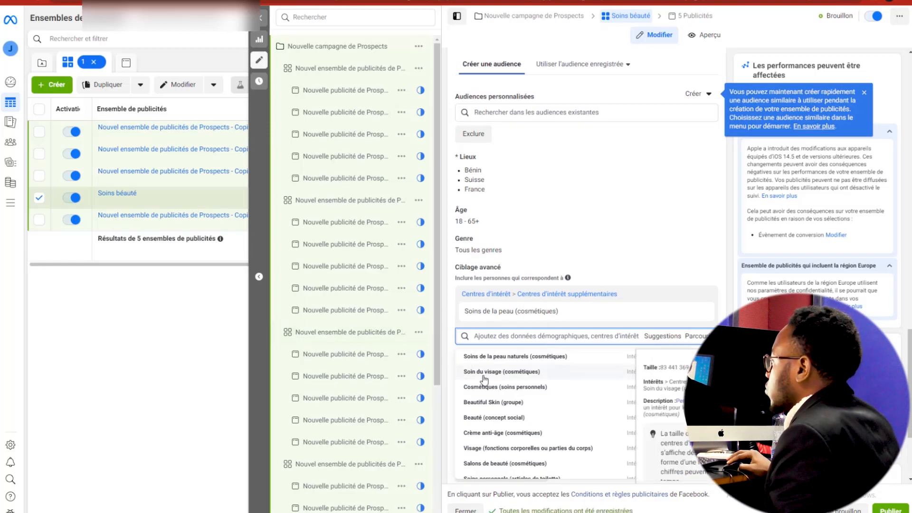
{"action": "left_click", "coordinate": [361, 335]}
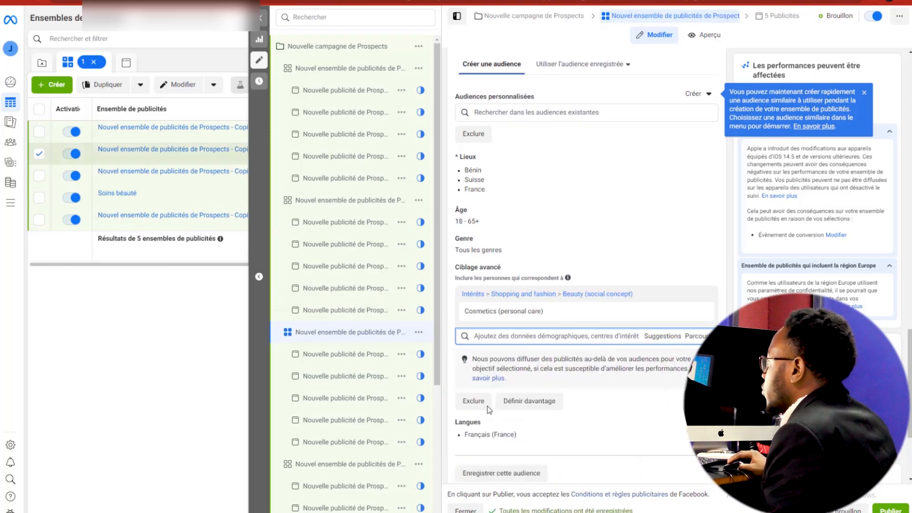
{"action": "left_click", "coordinate": [530, 336]}
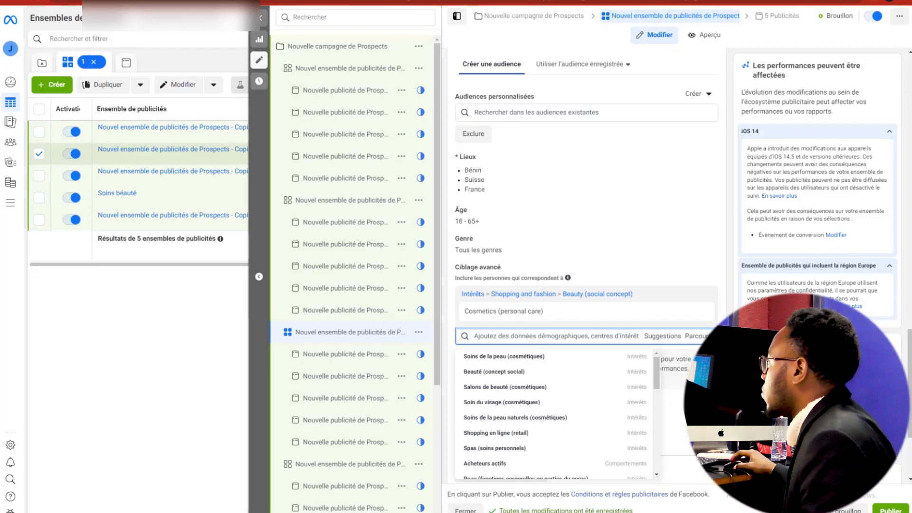
{"action": "scroll", "coordinate": [580, 293], "scroll_direction": "up", "scroll_amount": 5}
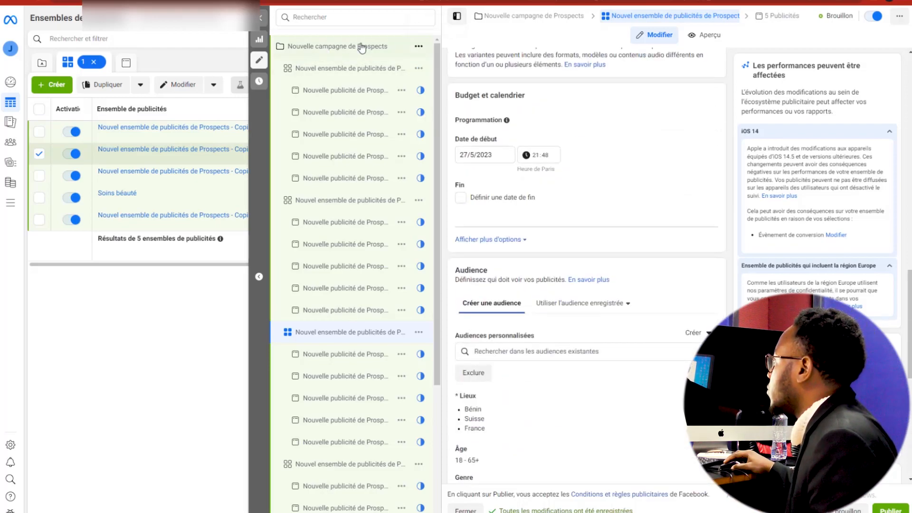
Turn off the Advantage campaign budget for "Nouvelle campagne de Prospects", and start publishing but dismiss the payment information request.
{"action": "left_click", "coordinate": [362, 47]}
{"action": "scroll", "coordinate": [605, 246], "scroll_direction": "down", "scroll_amount": 6}
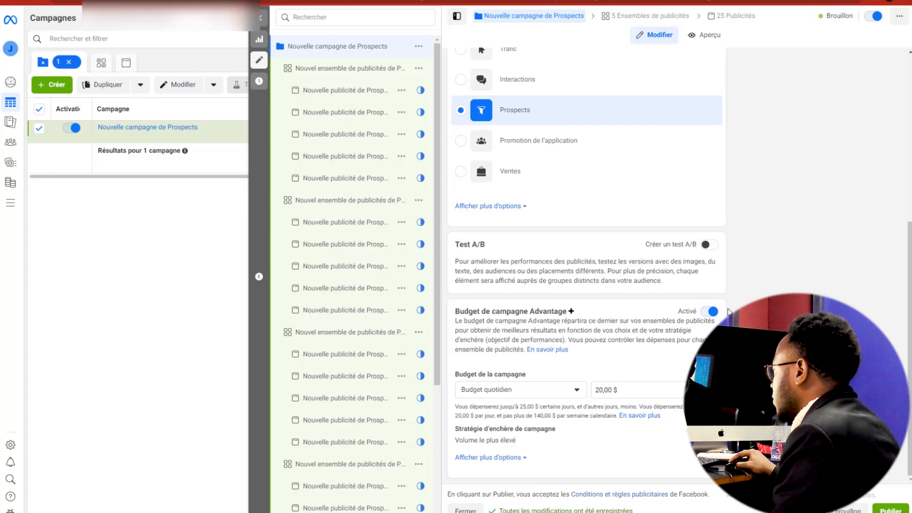
{"action": "left_click", "coordinate": [713, 312]}
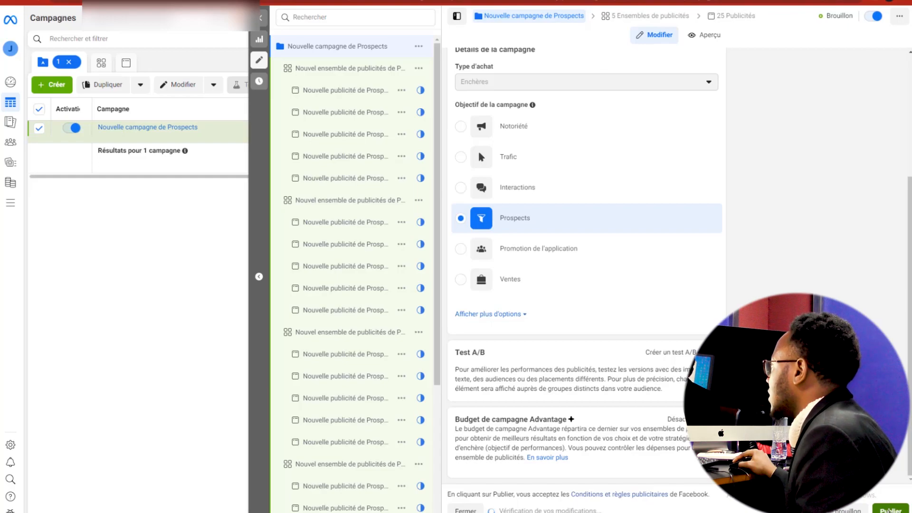
{"action": "left_click", "coordinate": [888, 511]}
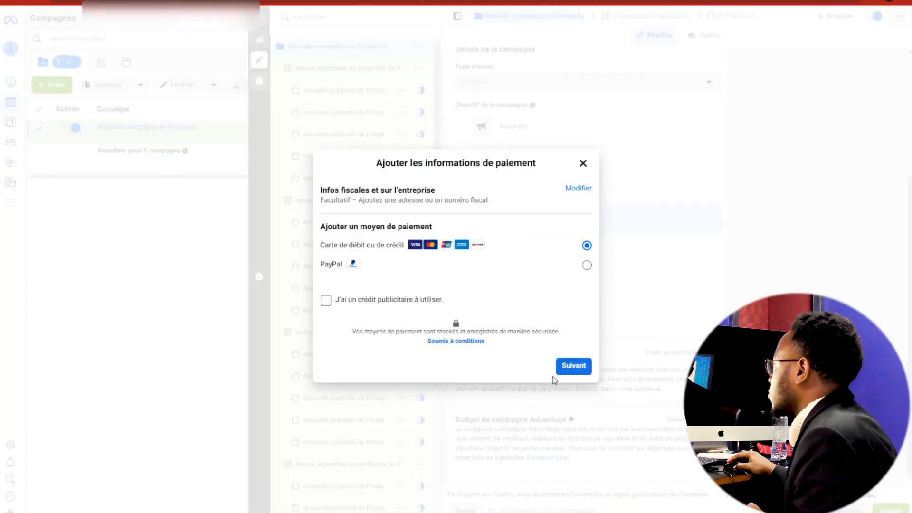
{"action": "left_click", "coordinate": [583, 164]}
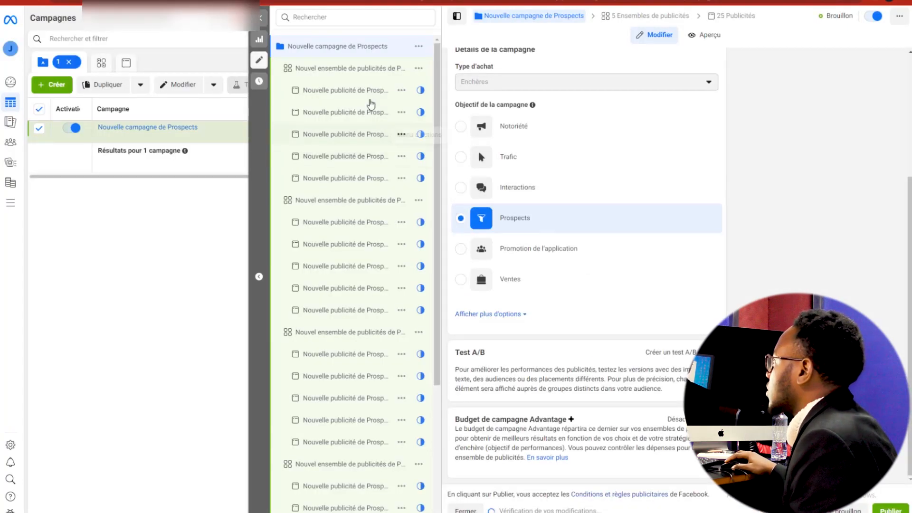
Examine the first ad set's daily budget under Budget et calendrier and the Advantage budget setting of "Nouvelle campagne de Prospects".
{"action": "left_click", "coordinate": [373, 72]}
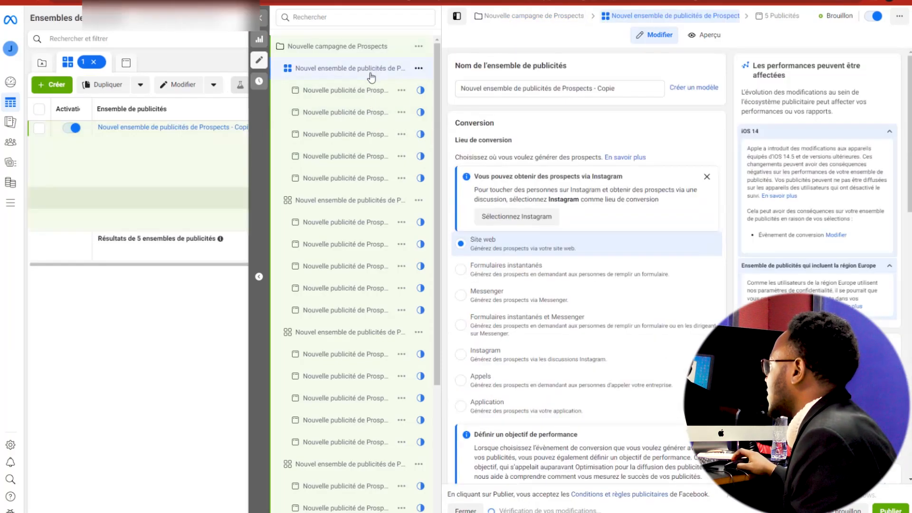
{"action": "scroll", "coordinate": [580, 307], "scroll_direction": "down", "scroll_amount": 12}
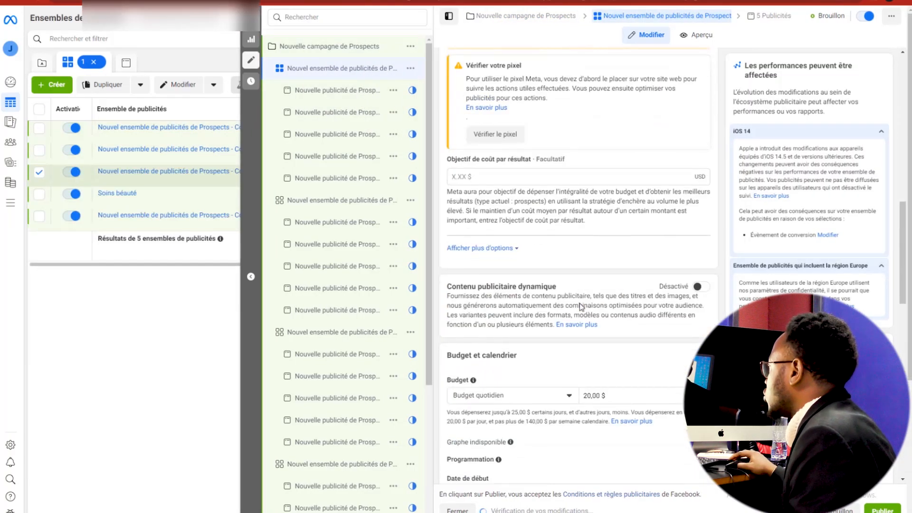
{"action": "left_click", "coordinate": [609, 397]}
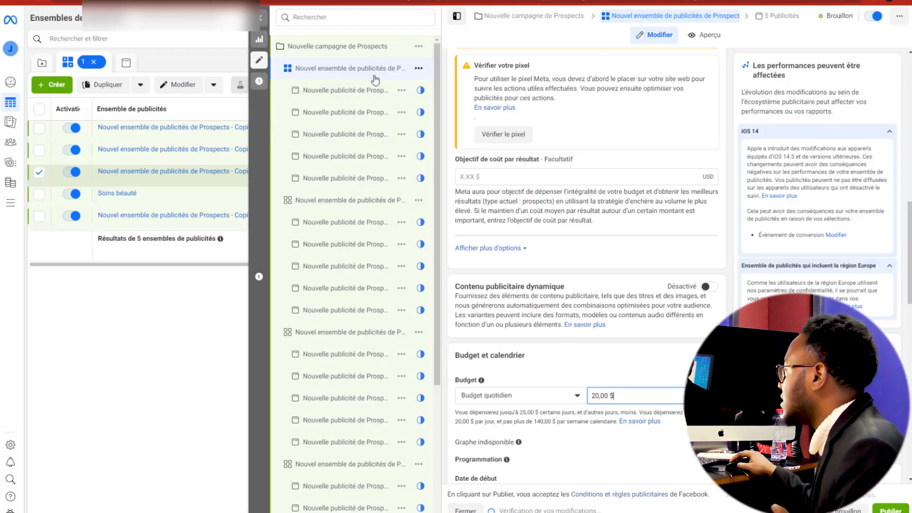
{"action": "left_click", "coordinate": [363, 47]}
{"action": "scroll", "coordinate": [594, 357], "scroll_direction": "down", "scroll_amount": 3}
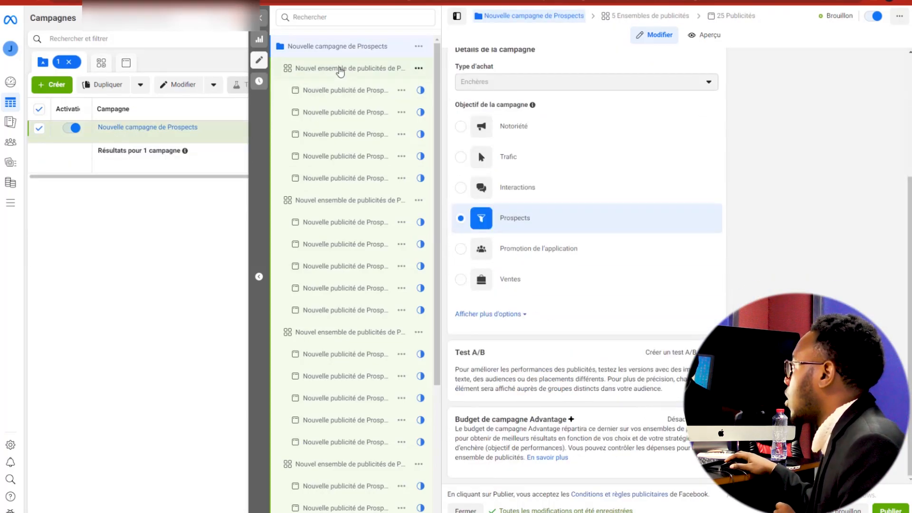
{"action": "left_click", "coordinate": [340, 68]}
{"action": "scroll", "coordinate": [570, 376], "scroll_direction": "down", "scroll_amount": 7}
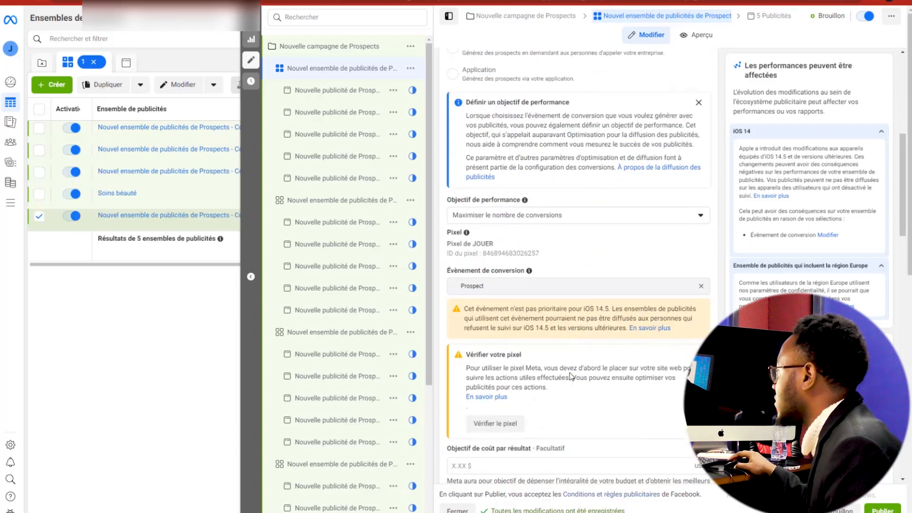
{"action": "scroll", "coordinate": [575, 391], "scroll_direction": "down", "scroll_amount": 8}
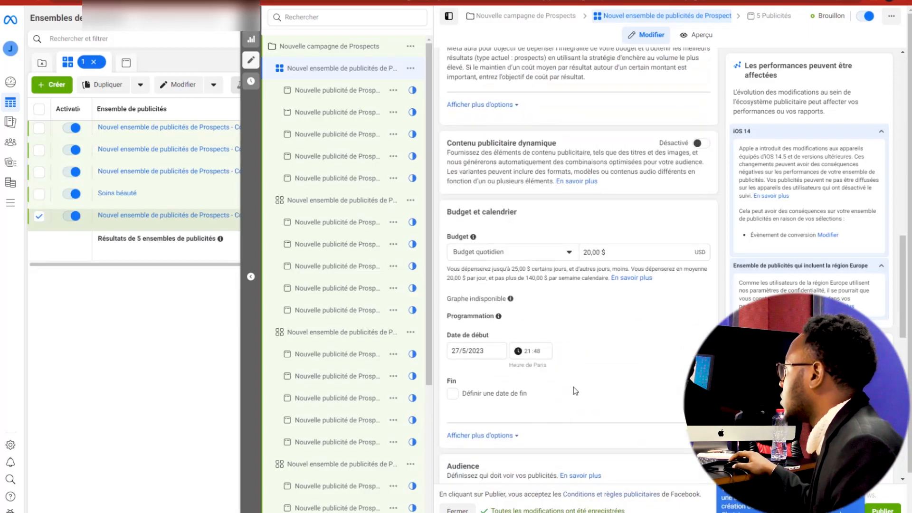
{"action": "left_click", "coordinate": [612, 253]}
Examine the daily budget and schedule of the second, third and fourth ad sets in the campaign.
{"action": "left_click", "coordinate": [377, 206]}
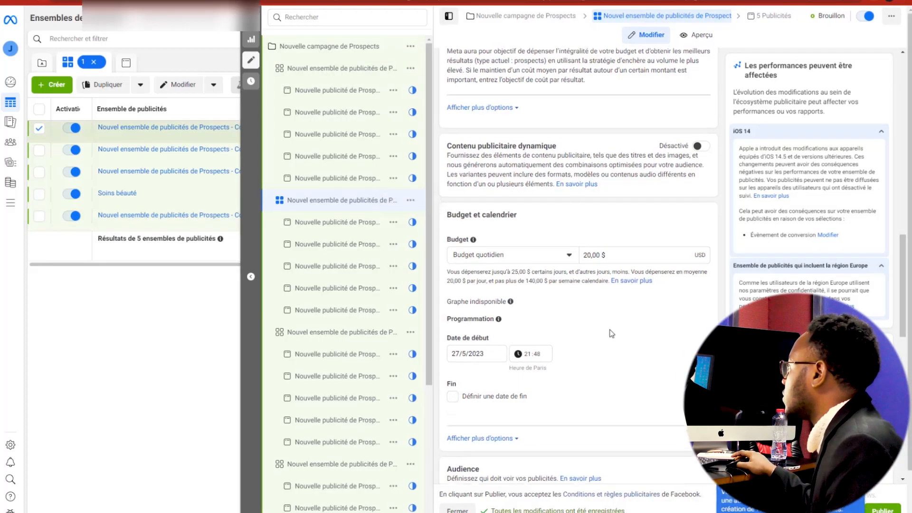
{"action": "scroll", "coordinate": [611, 333], "scroll_direction": "down", "scroll_amount": 6}
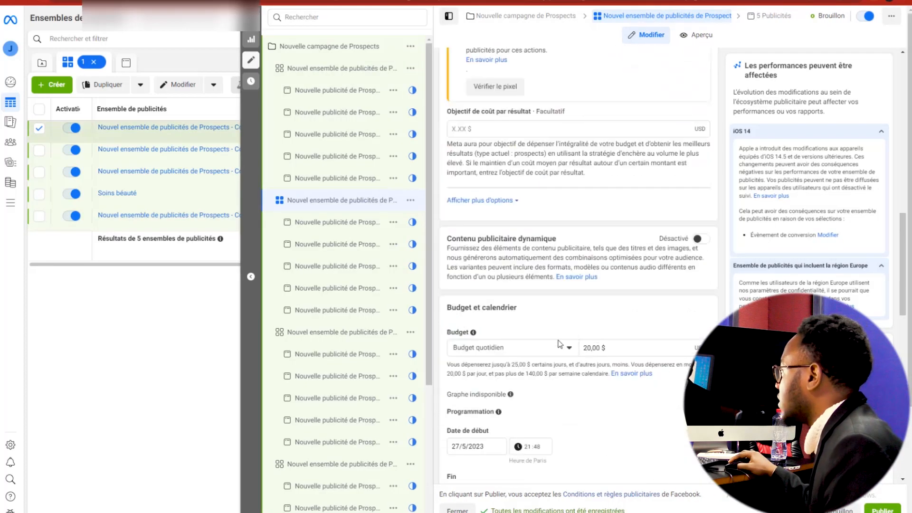
{"action": "left_click", "coordinate": [379, 336]}
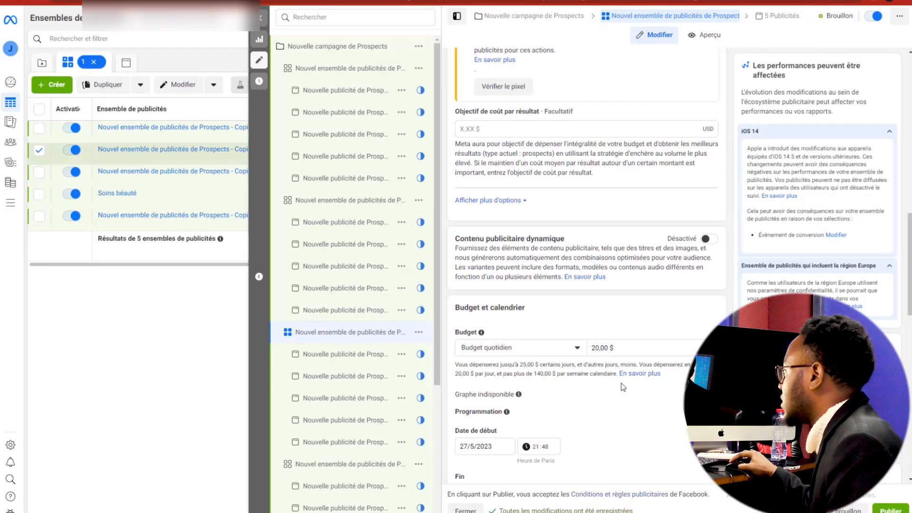
{"action": "left_click", "coordinate": [434, 456]}
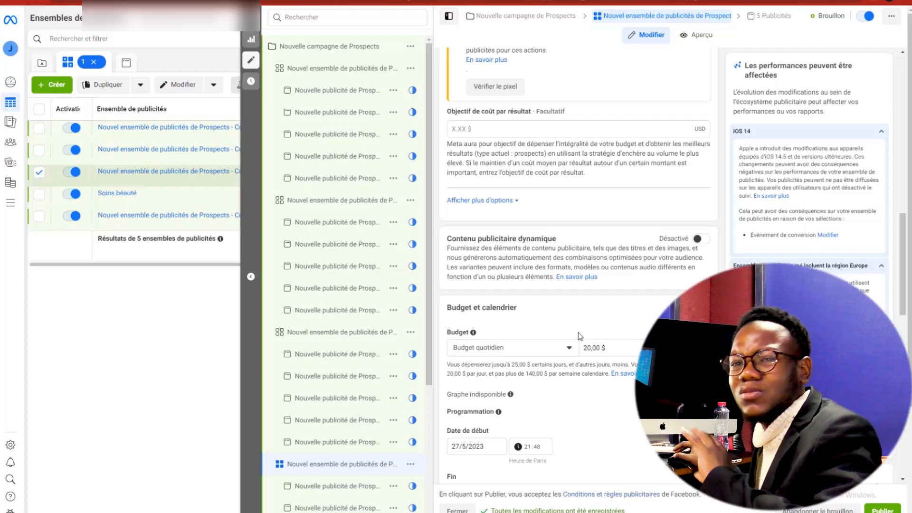
{"action": "scroll", "coordinate": [554, 286], "scroll_direction": "down", "scroll_amount": 15}
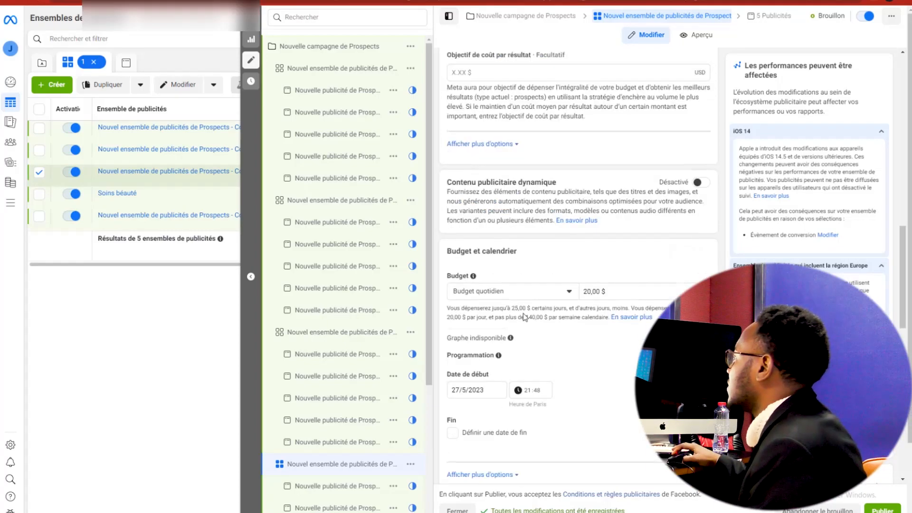